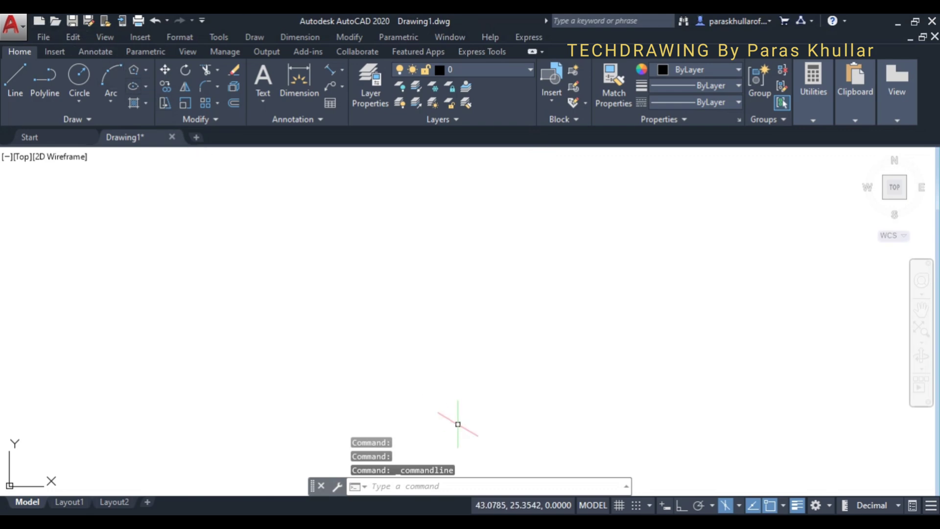
Step: Draw an isocircle of diameter 50 on the top isoplane with the Ellipse command's Isocircle option
click(146, 87)
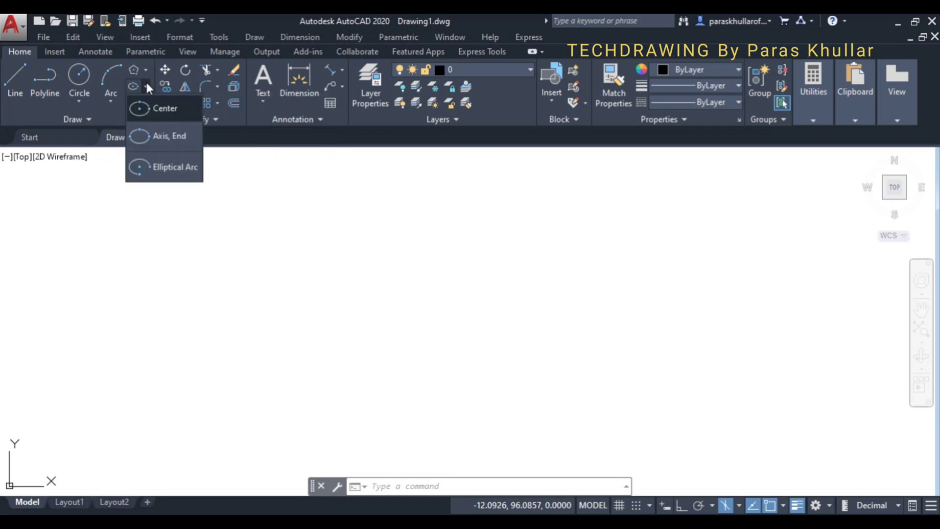
click(159, 137)
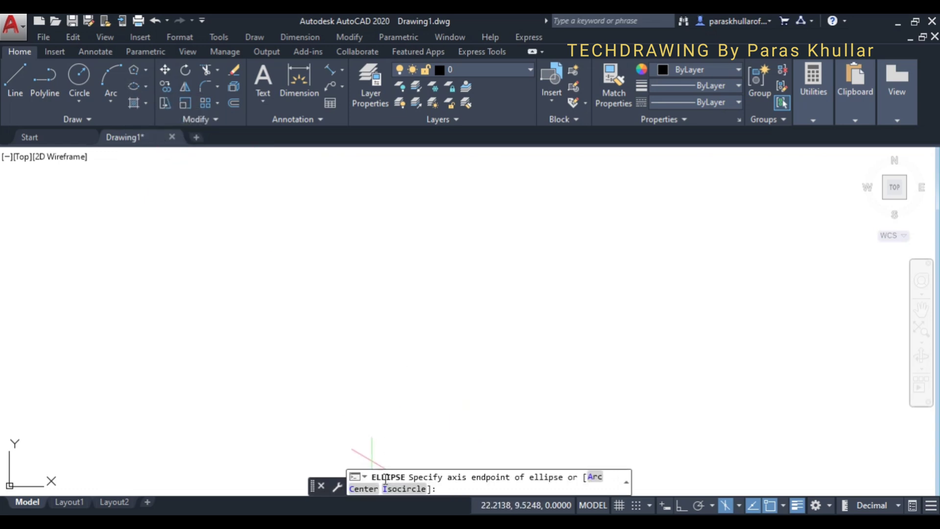
click(402, 488)
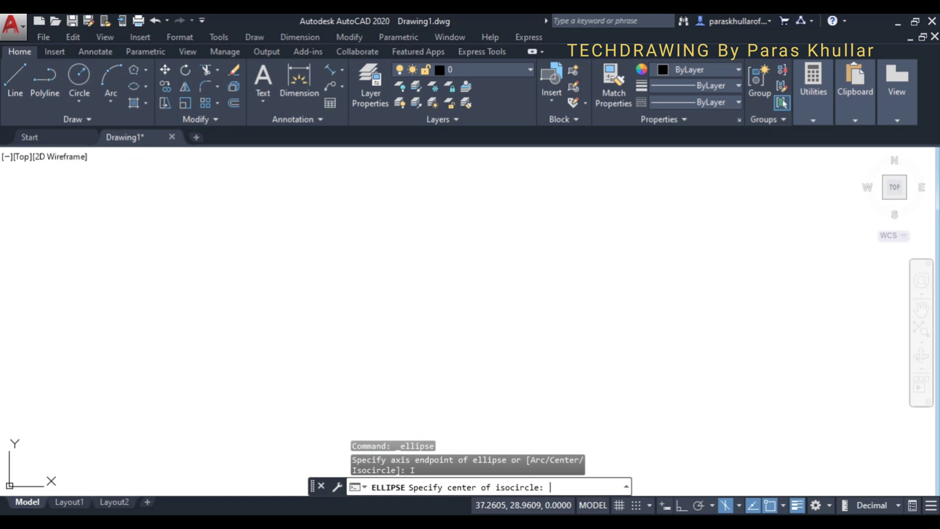
key(F5)
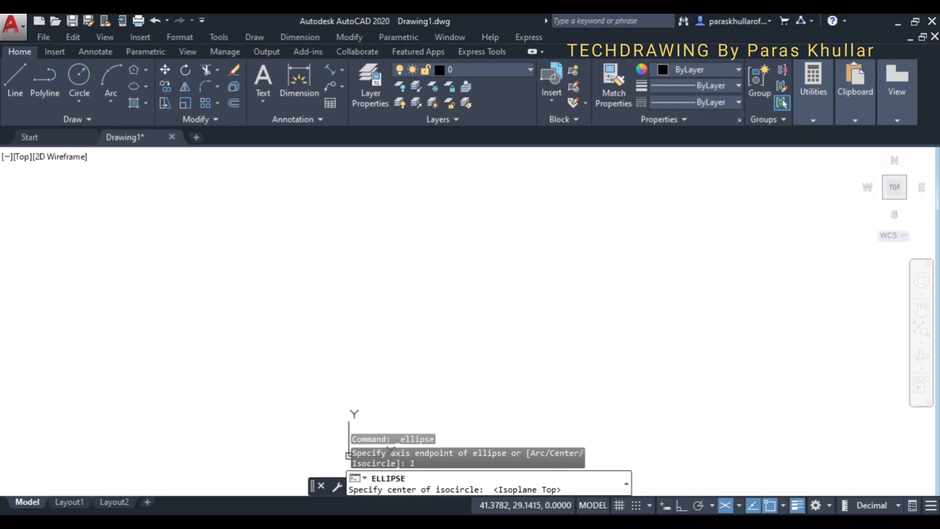
middle_drag(437, 393, 381, 372)
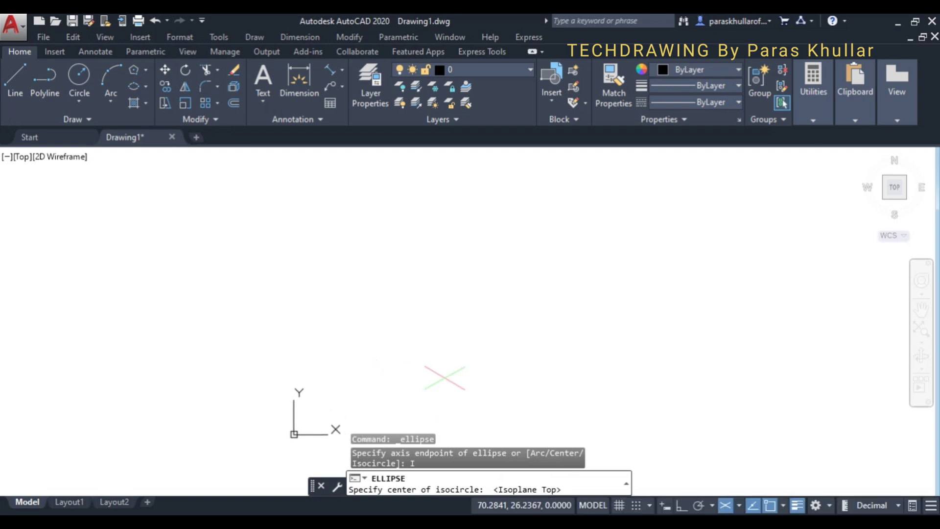
click(476, 378)
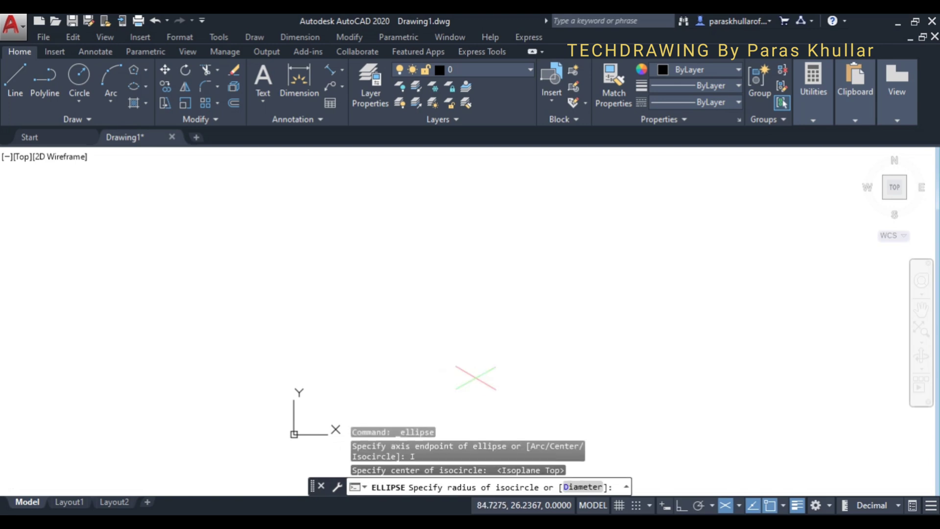
click(575, 486)
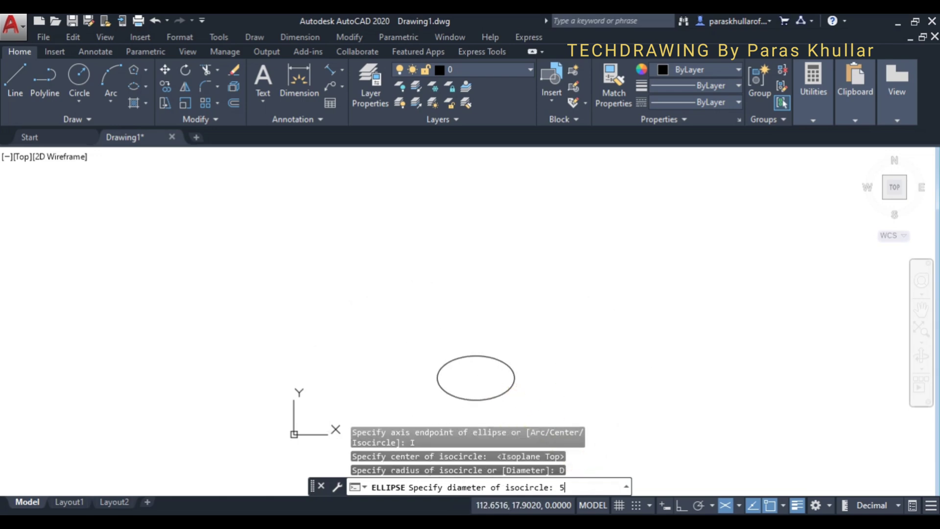
key(Return)
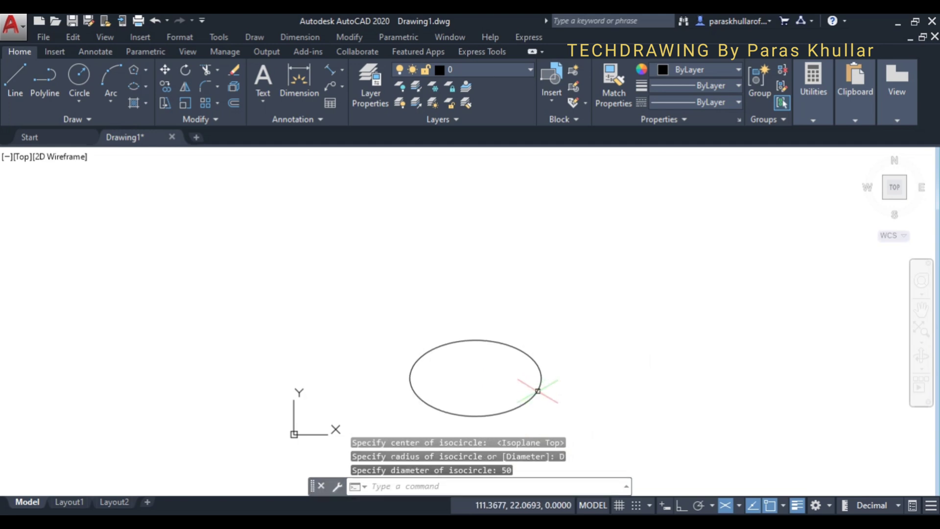
Step: Draw a 45-long vertical line upward from the isocircle's centre, with Ortho on and the right isoplane active
click(16, 78)
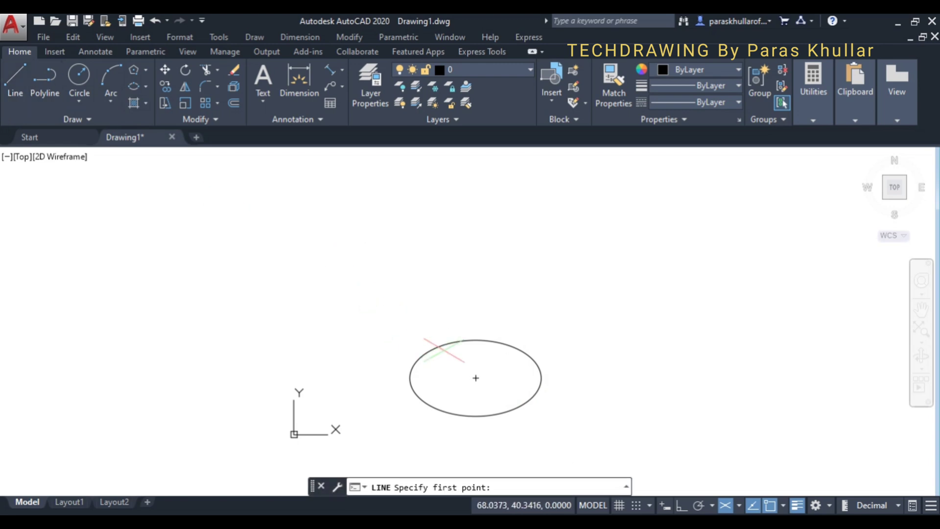
click(476, 378)
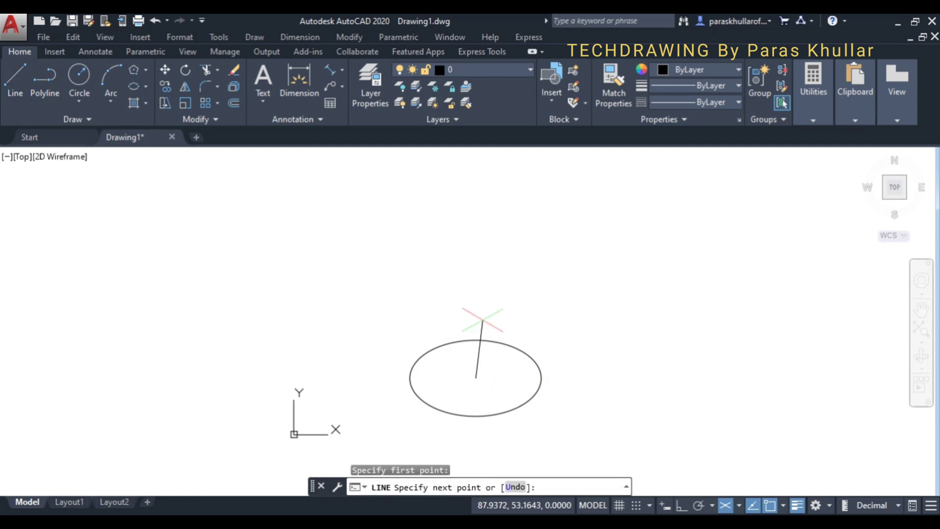
key(F8)
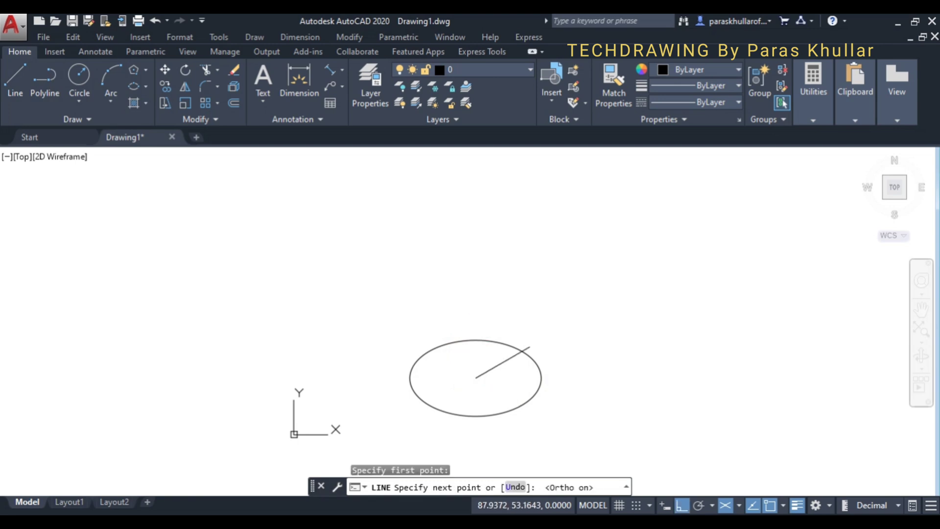
key(F5)
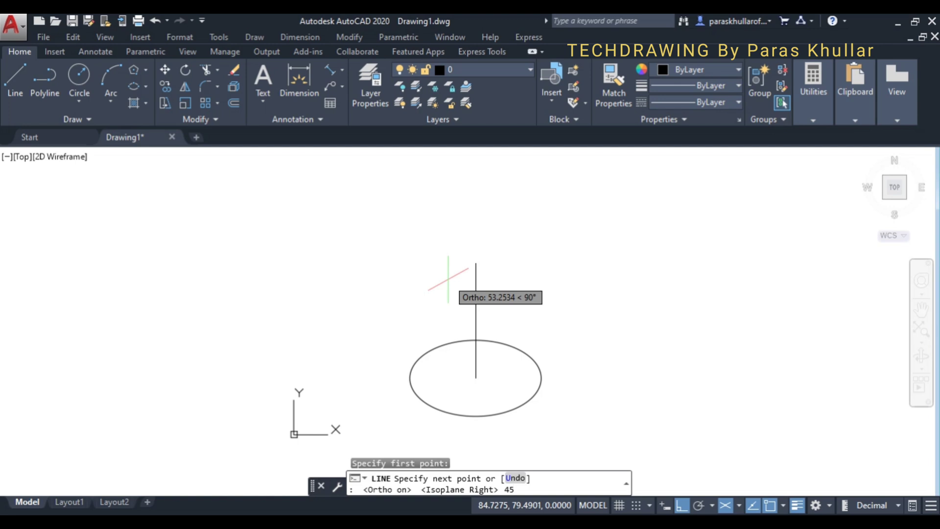
key(Return)
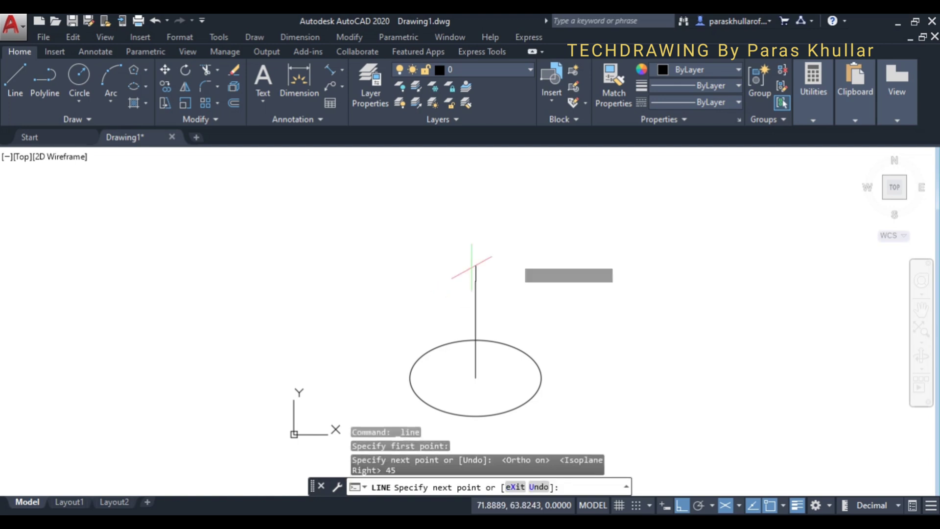
right_click(525, 255)
click(557, 262)
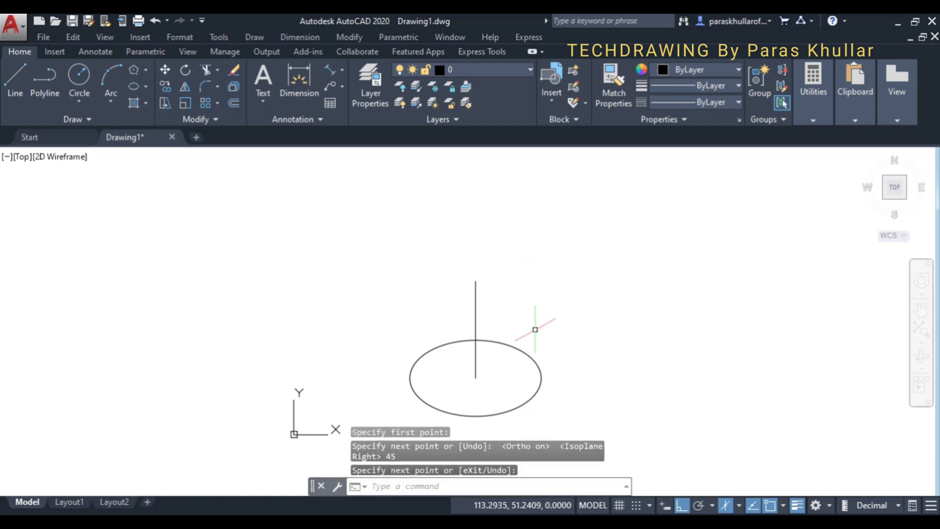
Step: Copy the isocircle from its centre to the upper end of the vertical line, and erase that line
click(515, 348)
click(169, 84)
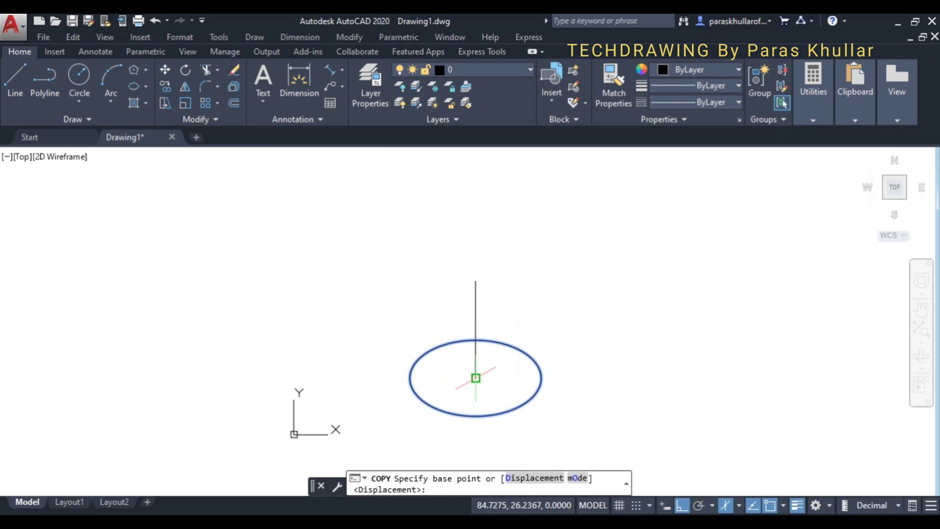
click(476, 378)
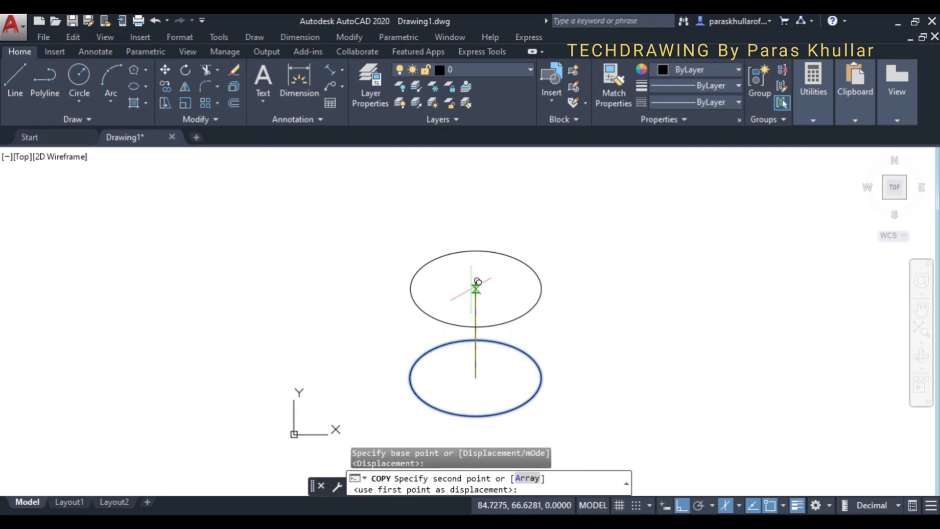
click(476, 281)
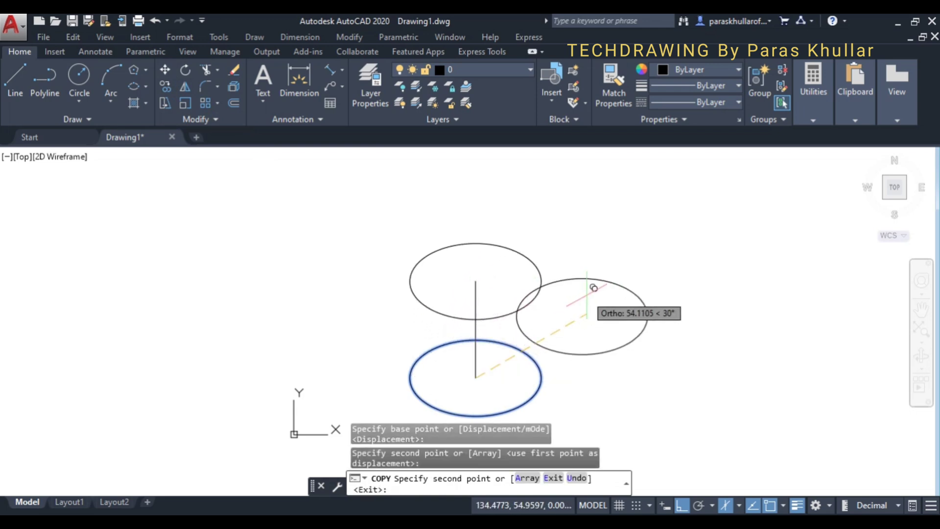
key(Escape)
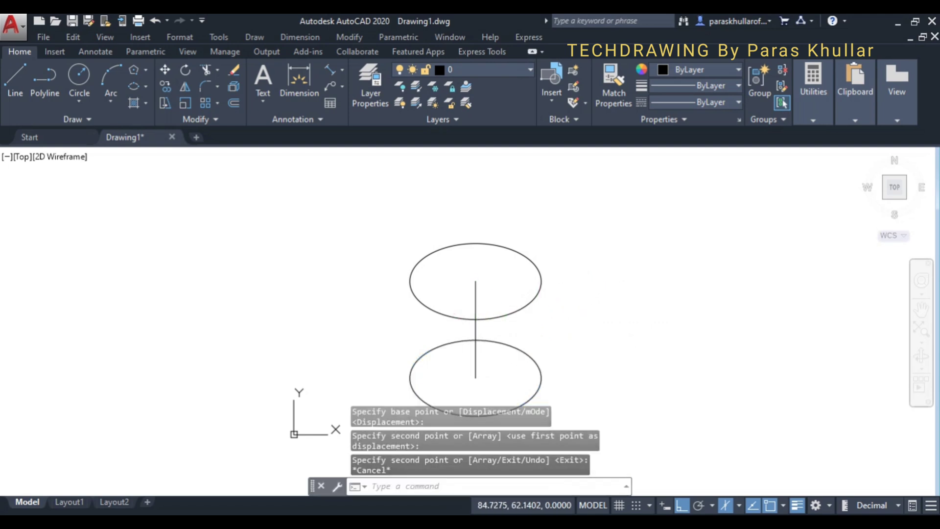
click(476, 301)
key(Delete)
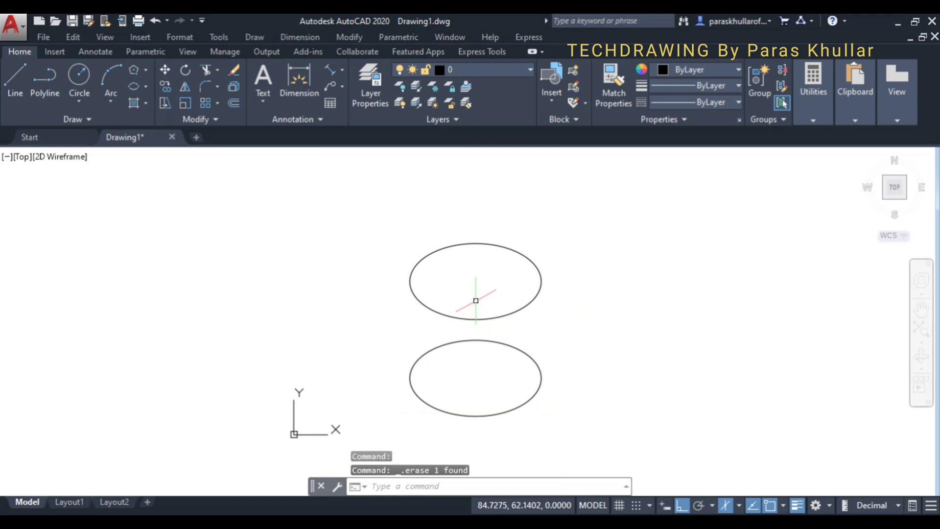
Step: Draw a vertical line joining the left quadrants of the upper and lower isocircles
click(14, 76)
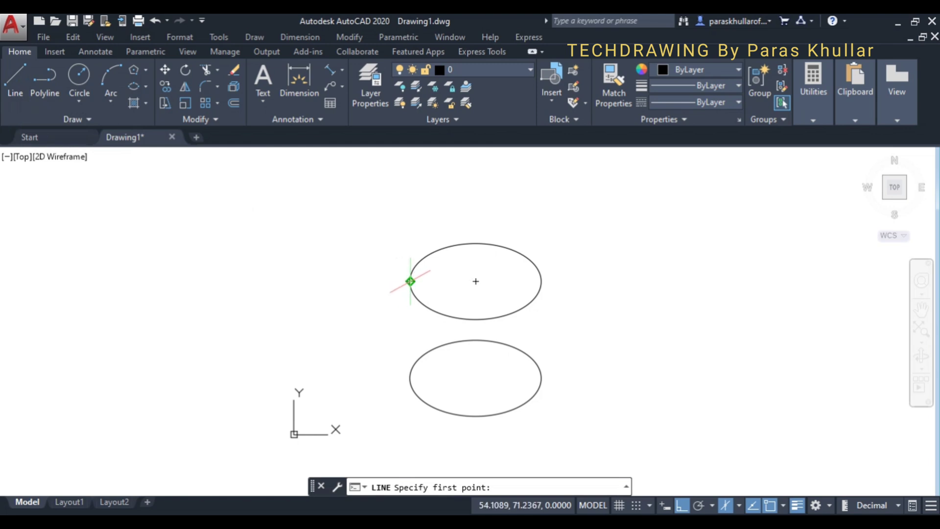
click(411, 282)
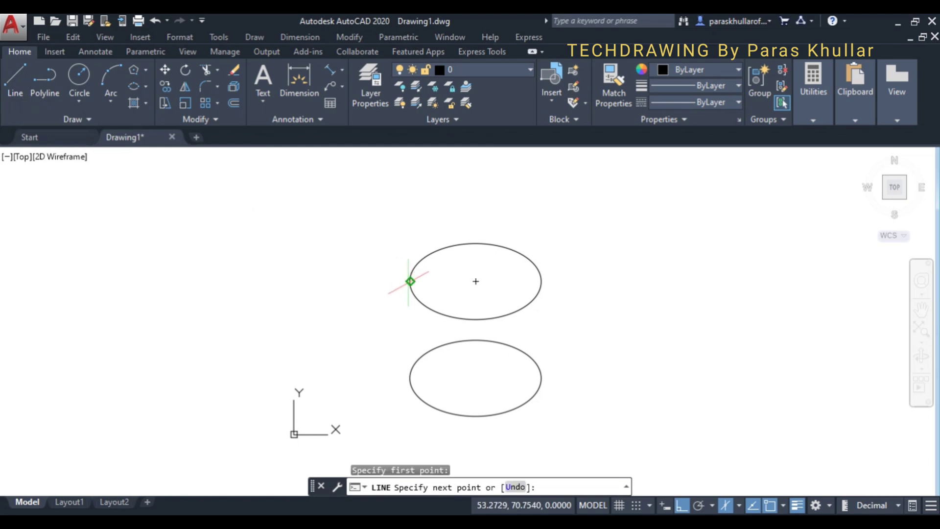
click(410, 379)
right_click(325, 258)
click(354, 267)
Step: Draw a vertical line joining the right quadrants of the upper and lower isocircles to close the cylinder's side
right_click(296, 220)
click(319, 228)
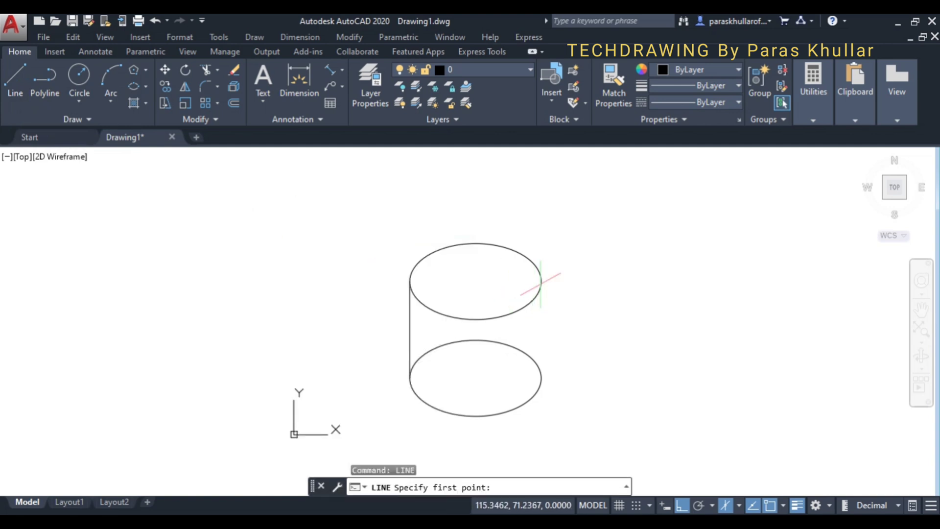
click(541, 282)
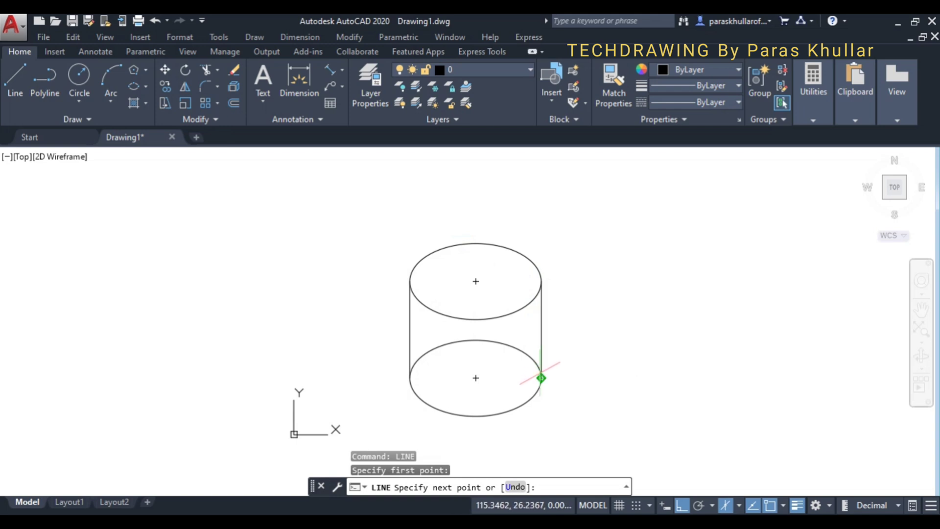
click(541, 378)
right_click(606, 291)
click(607, 291)
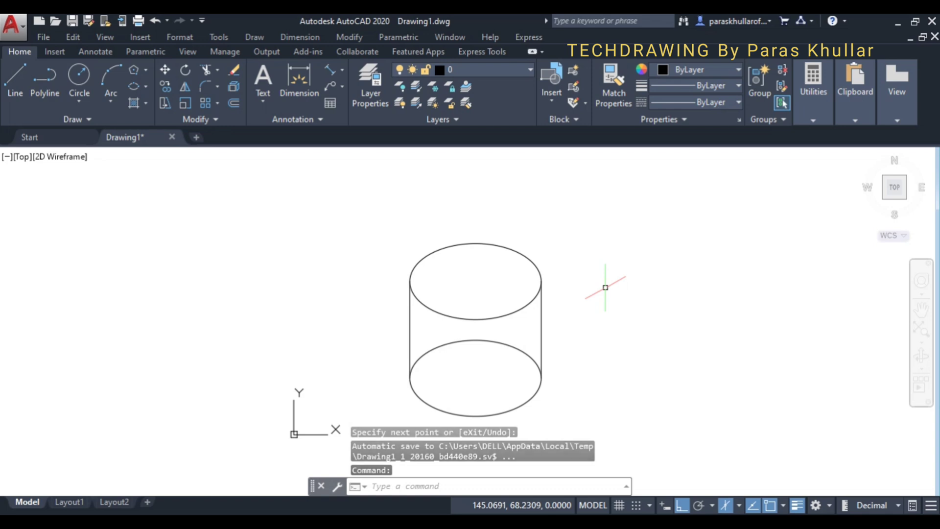
Step: Place a point object at the centre of the cylinder's upper isocircle
middle_drag(590, 300, 582, 329)
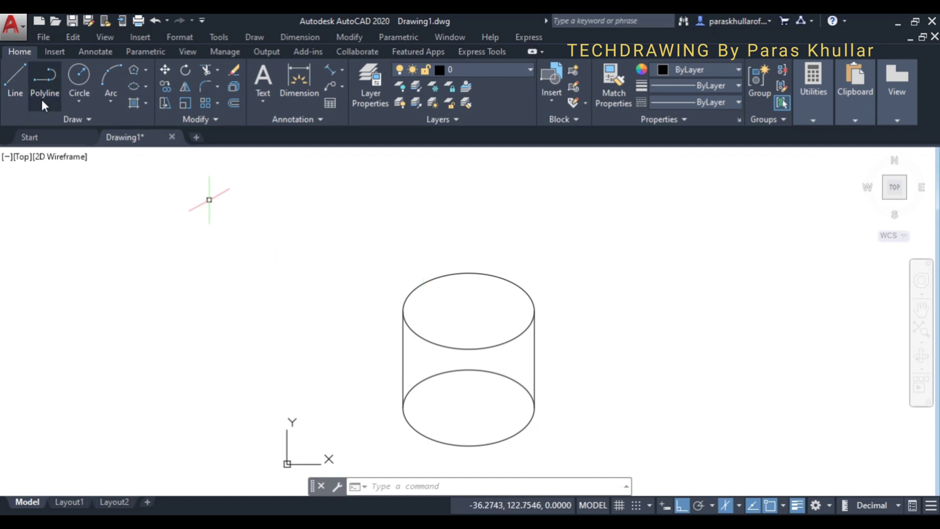
click(90, 119)
click(82, 134)
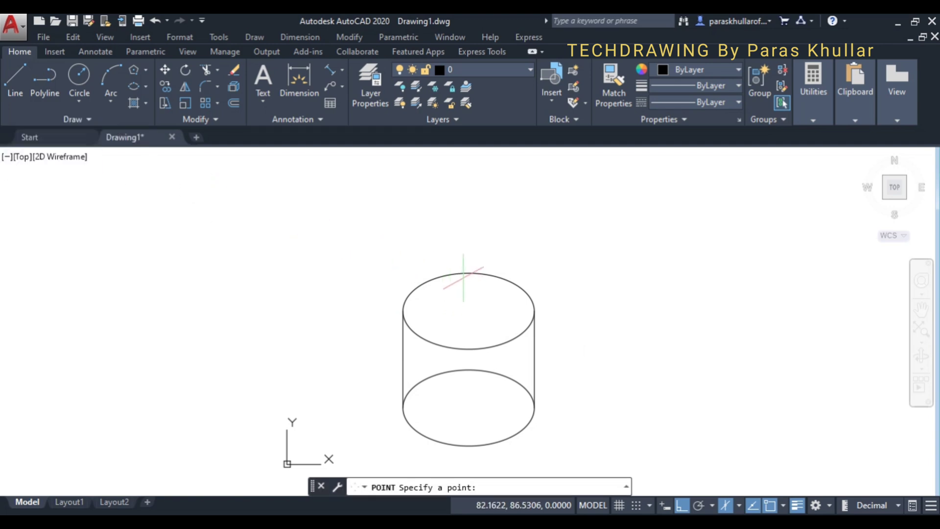
click(469, 311)
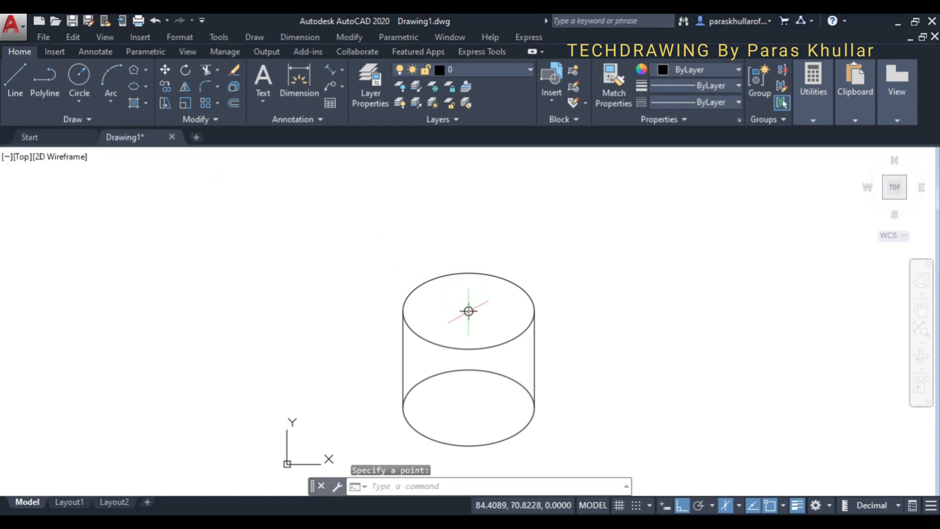
key(Escape)
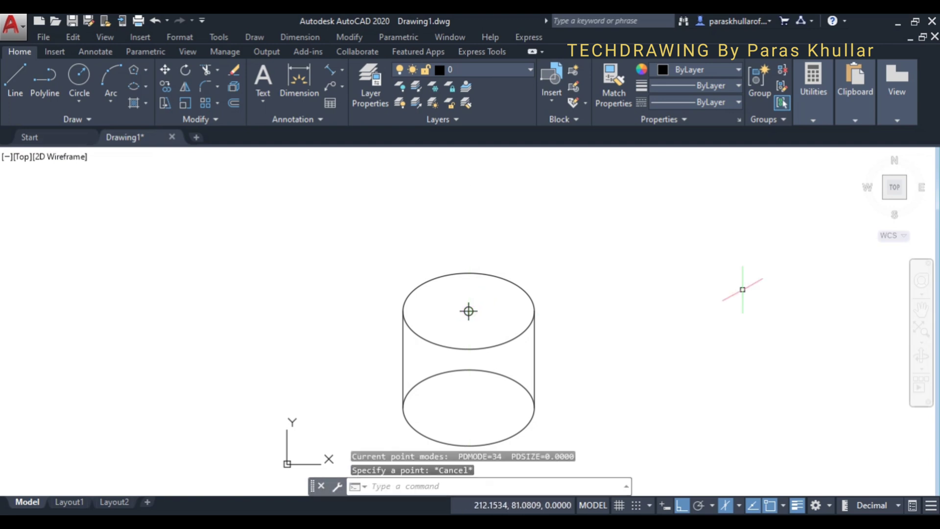
Step: On the top isoplane, draw a 15-long line from the upper isocircle's centre along the 30° direction
click(14, 69)
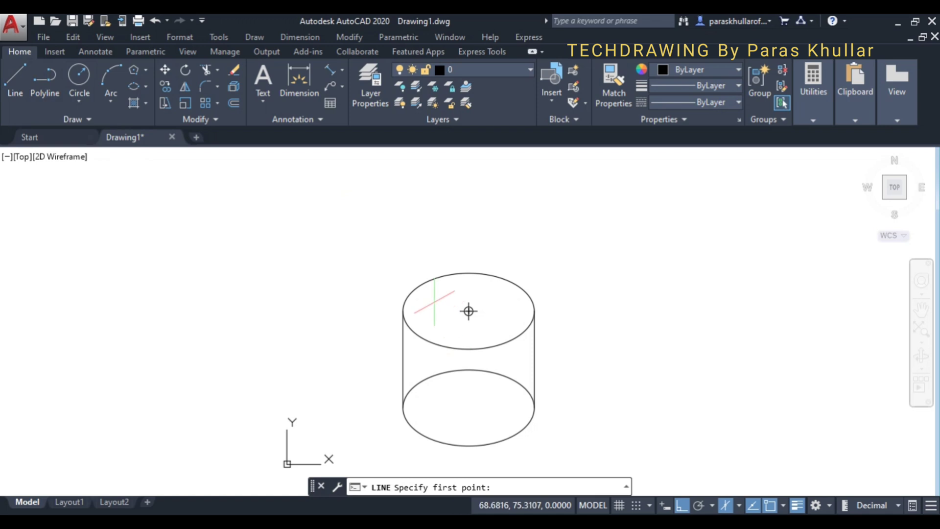
key(F5)
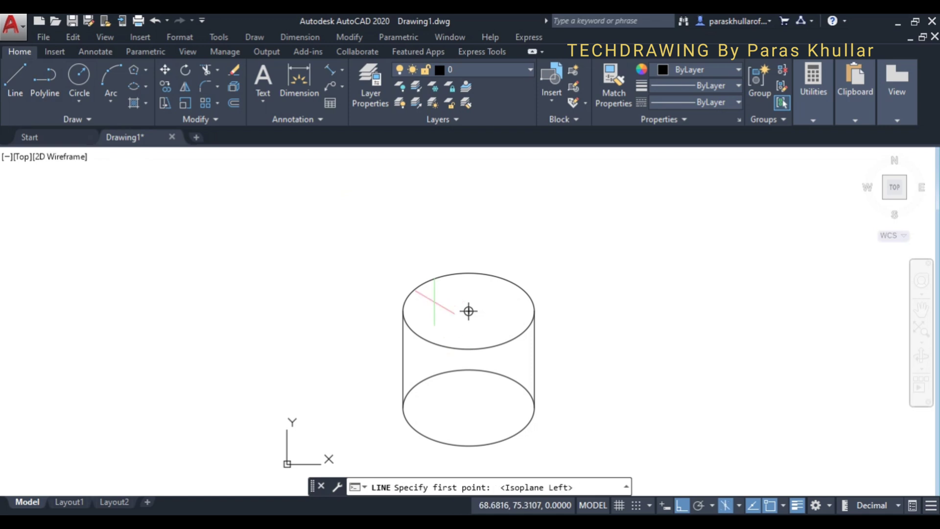
key(F5)
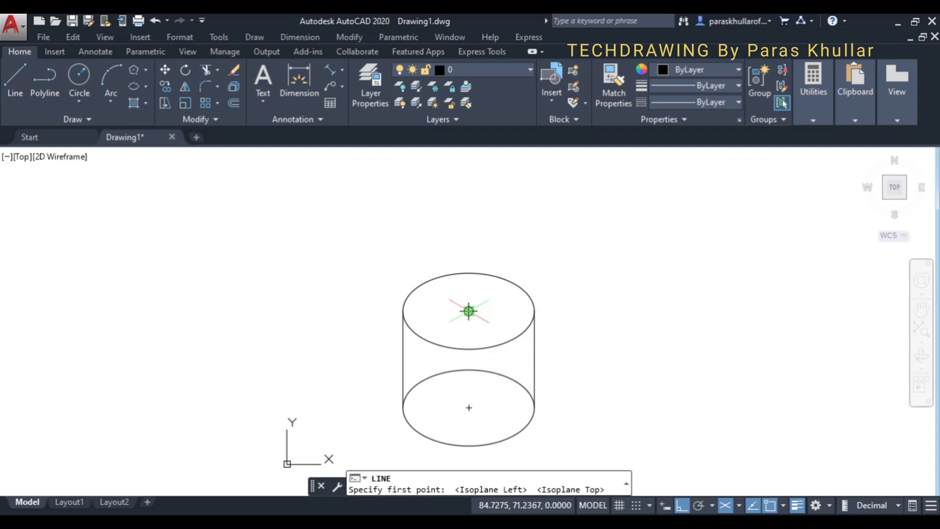
click(469, 310)
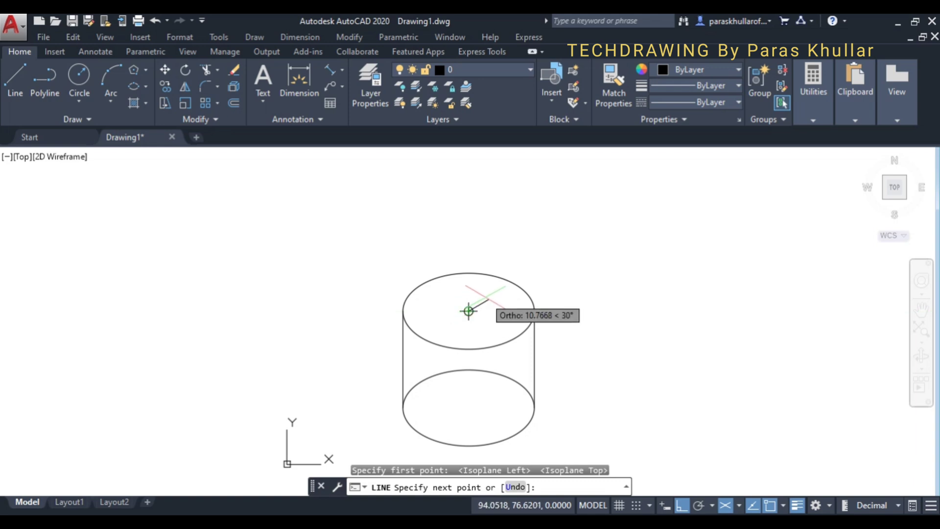
text(15)
key(Return)
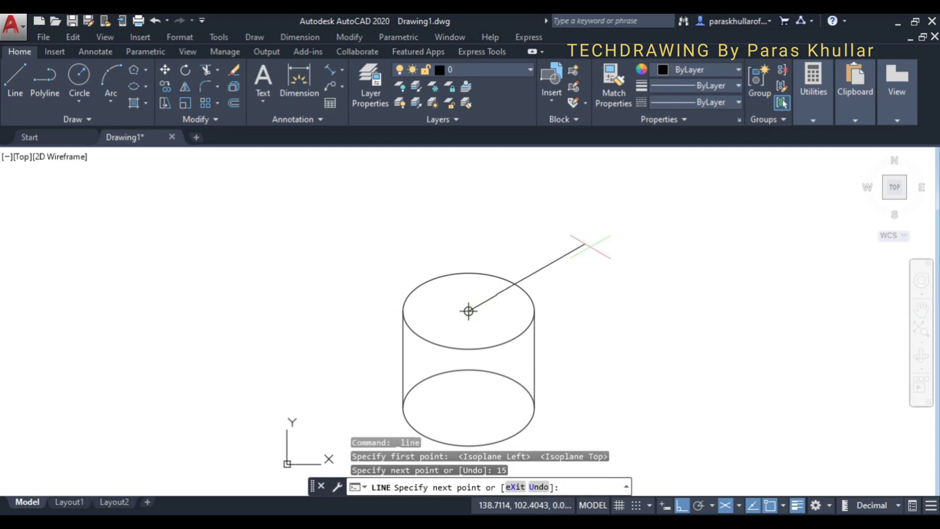
right_click(607, 231)
click(631, 240)
Step: Draw a 15-long line from the upper isocircle's centre along the 210° direction
right_click(625, 227)
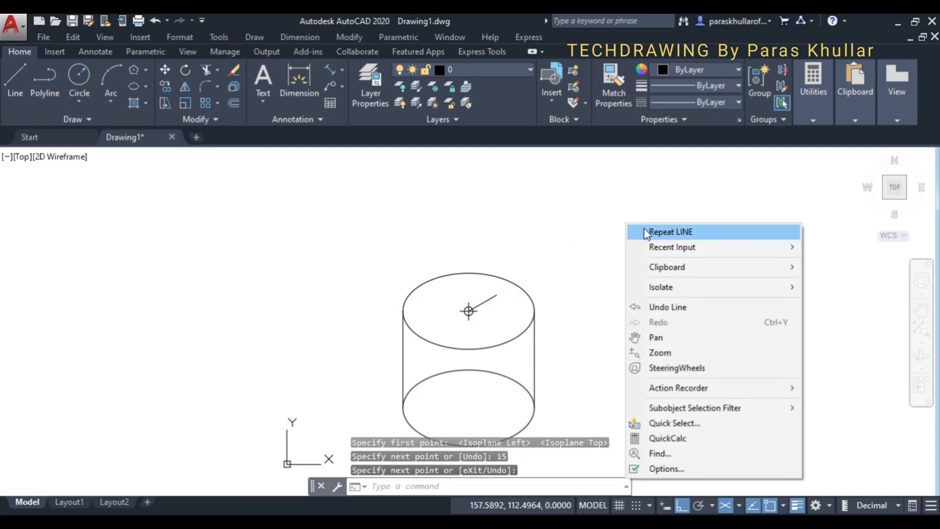
click(632, 231)
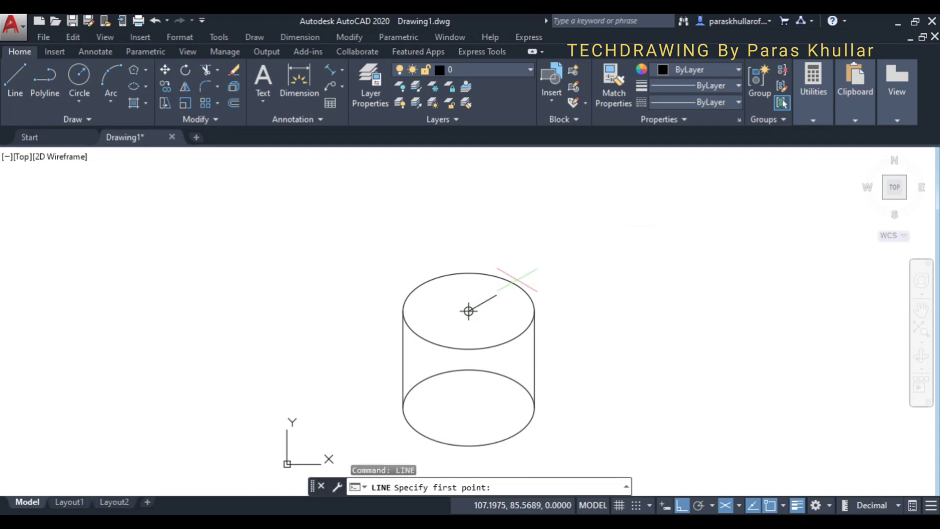
click(469, 311)
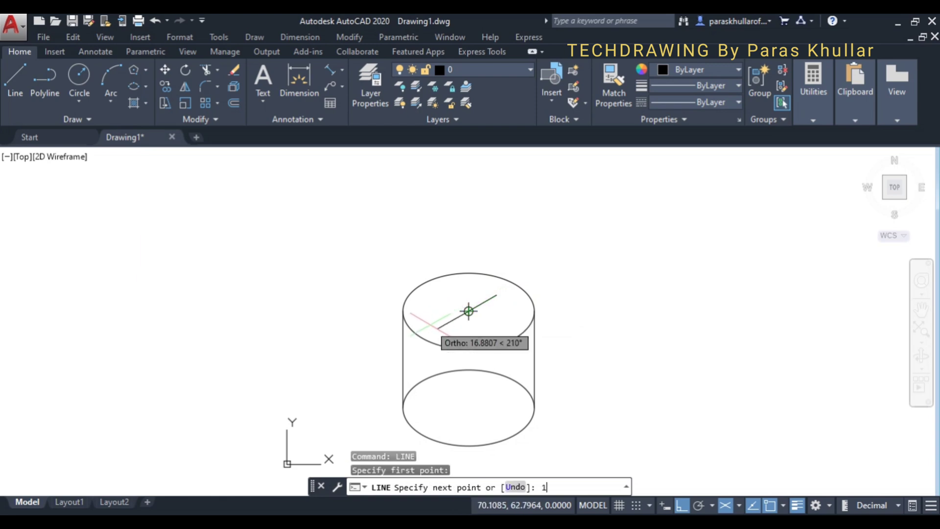
text(15)
key(Return)
right_click(583, 269)
click(609, 278)
Step: Draw a 15-long line from the upper isocircle's centre along the 150° direction
right_click(590, 242)
click(607, 249)
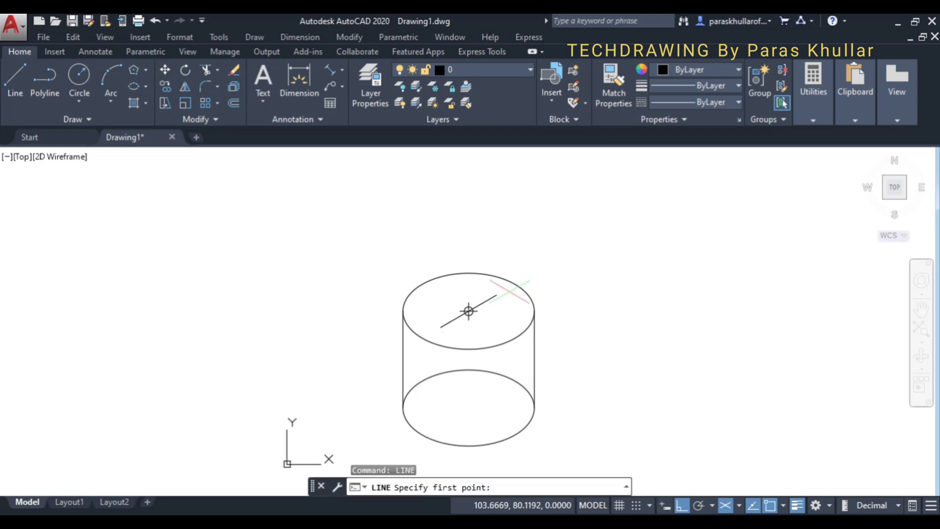
click(469, 310)
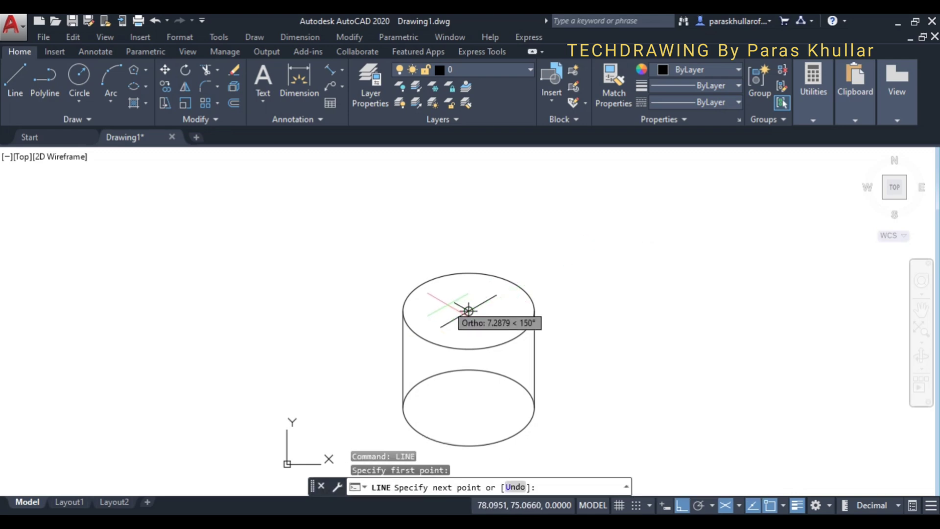
text(15)
key(Return)
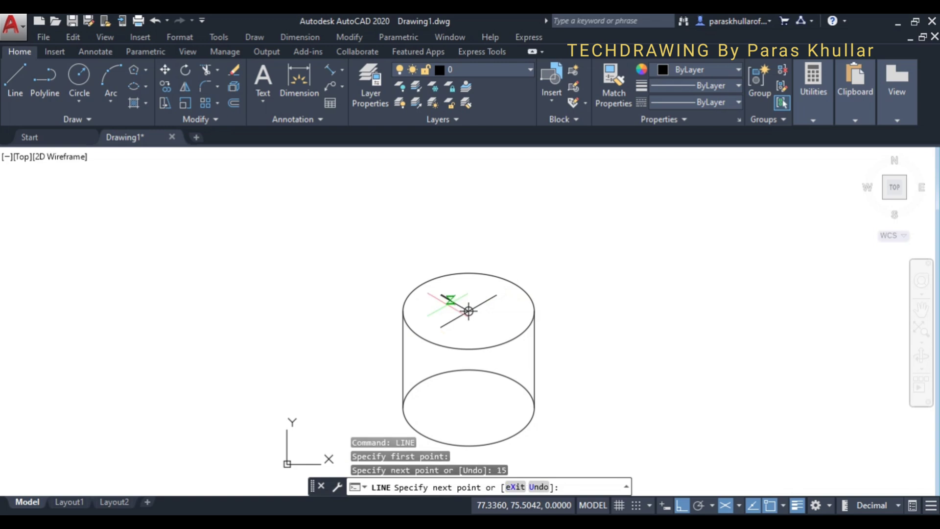
right_click(618, 237)
click(636, 245)
Step: Draw a 15-long line from the upper isocircle's centre along the 330° direction to complete the cross
right_click(637, 233)
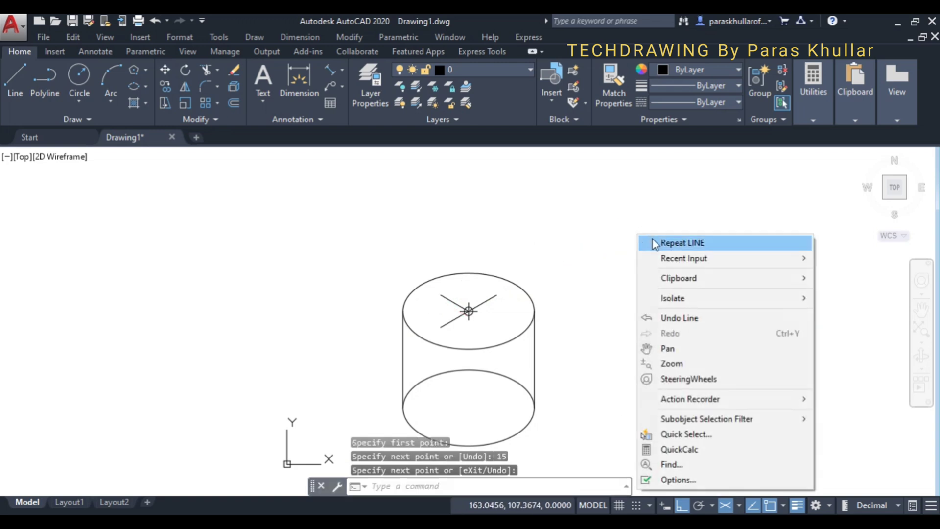
click(652, 241)
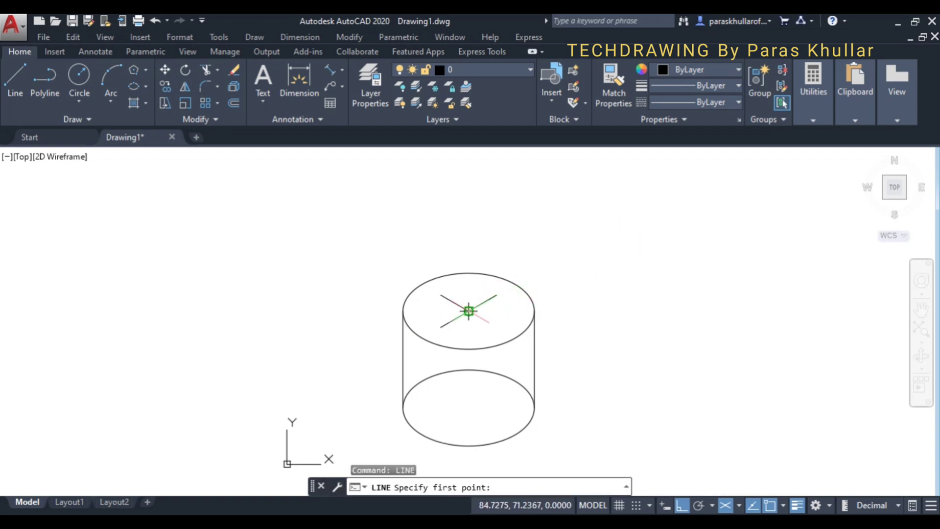
click(468, 311)
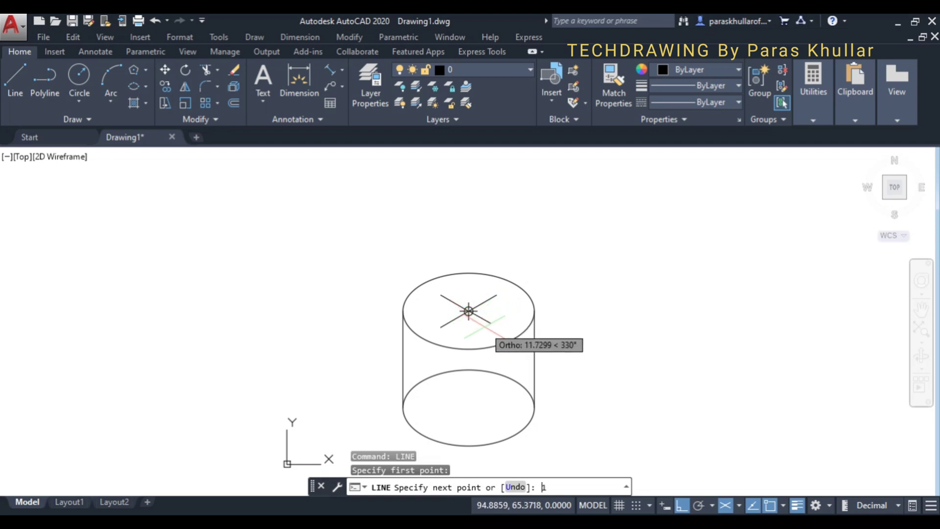
key(Return)
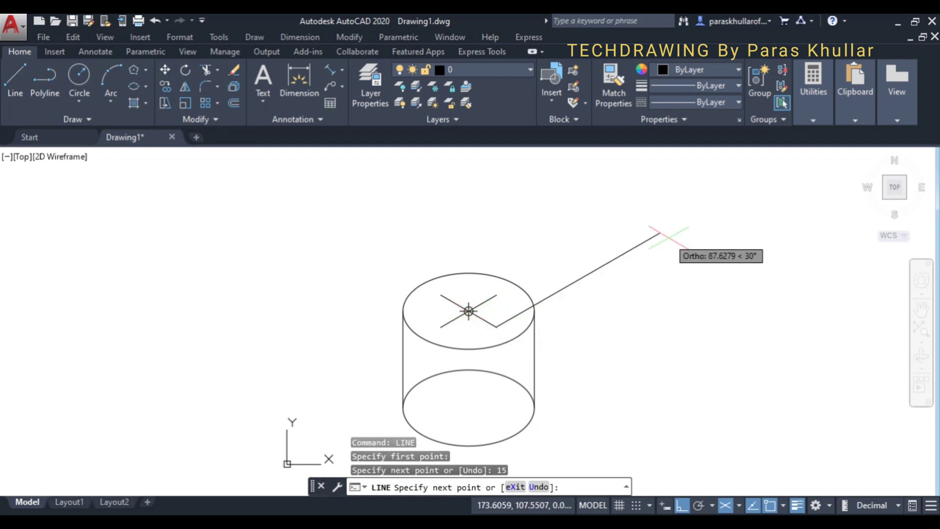
right_click(660, 233)
click(702, 248)
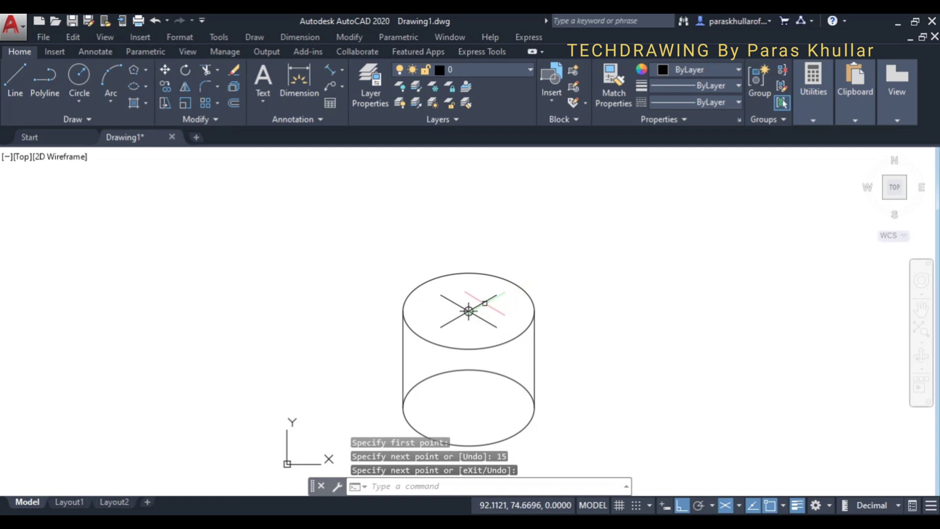
Step: Copy the 30° and 210° centre lines from the isocircle's centre to the outer ends of the 150° and 330° lines
click(468, 310)
click(458, 317)
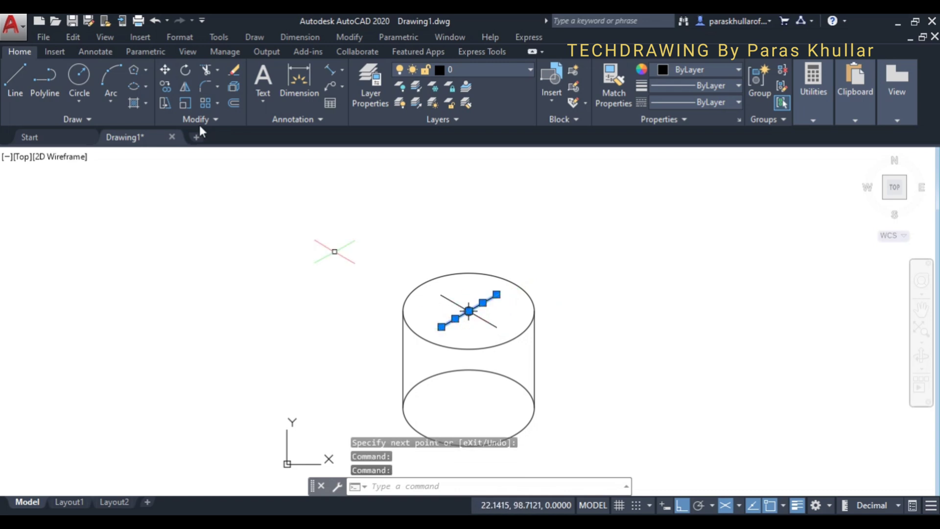
click(166, 87)
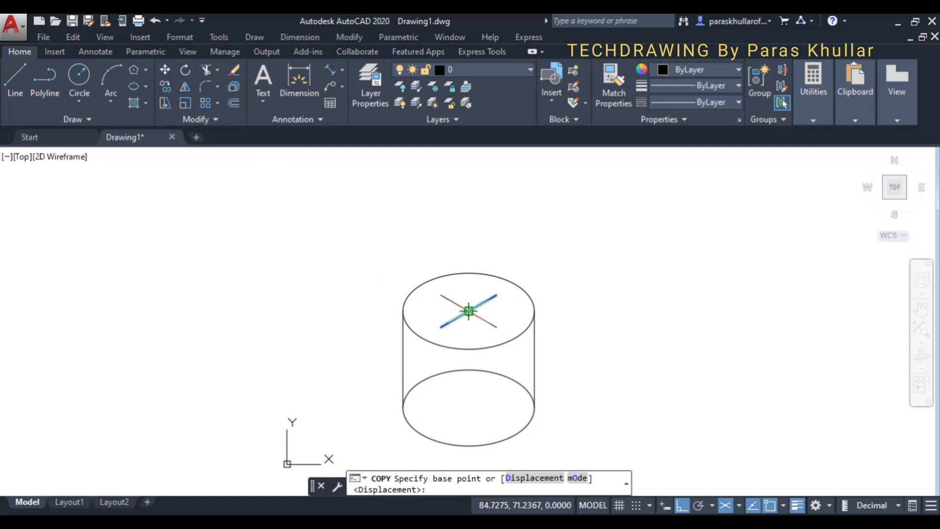
click(468, 311)
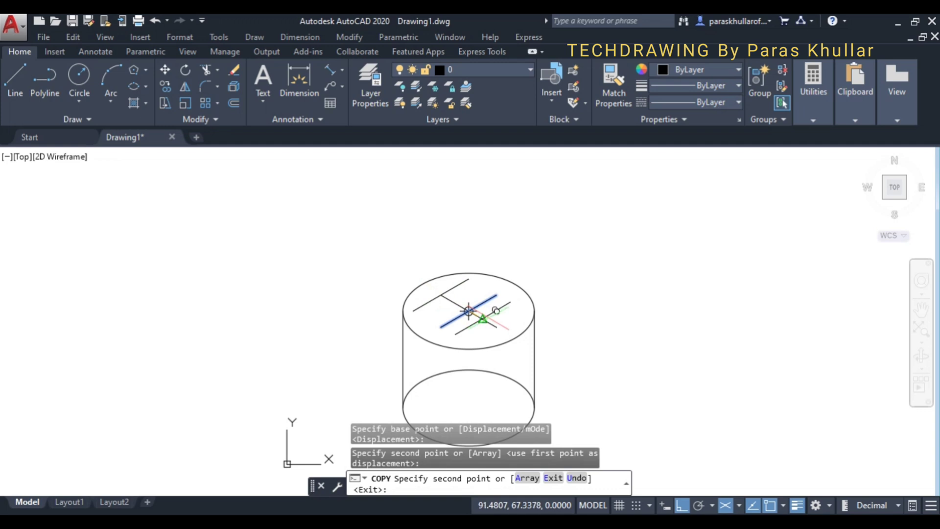
click(496, 327)
right_click(612, 260)
click(620, 265)
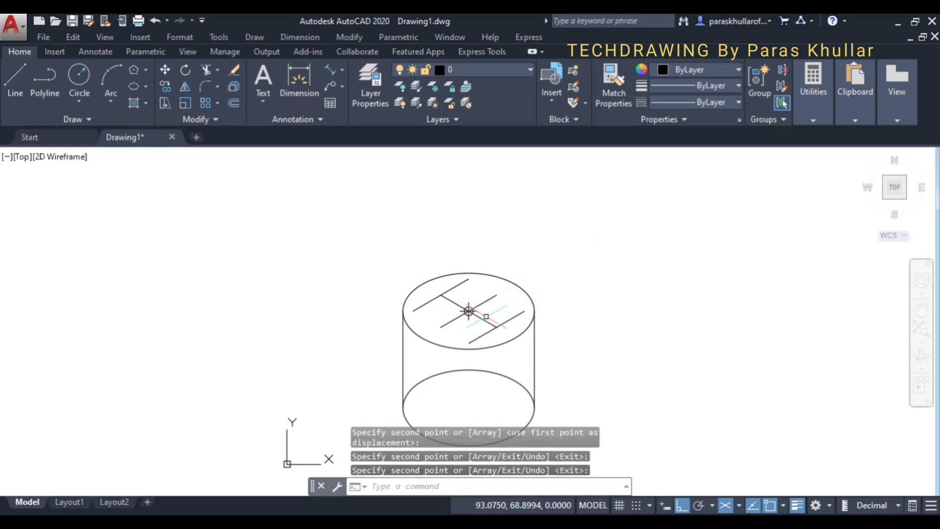
Step: Copy the 150° and 330° centre lines from the isocircle's centre to the outer ends of the 30° and 210° lines, closing the rhombus
click(478, 315)
click(469, 310)
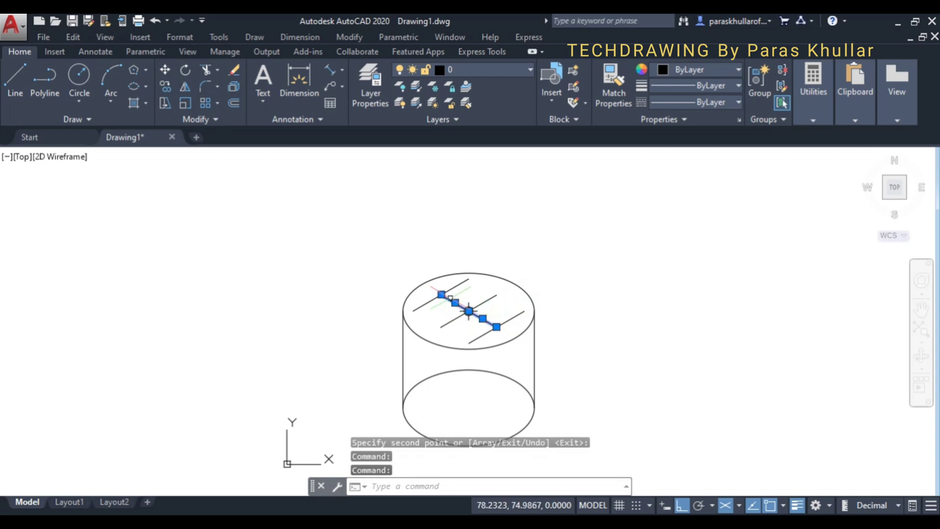
click(165, 85)
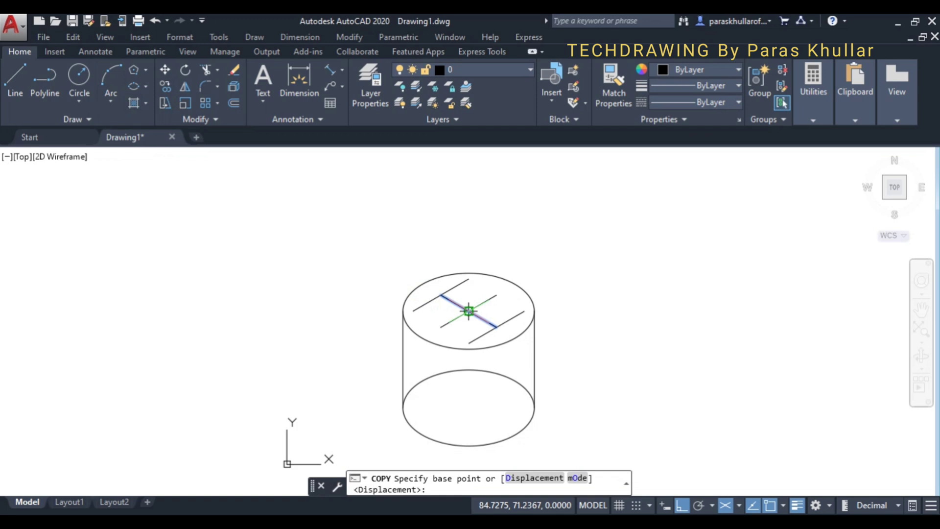
click(468, 311)
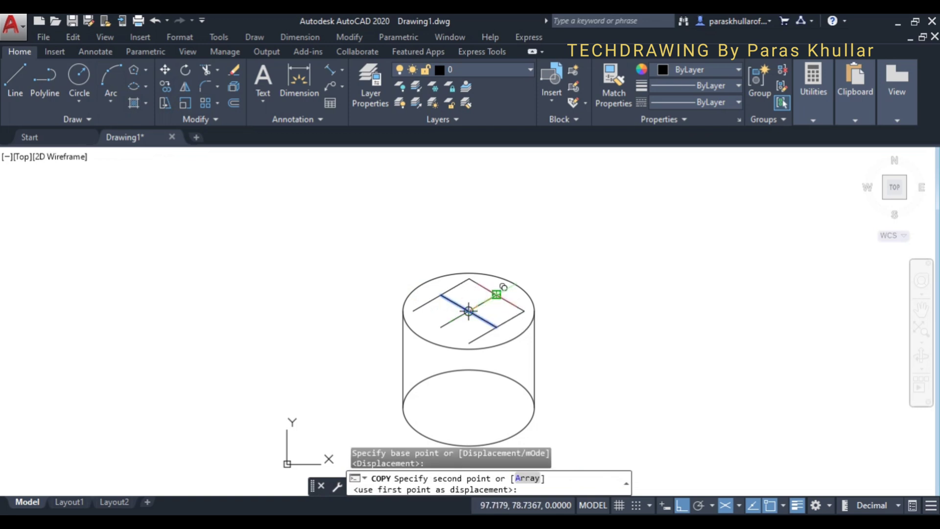
click(504, 287)
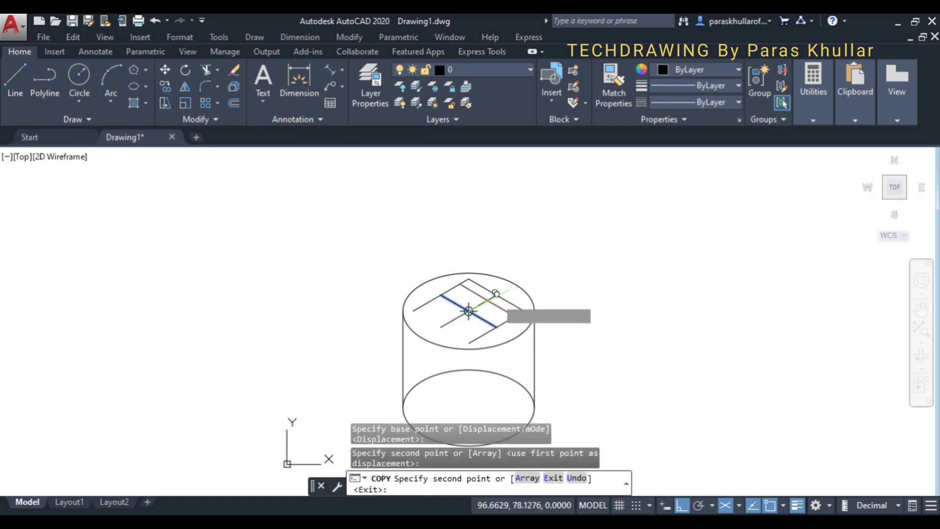
click(442, 326)
key(Escape)
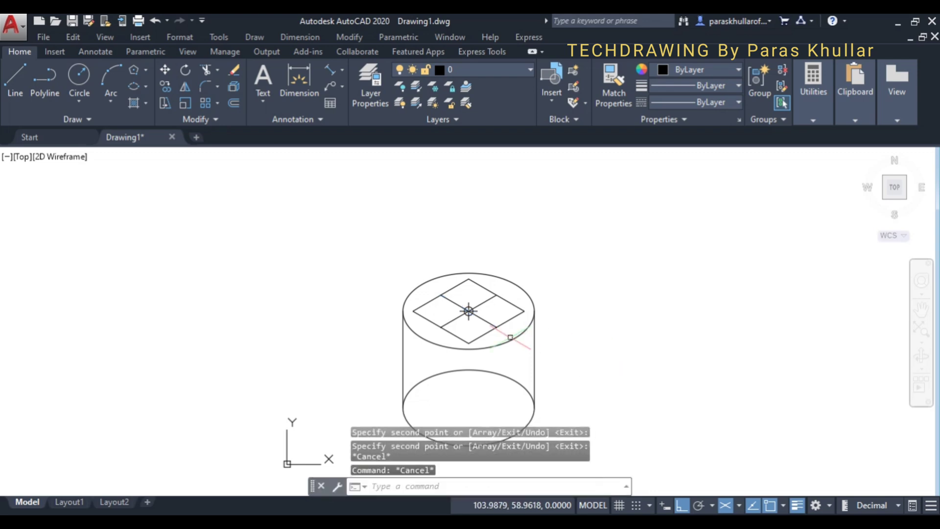
Step: Erase the four centre lines inside the rhombus on the cylinder's top face
click(482, 303)
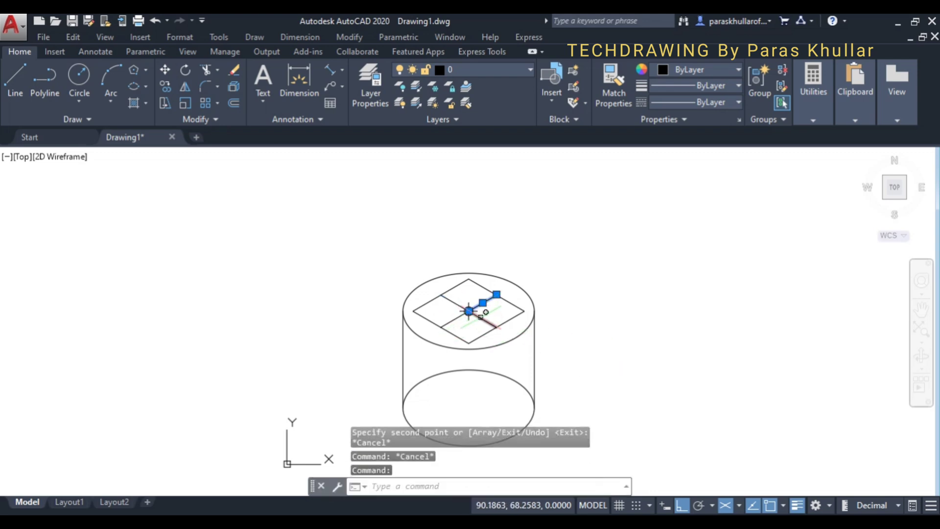
click(469, 312)
click(454, 316)
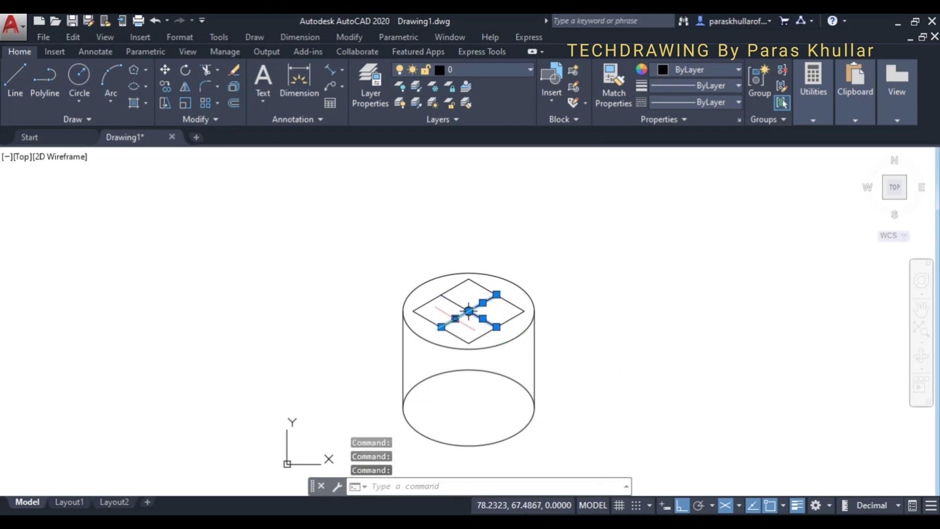
click(455, 302)
key(Delete)
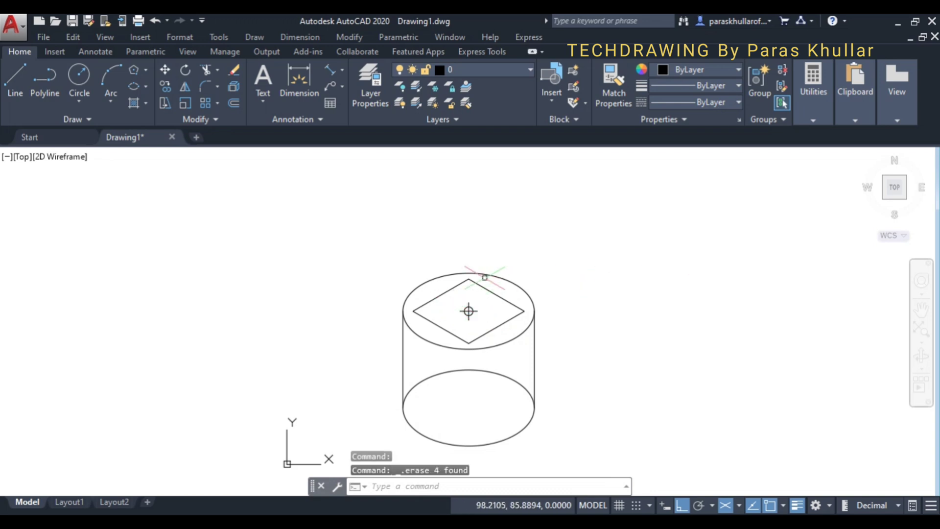
Step: Erase the point object at the centre of the cylinder's top face
mouse_move(469, 311)
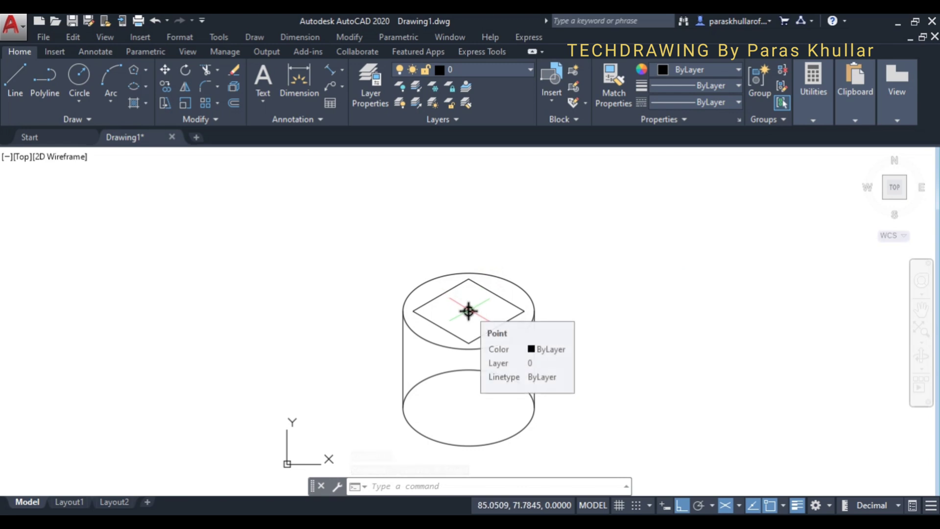
click(468, 310)
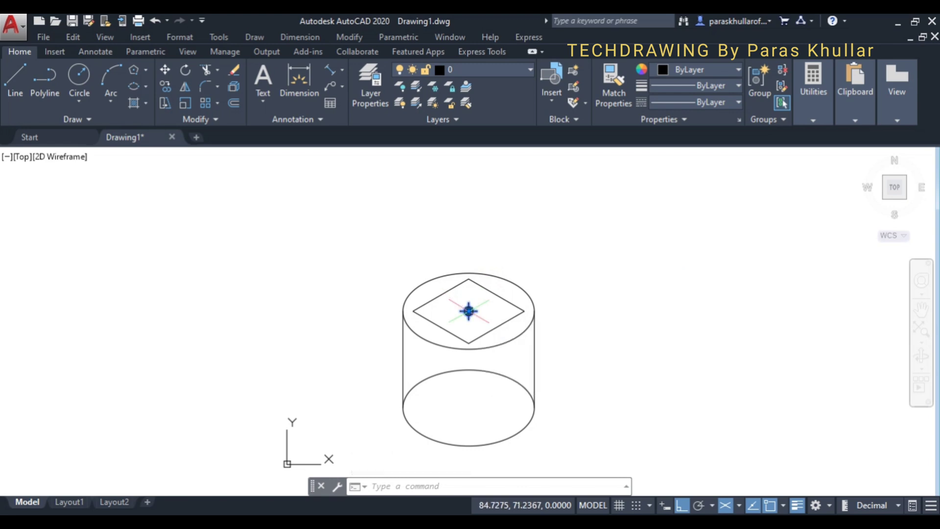
key(Delete)
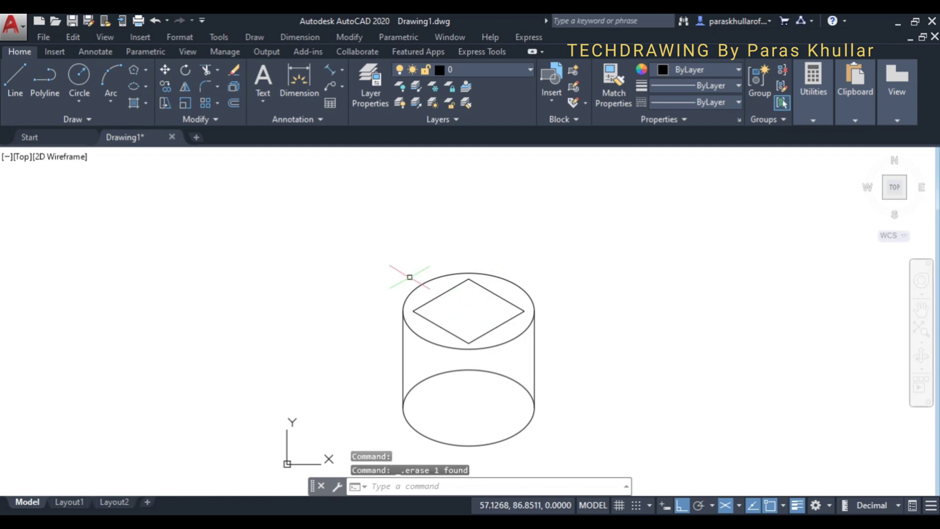
Step: On the right isoplane, draw connected lines from the rhombus's left corner: 30 upward, 30 along 30°, and down to the rhombus's rear corner
click(17, 77)
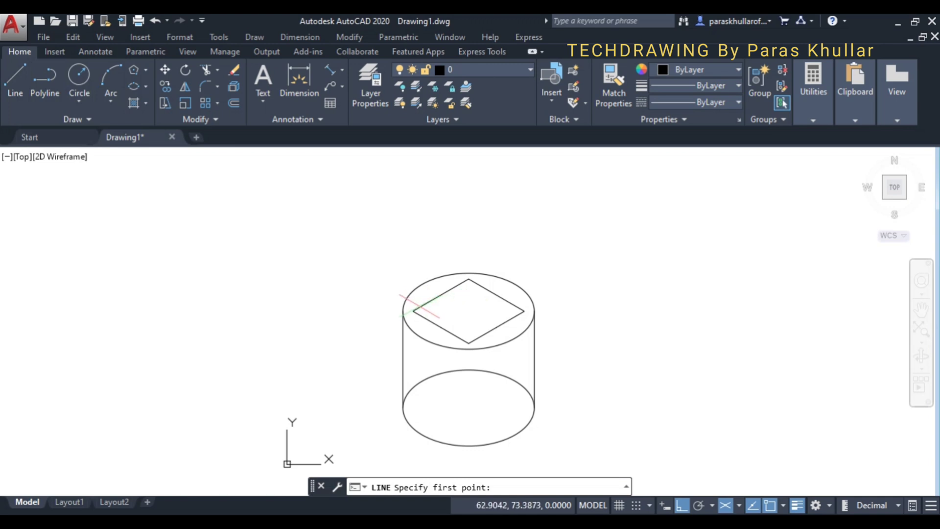
click(413, 311)
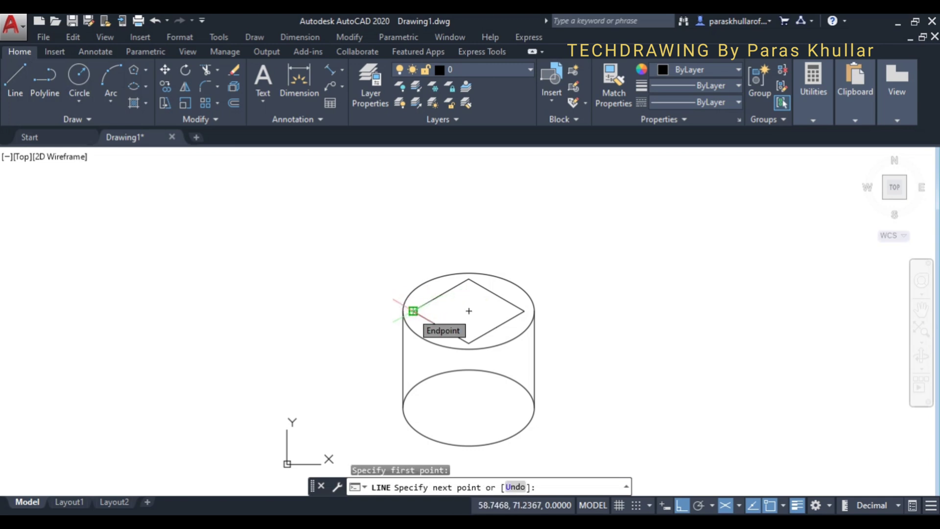
key(F5)
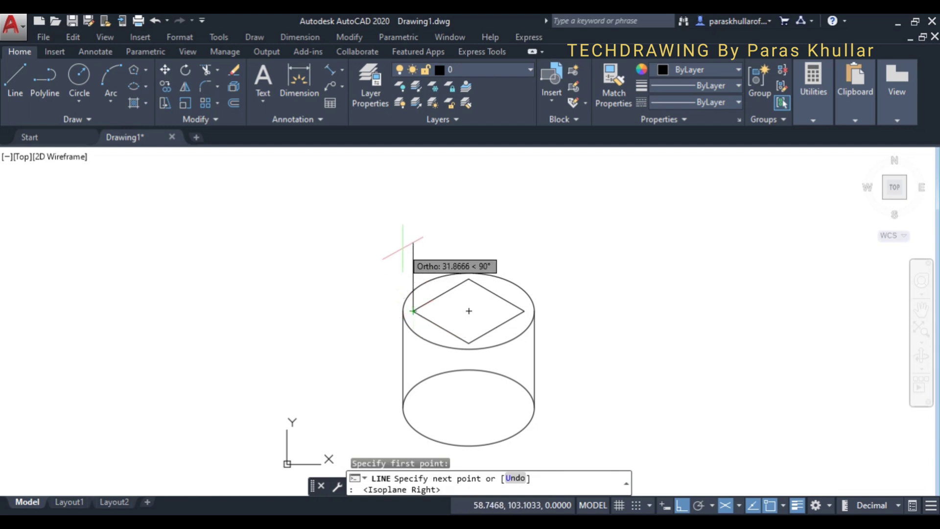
key(Return)
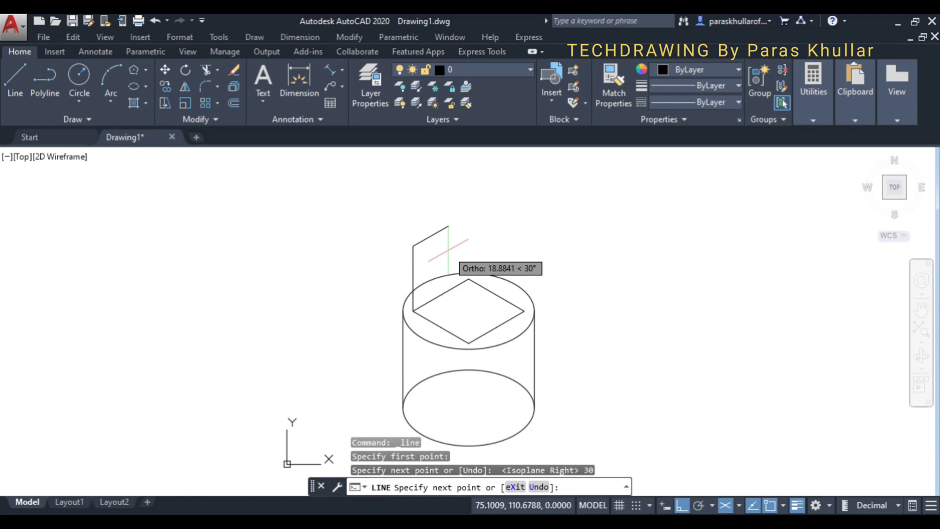
key(Return)
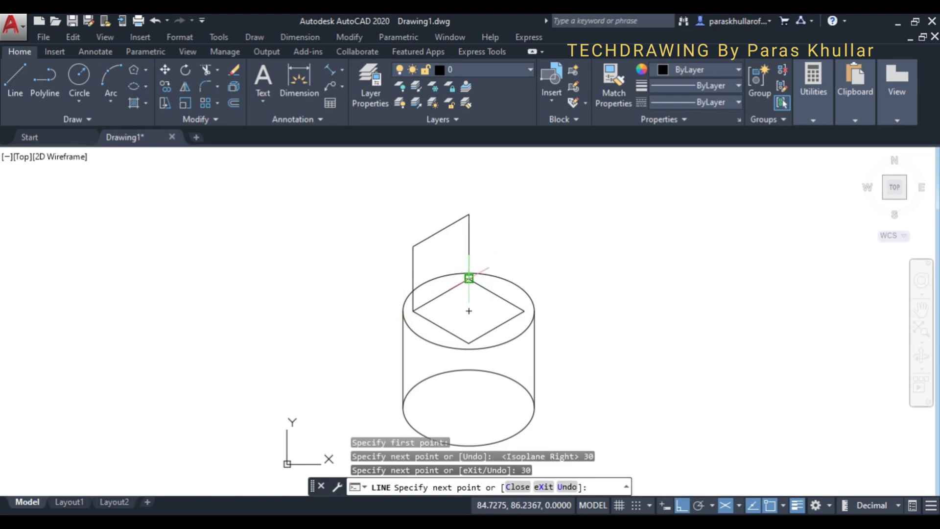
click(469, 278)
right_click(505, 245)
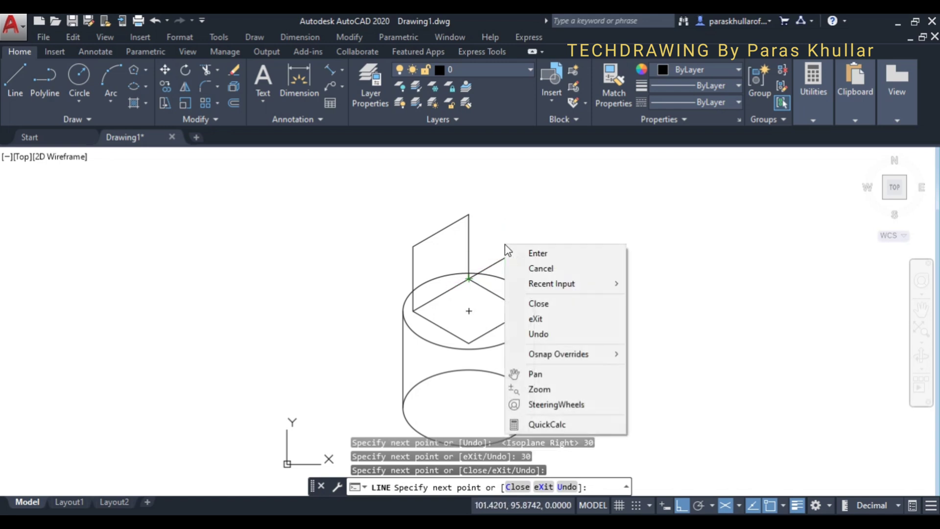
click(527, 253)
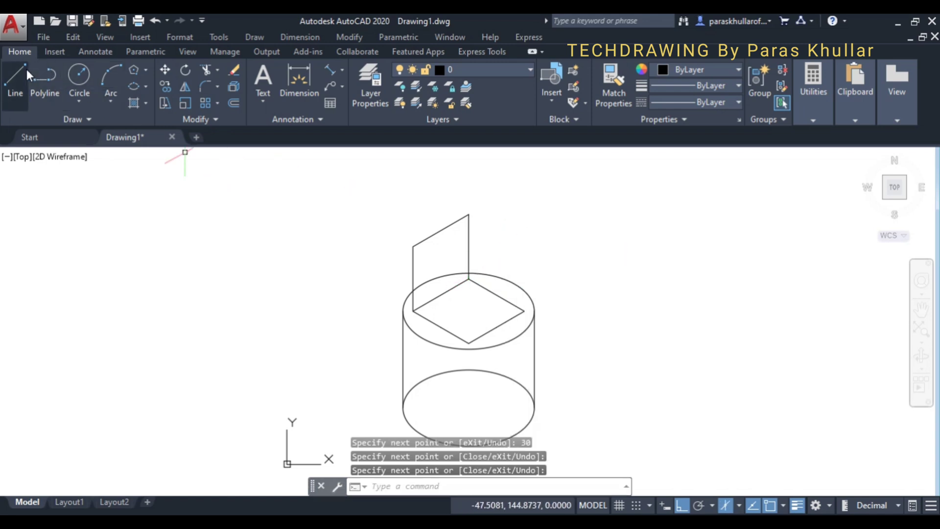
Step: Draw a line 30 upward from the rhombus's front corner, switch to the left isoplane and continue to the cube's upper left corner
key(Return)
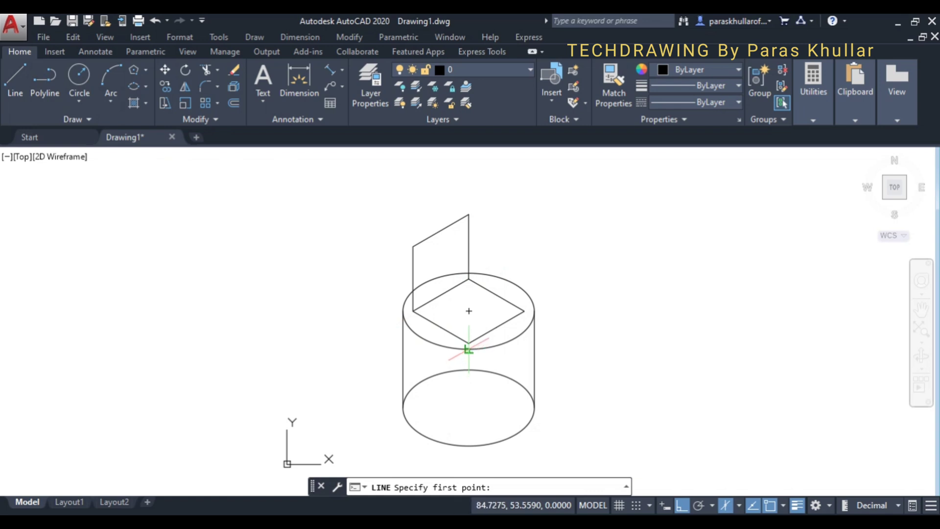
click(468, 342)
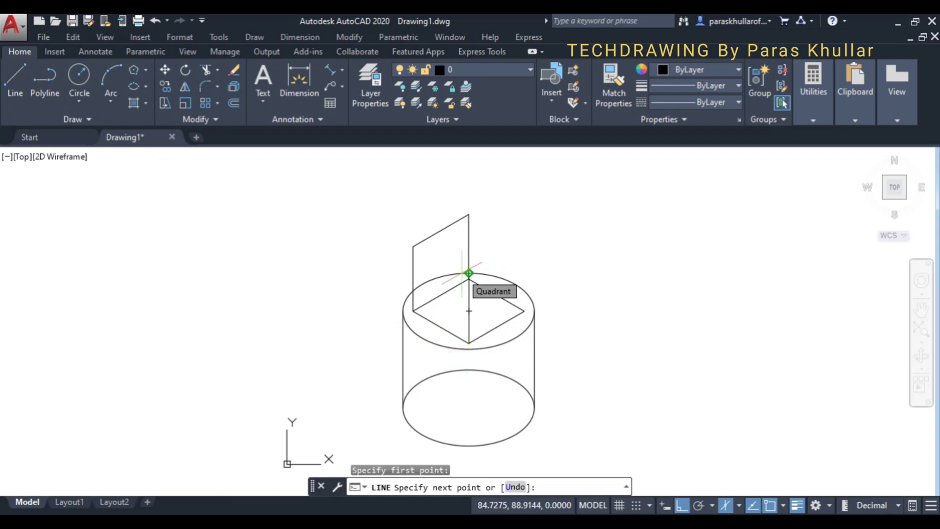
text(30)
key(Return)
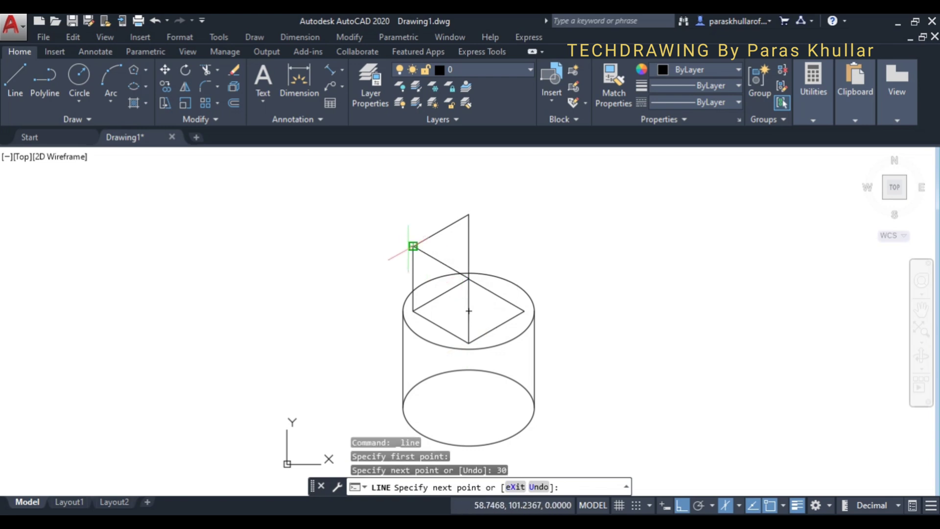
key(F5)
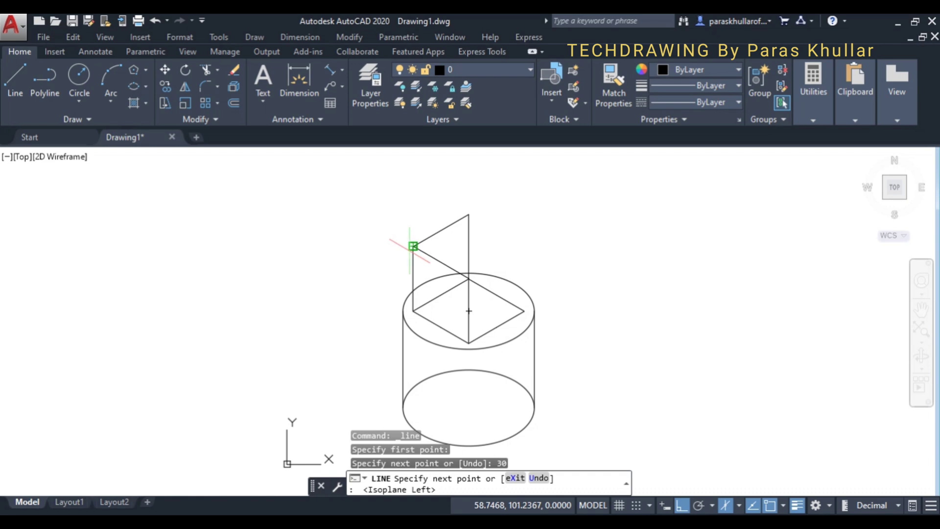
click(413, 245)
right_click(491, 223)
click(514, 232)
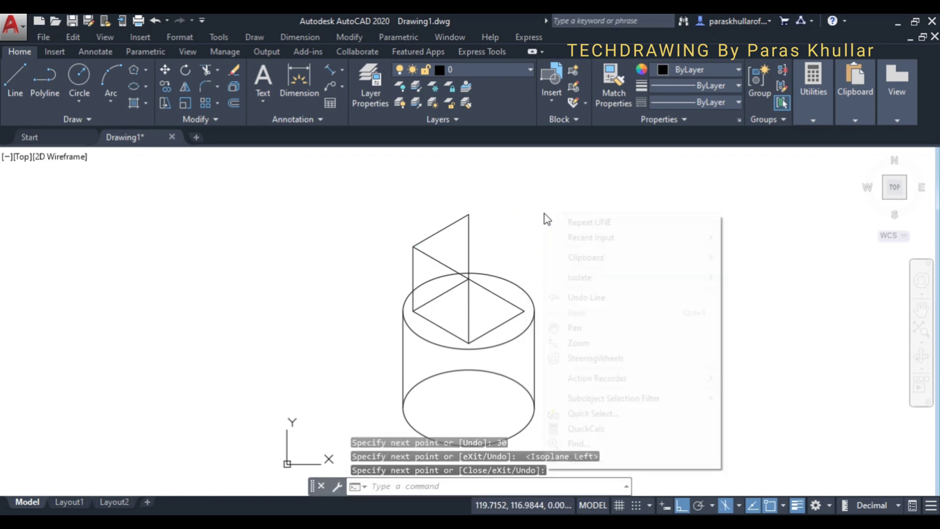
Step: Draw connected lines from the cube's upper rear corner: 30 along 330°, and down to the rhombus's right corner
right_click(547, 219)
click(563, 222)
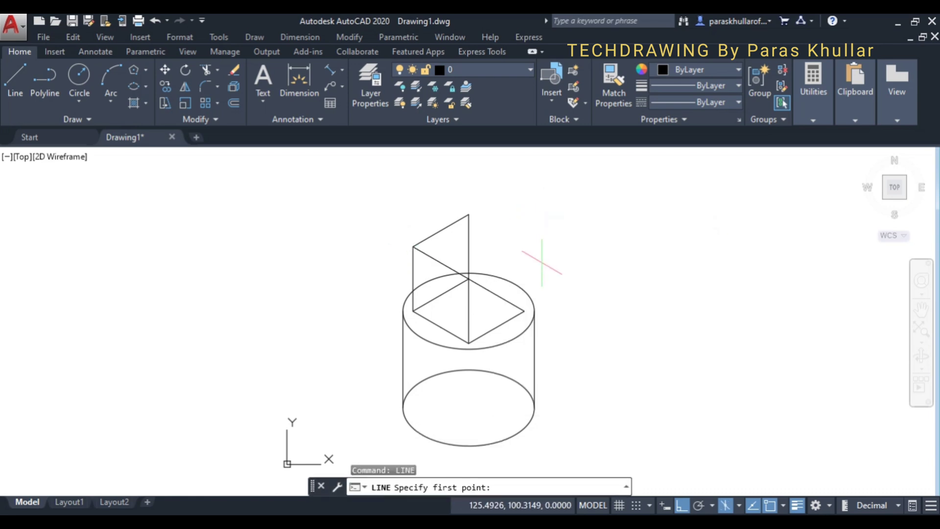
click(469, 214)
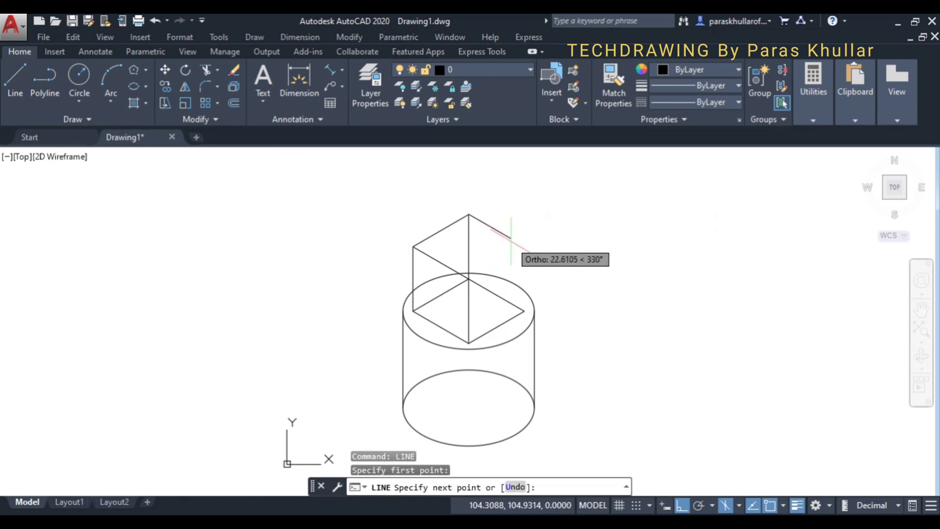
key(Return)
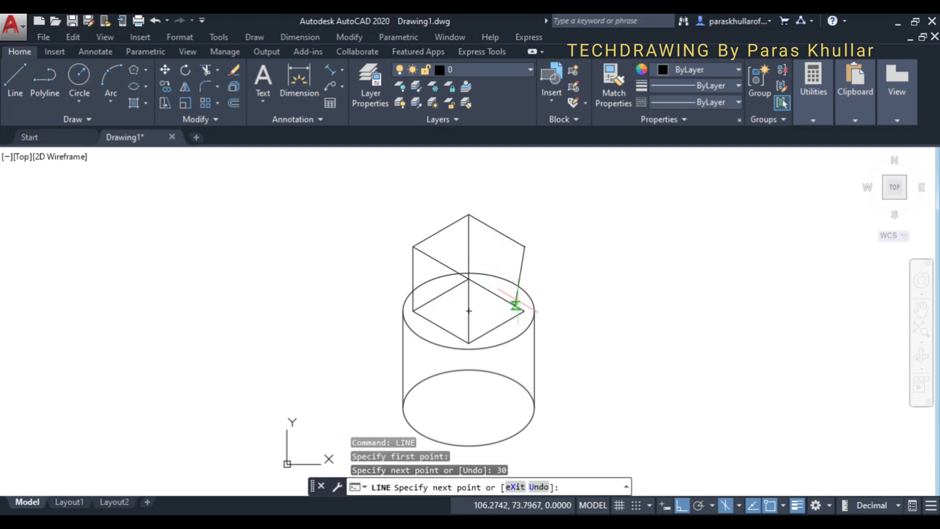
click(524, 310)
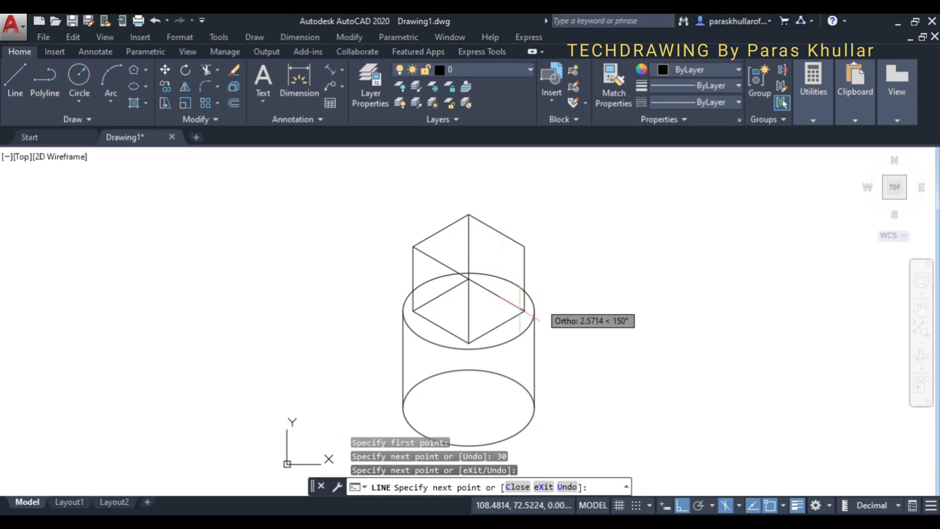
right_click(588, 241)
click(604, 243)
Step: With Ortho off, draw a line from the cube's upper front corner to its upper right corner, completing the top face
right_click(611, 222)
click(629, 230)
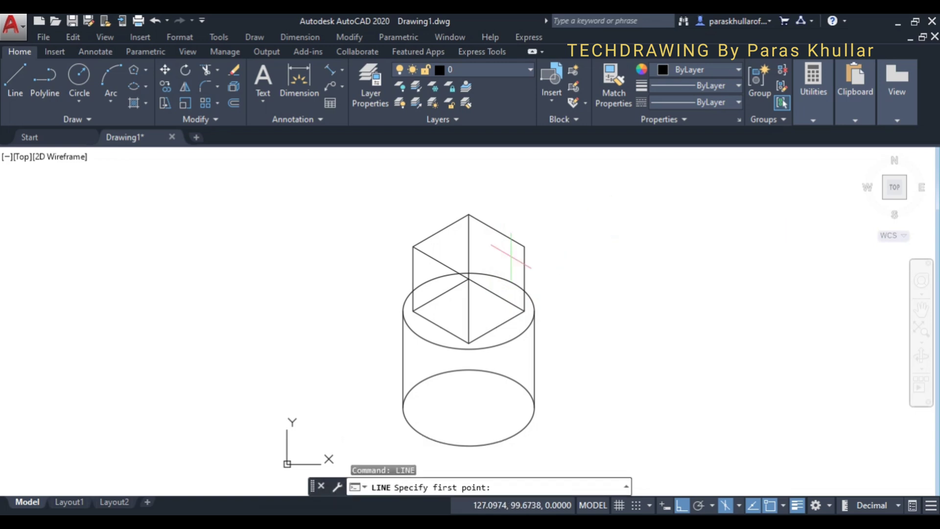
click(468, 278)
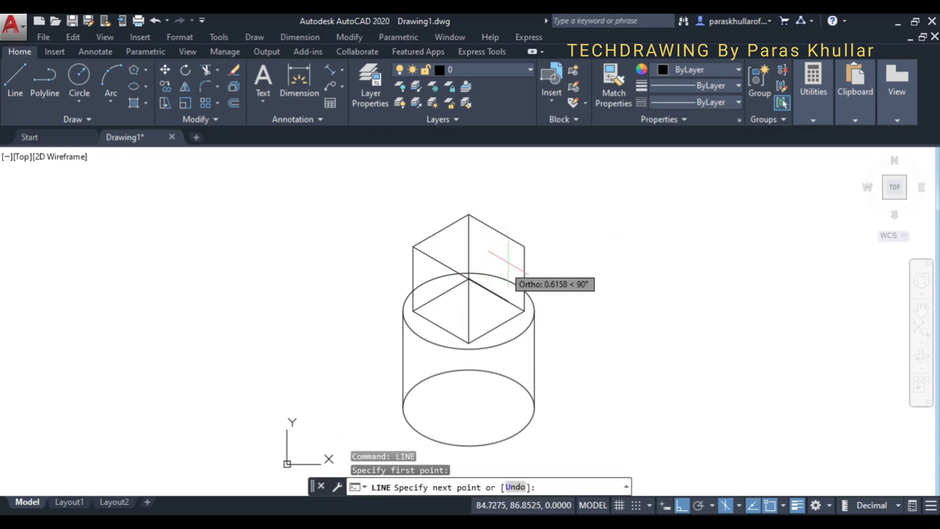
click(523, 247)
right_click(567, 234)
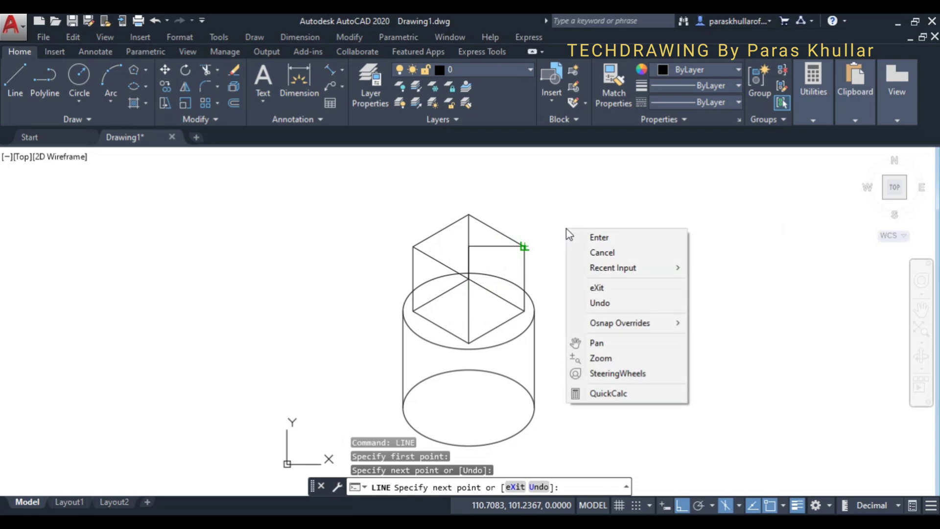
click(599, 302)
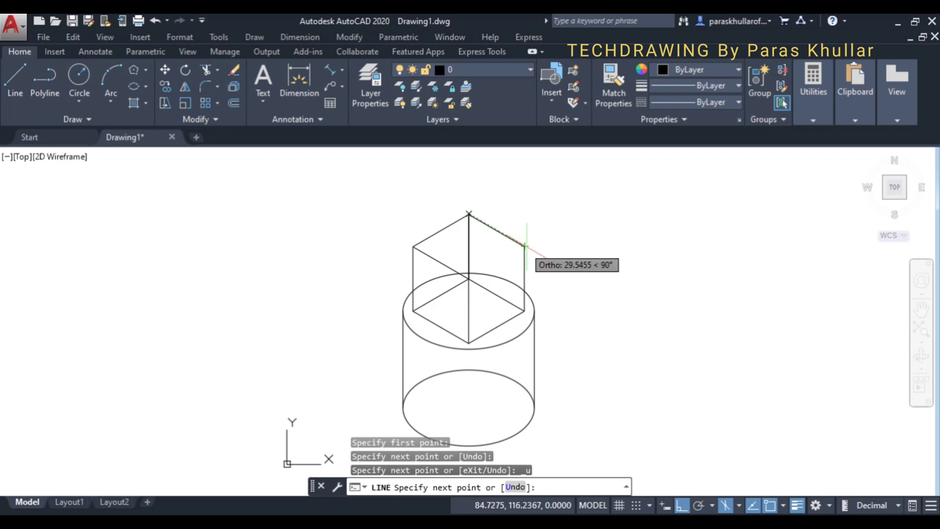
key(F8)
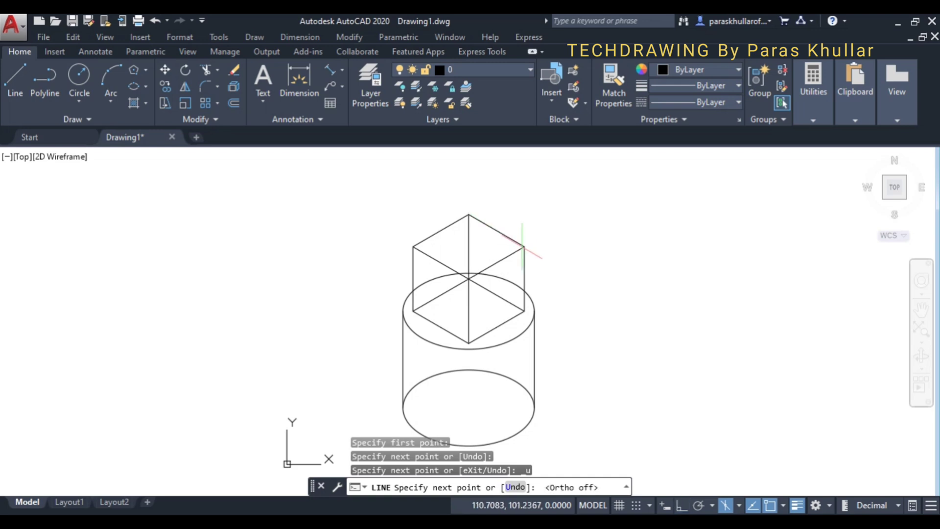
right_click(575, 218)
click(598, 228)
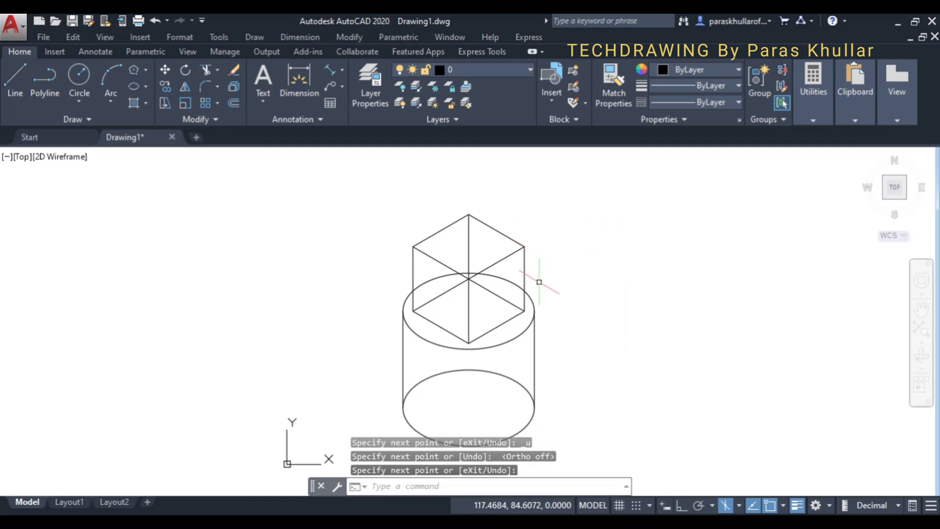
scroll(540, 282, up, 2)
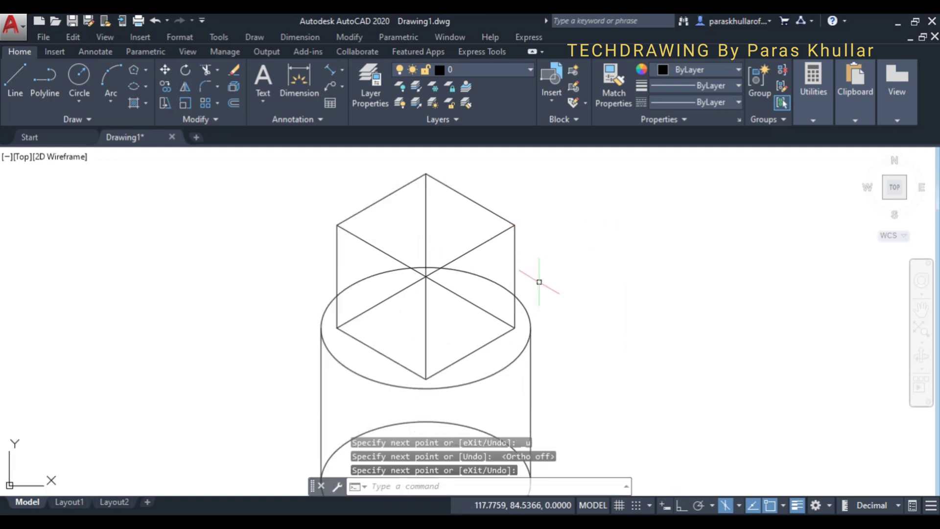
click(471, 302)
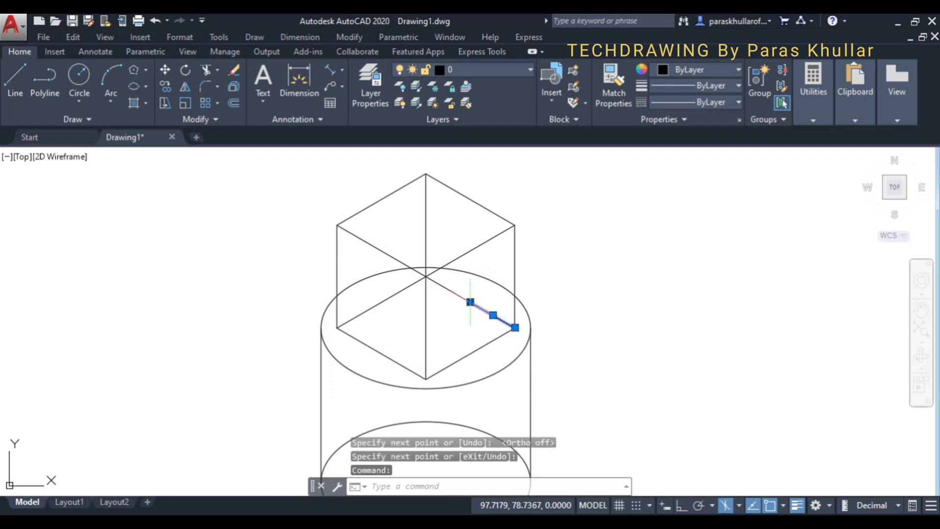
click(402, 290)
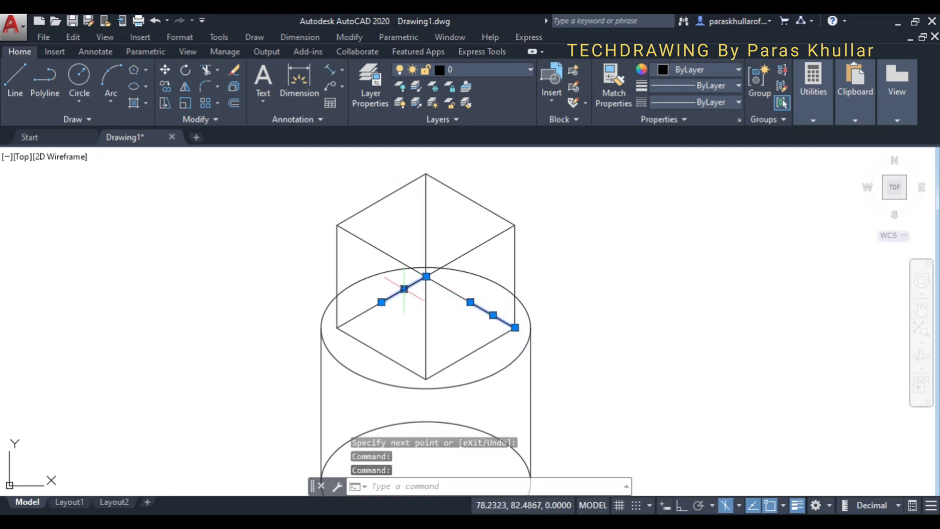
click(366, 308)
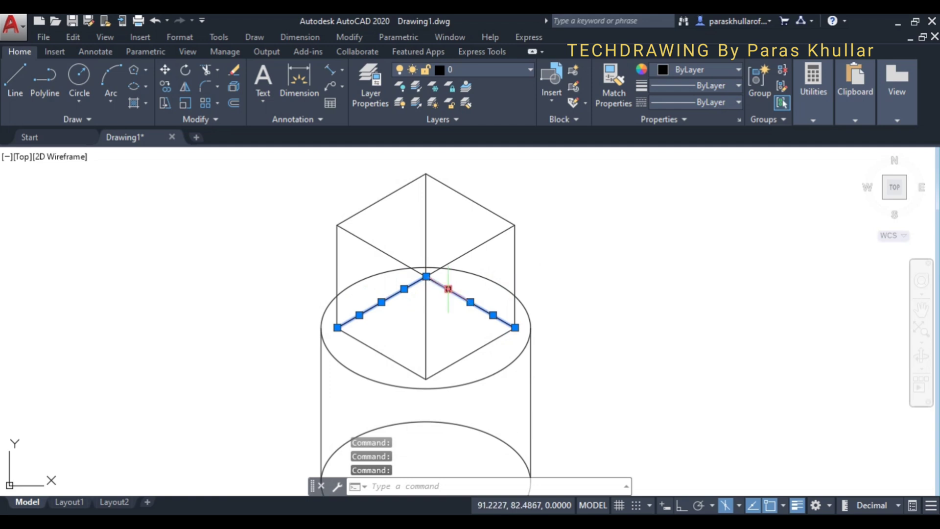
click(430, 221)
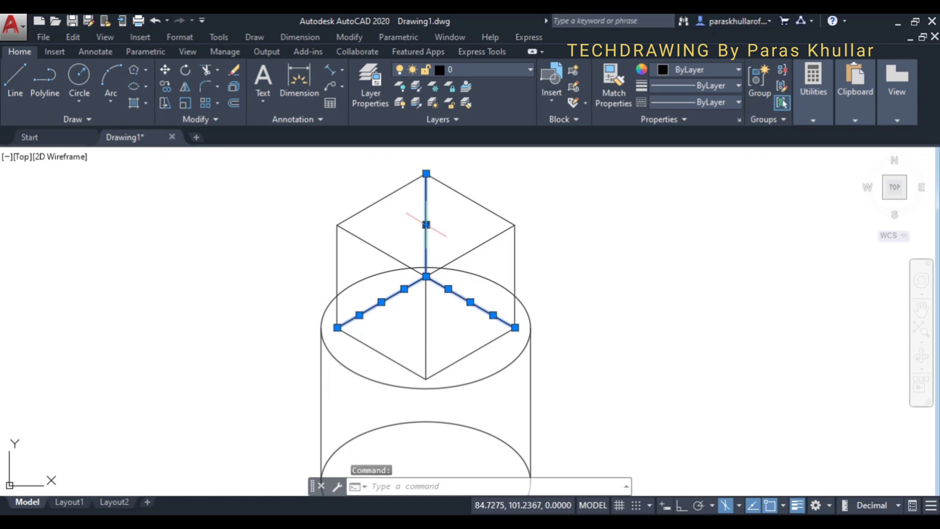
key(Escape)
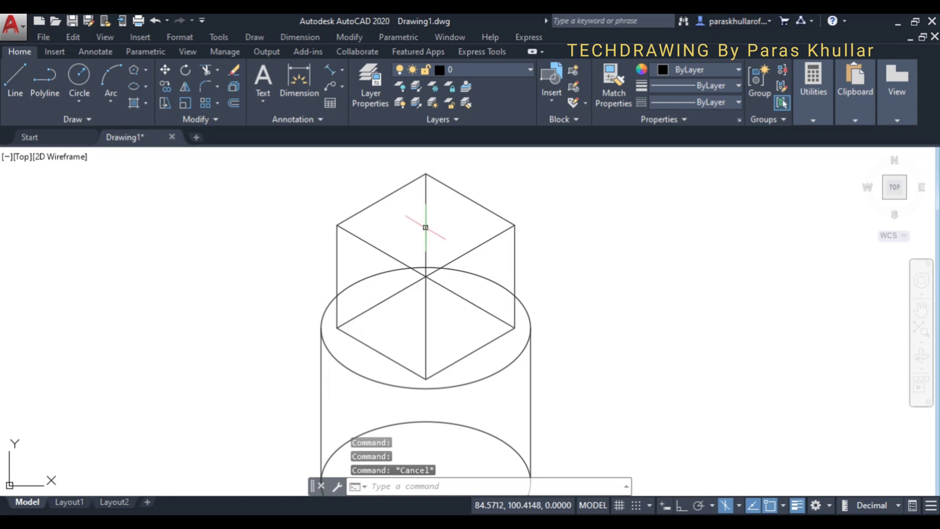
Step: Erase the cube's hidden edges: the rear vertical line and the four segments forming the two rear base edges
scroll(439, 236, down, 2)
middle_drag(558, 291, 554, 338)
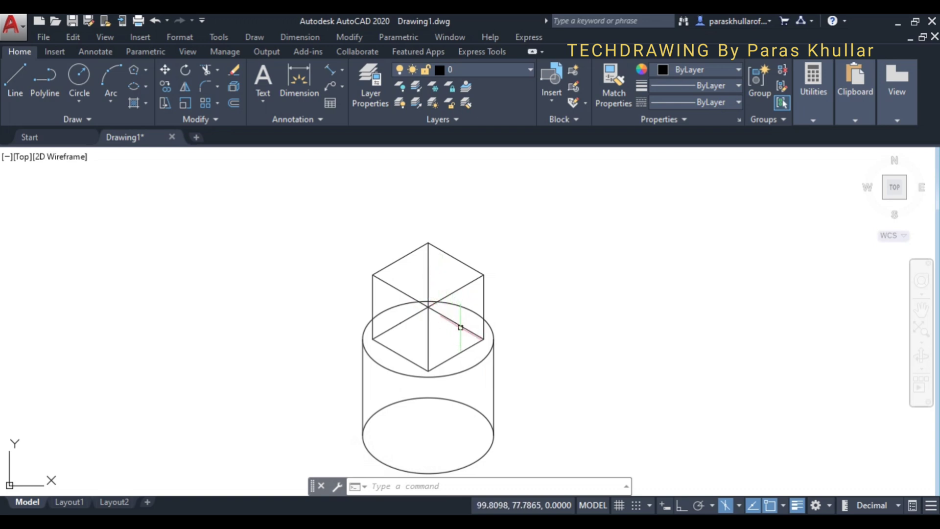
click(455, 329)
click(451, 310)
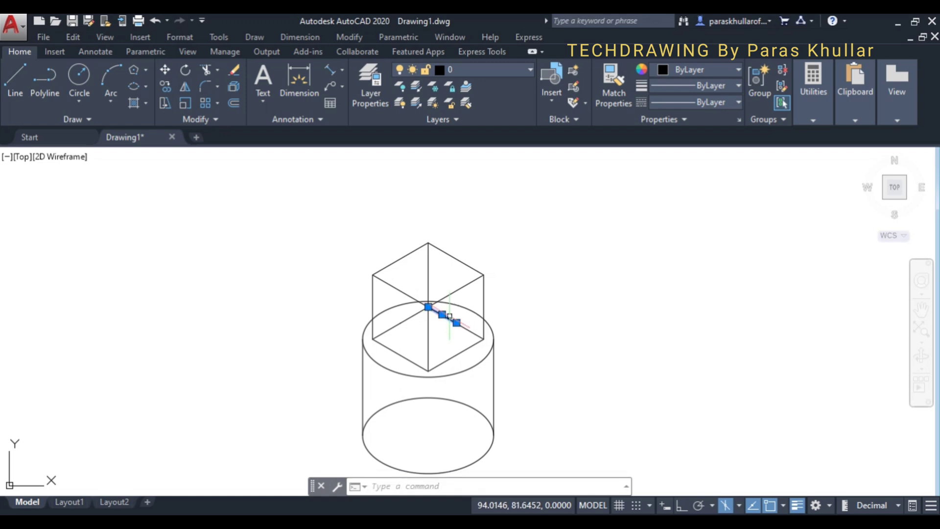
click(471, 331)
click(411, 316)
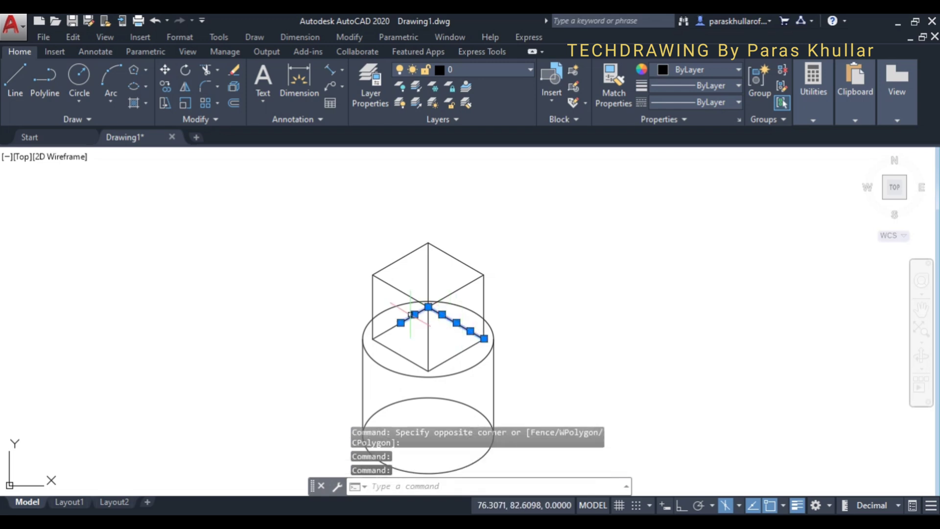
click(387, 331)
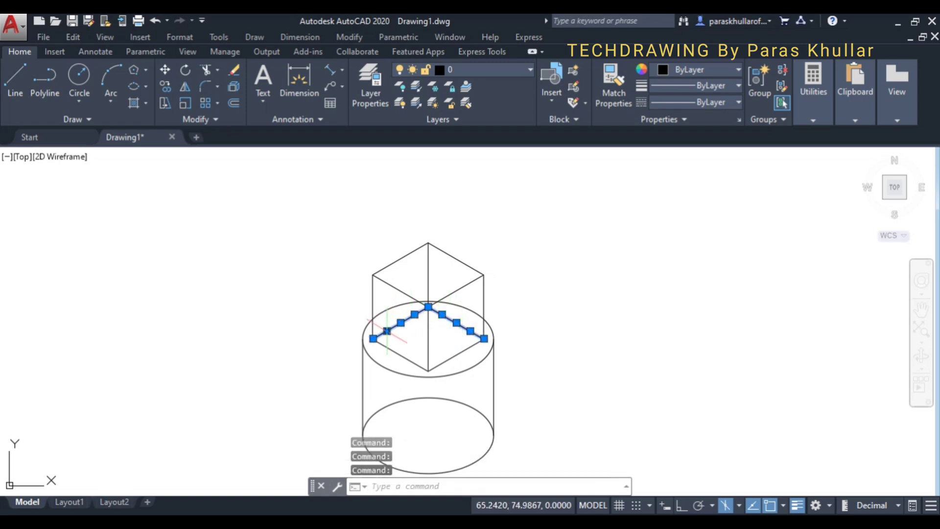
click(430, 266)
key(Delete)
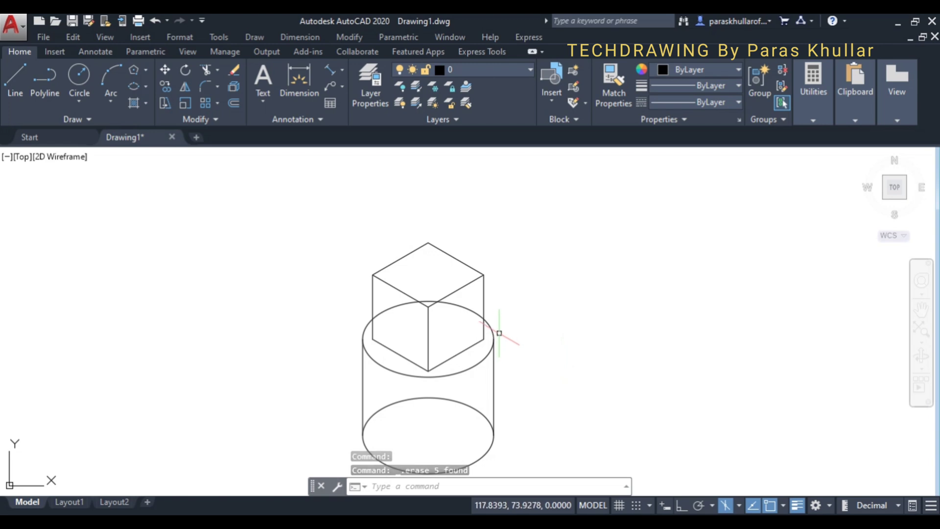
Step: Trim the portions of the cylinder's top ellipse that pass behind the cube
text(tr)
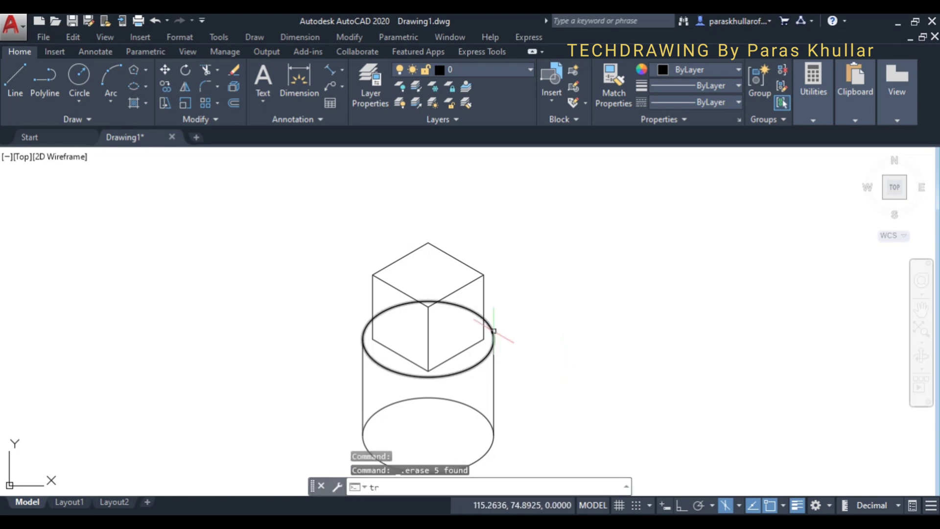
key(Return)
key(Return)
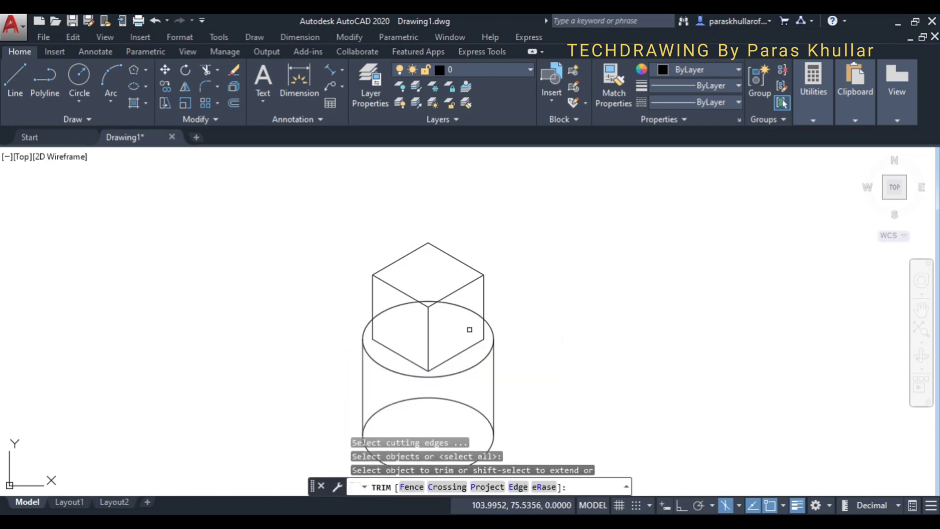
click(464, 302)
click(447, 329)
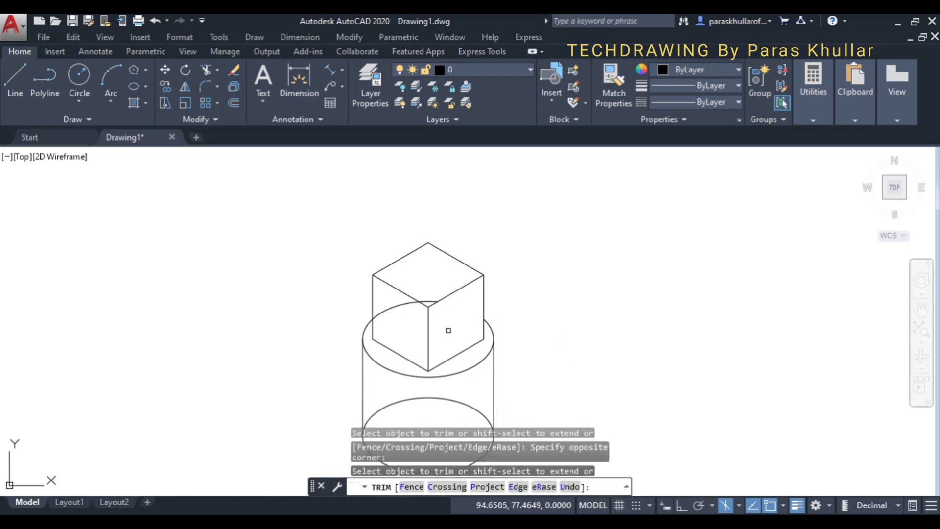
scroll(425, 306, up, 2)
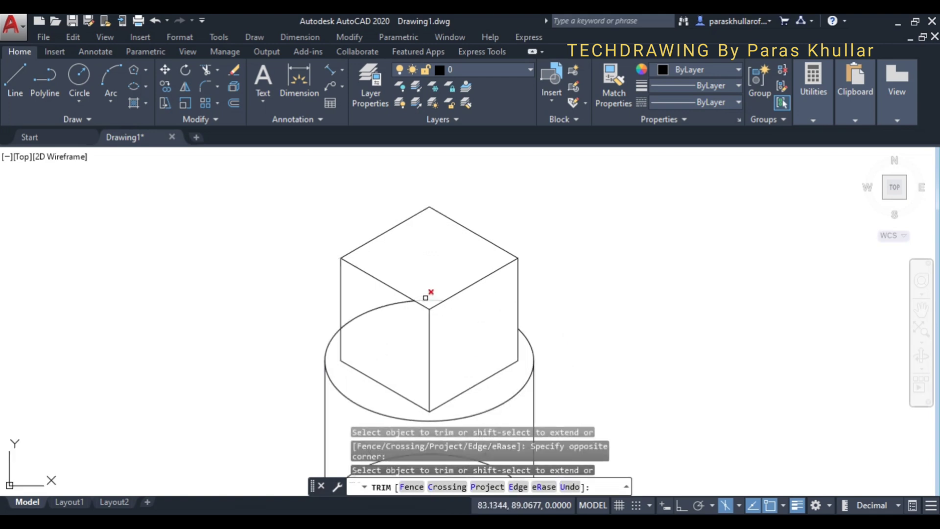
click(426, 295)
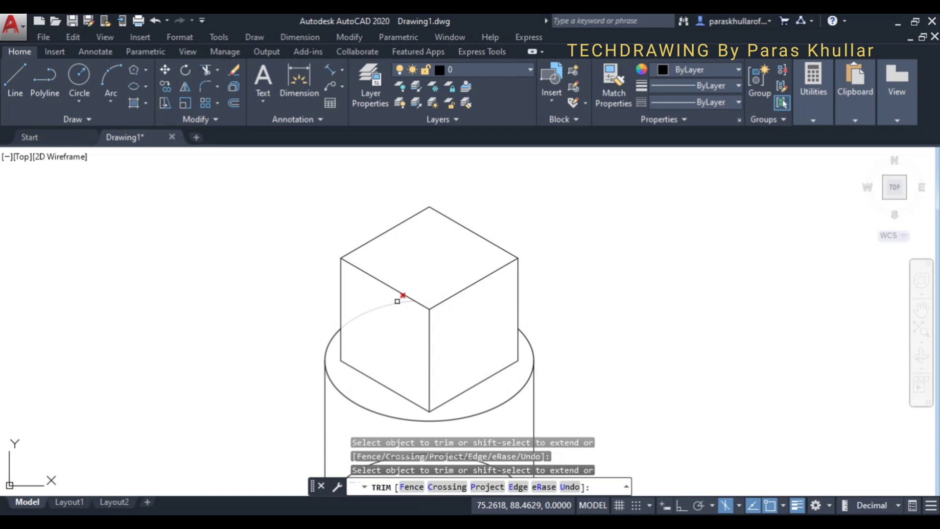
Step: Trim away the hidden rear half of the cylinder's bottom ellipse
middle_drag(448, 347, 506, 245)
click(482, 347)
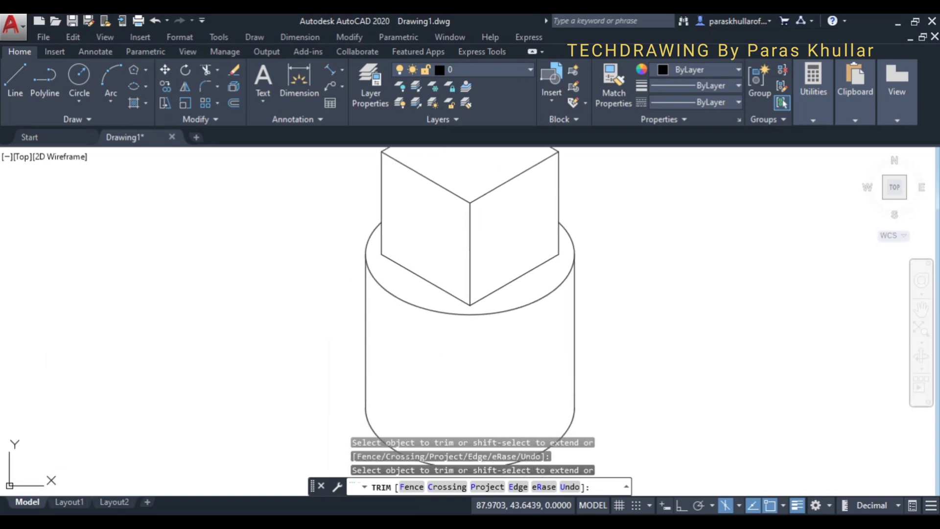
scroll(600, 313, down, 2)
middle_drag(631, 317, 543, 337)
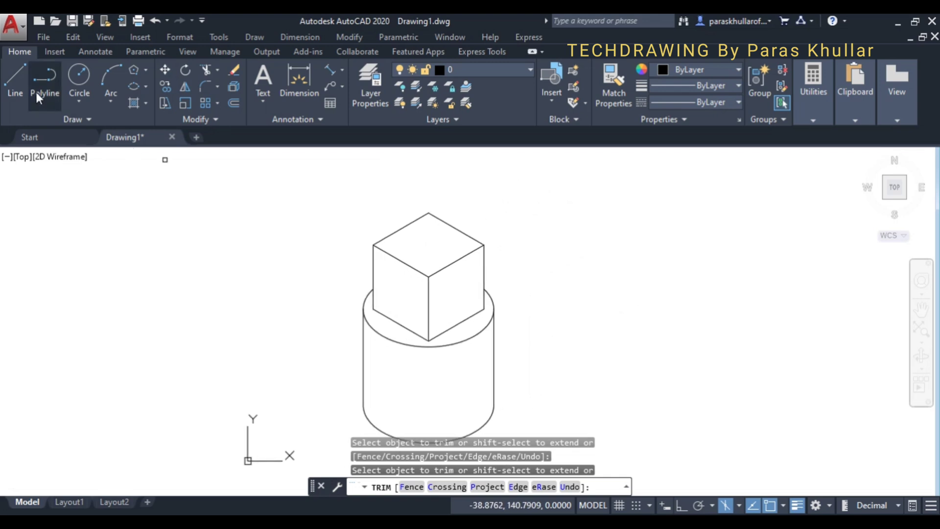
Step: Place a single point at the centre of the cube's top face, aligned with the midpoints of its edges
click(74, 117)
click(79, 135)
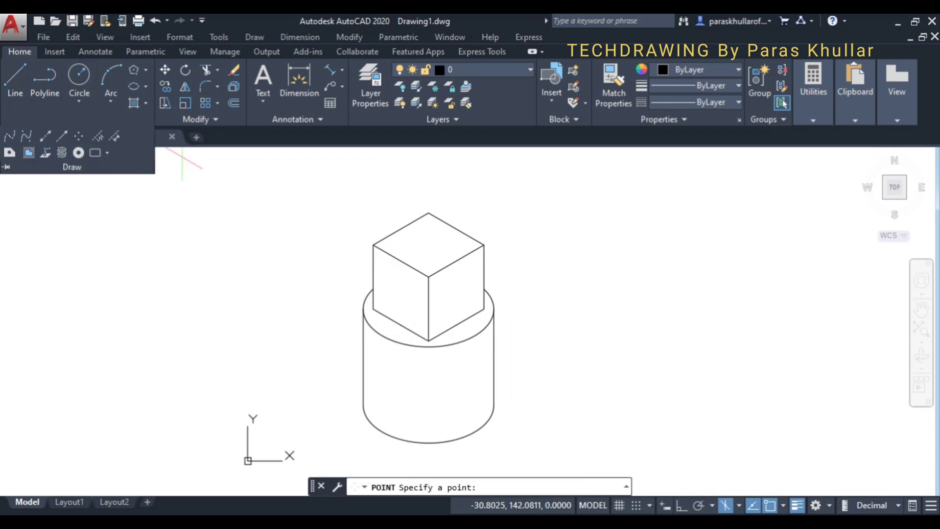
click(401, 228)
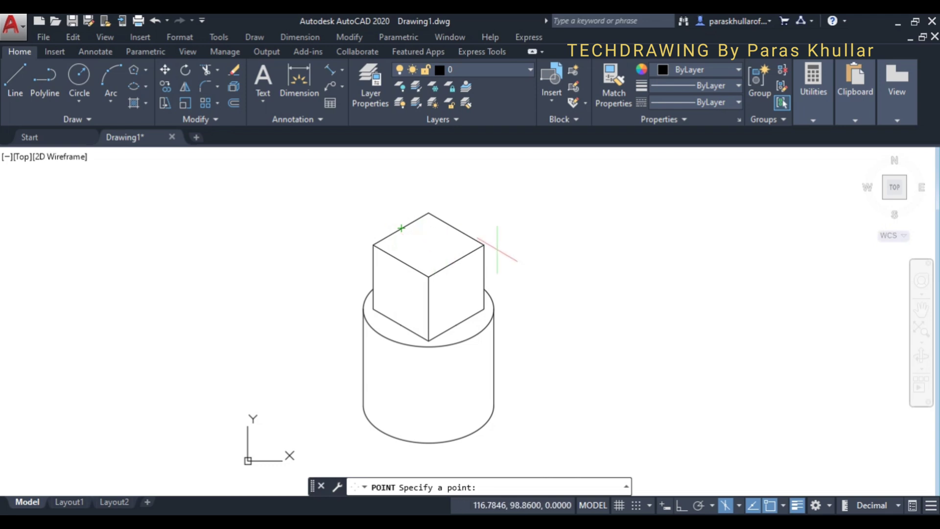
click(456, 260)
click(456, 228)
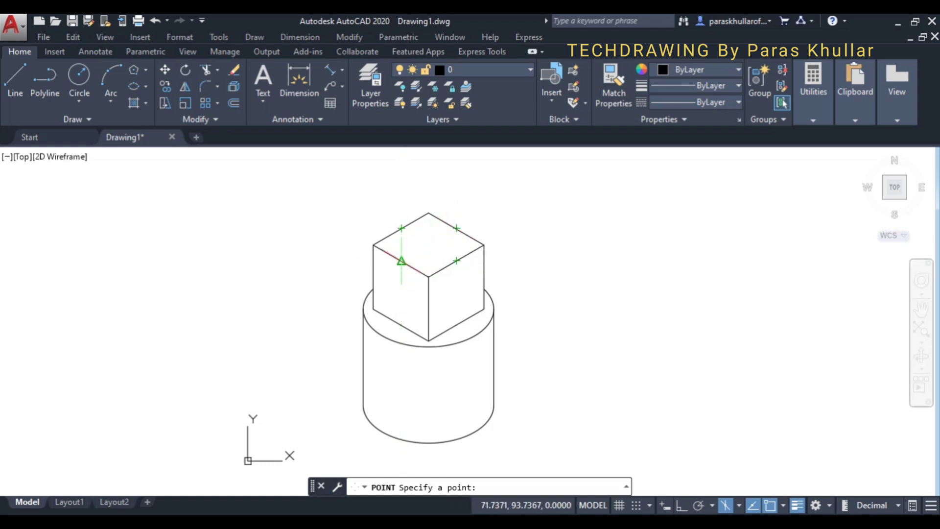
click(401, 260)
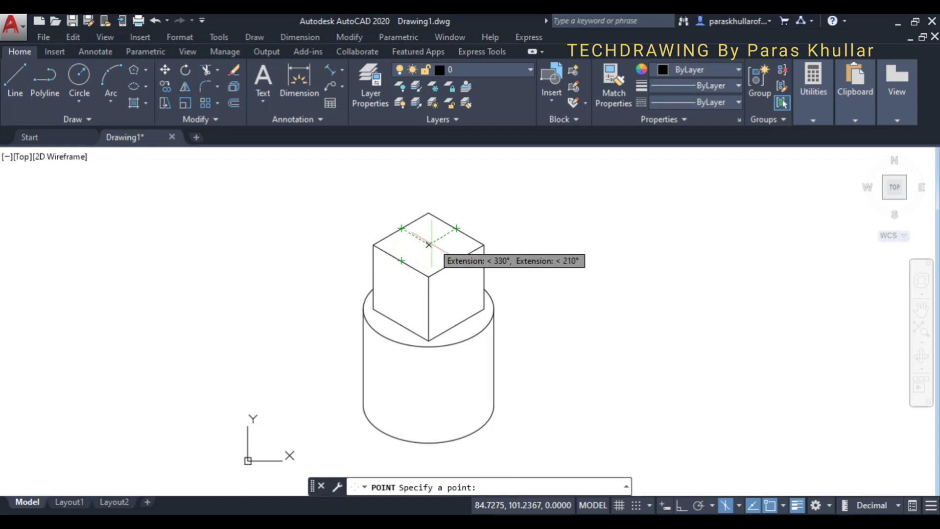
click(429, 244)
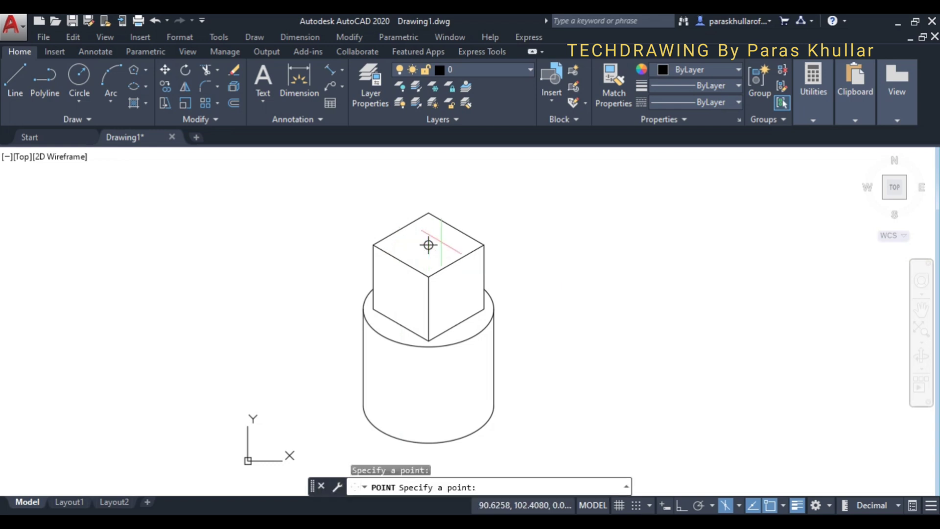
key(Escape)
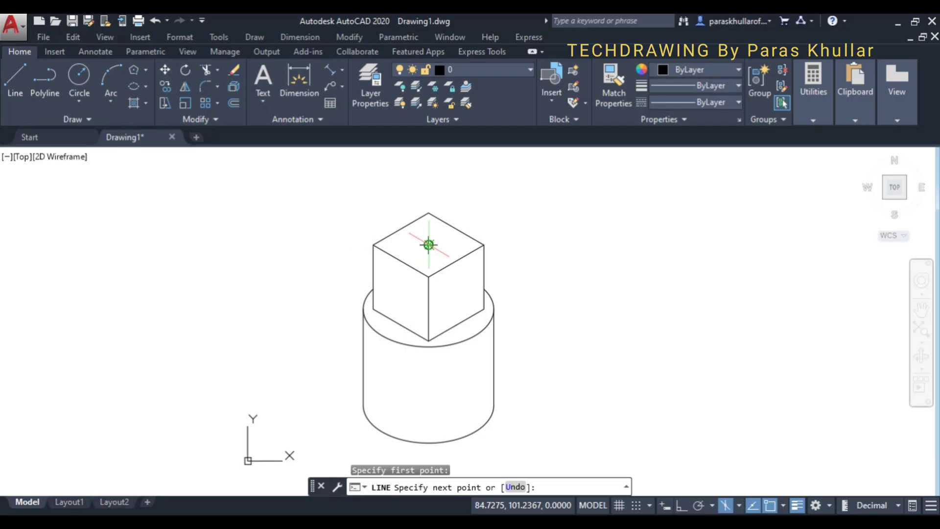
Step: On the top isoplane with Ortho on, draw a 10-unit line from the centre point toward the top face's upper right edge
key(F5)
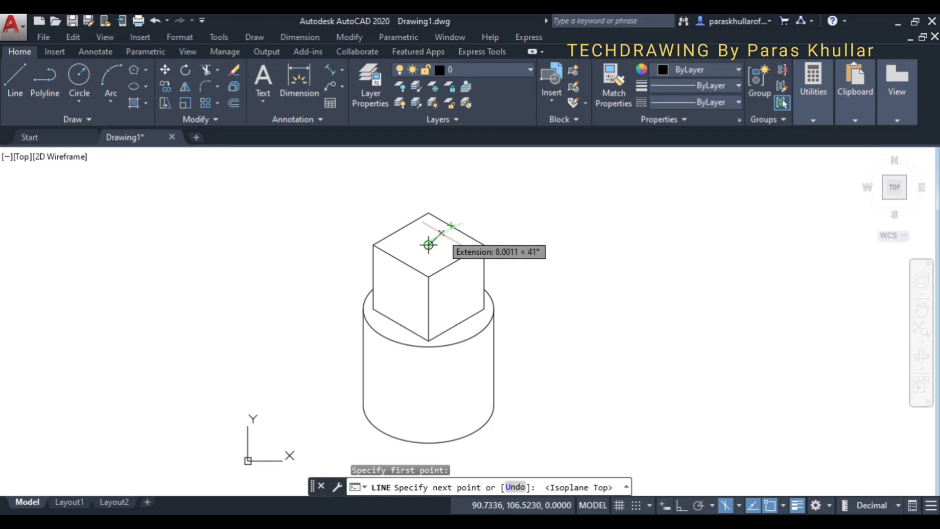
key(F8)
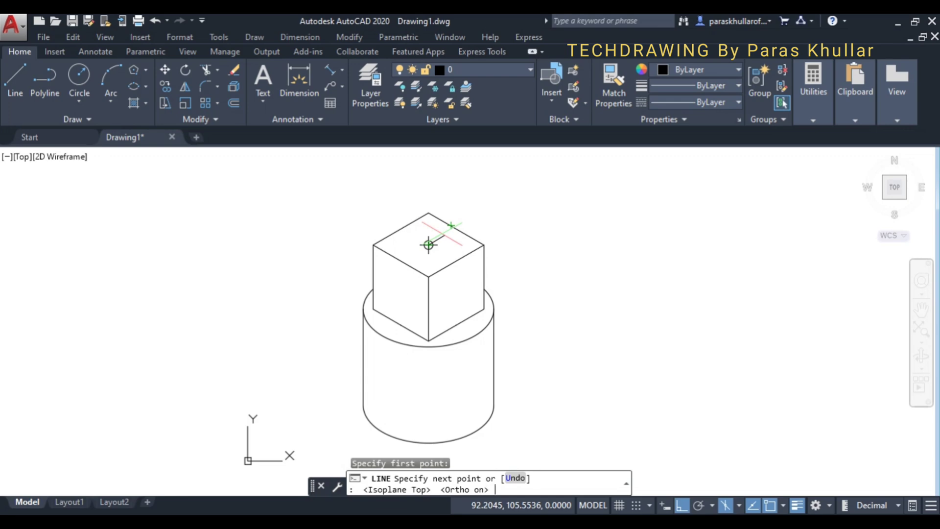
text(10)
key(Return)
right_click(507, 198)
click(527, 211)
Step: Draw a 10-unit line from the centre point toward the top face's lower left edge
right_click(524, 198)
click(540, 207)
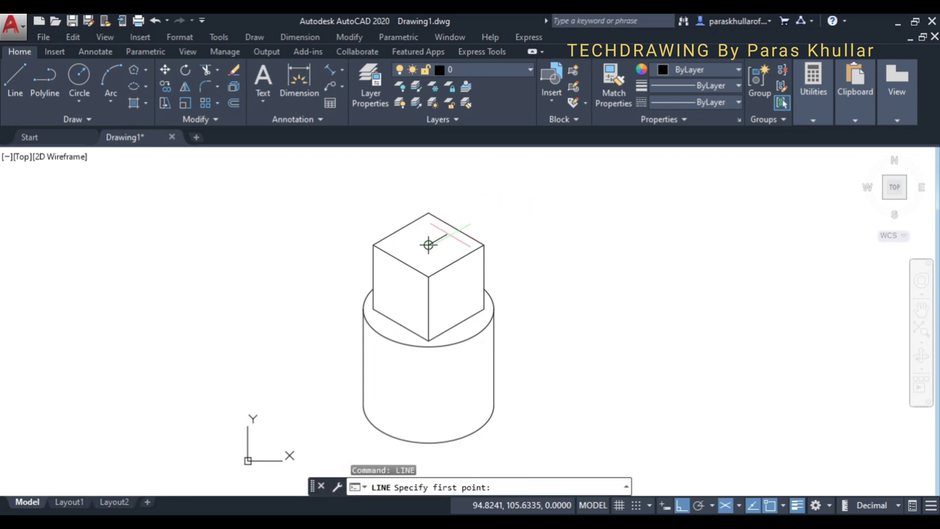
click(429, 245)
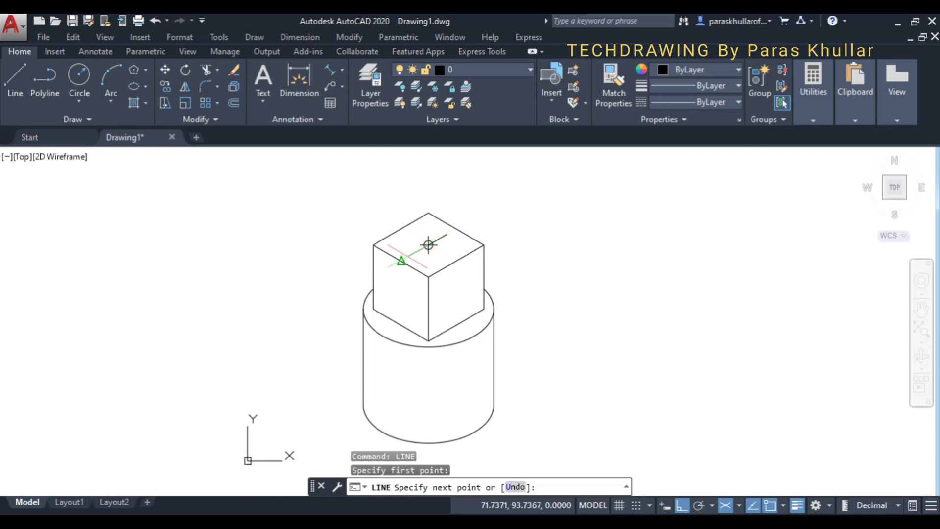
text(10)
key(Return)
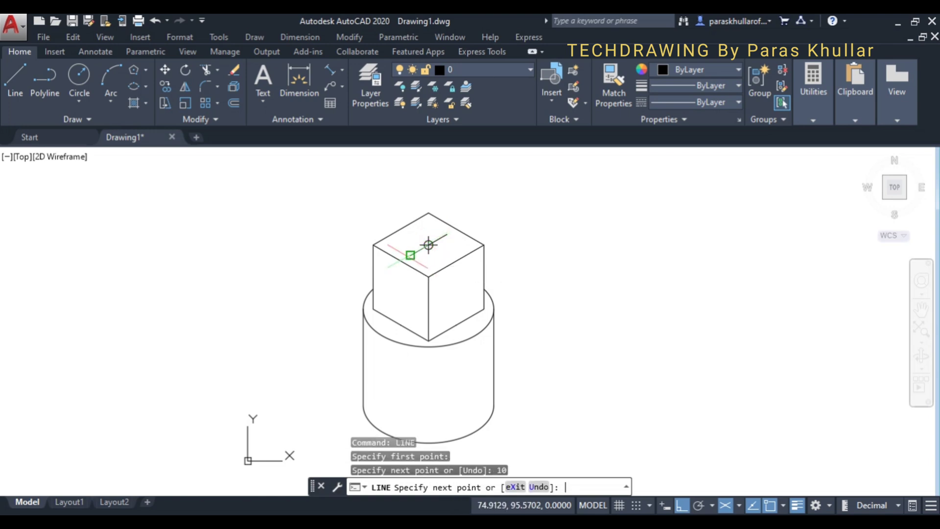
right_click(550, 197)
click(563, 203)
Step: Draw a 10-unit line from the centre point toward the top face's upper left edge
right_click(570, 190)
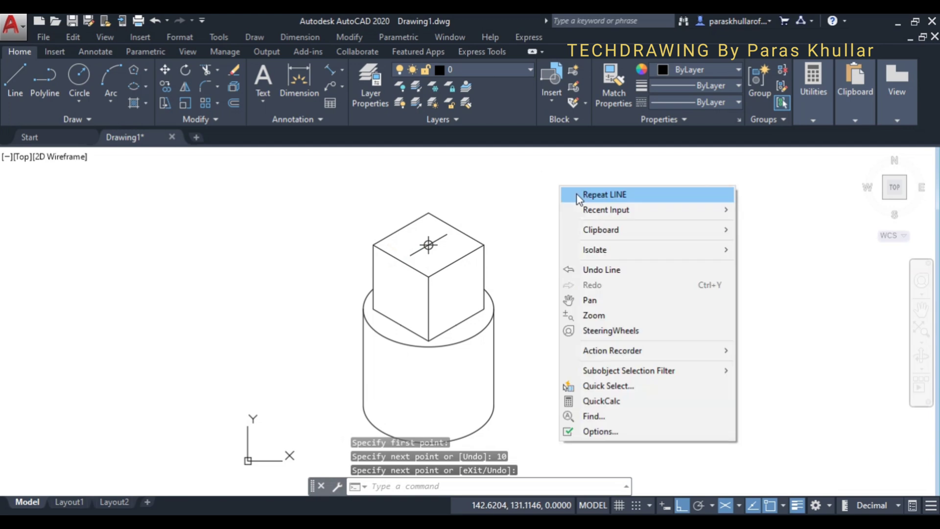
click(583, 193)
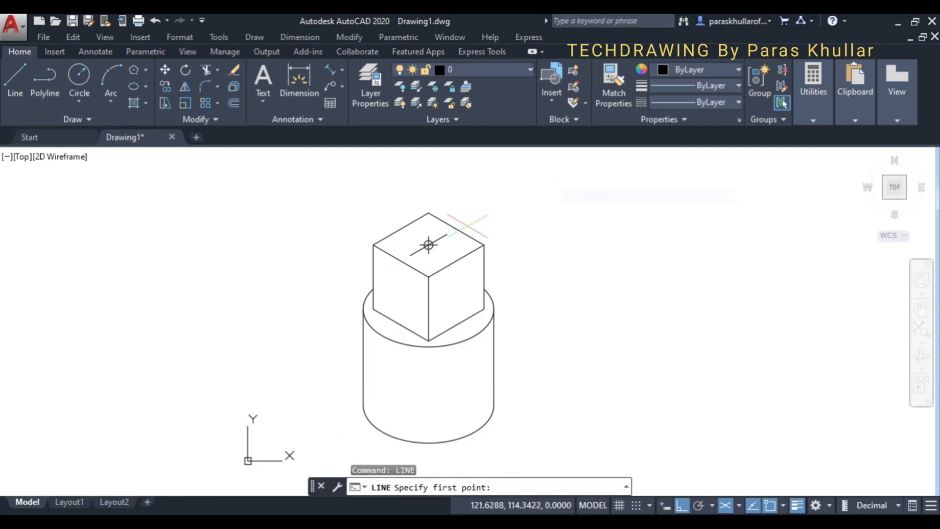
click(428, 245)
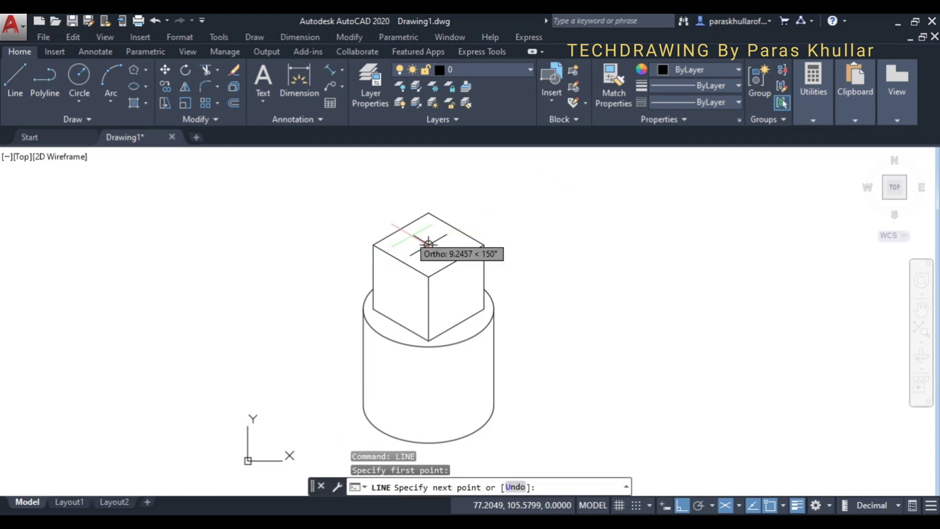
text(10)
key(Return)
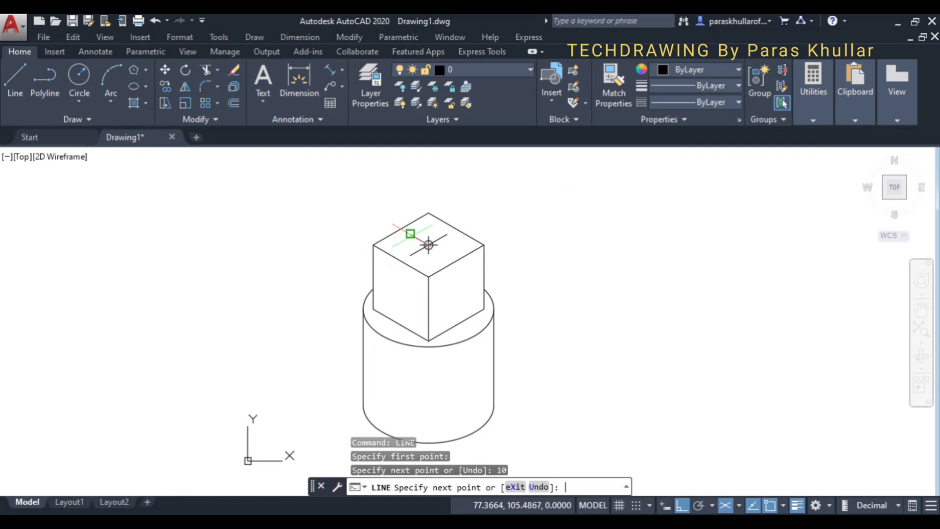
right_click(544, 203)
click(566, 214)
Step: Draw a 10-unit line from the centre point toward the top face's lower right edge
right_click(543, 196)
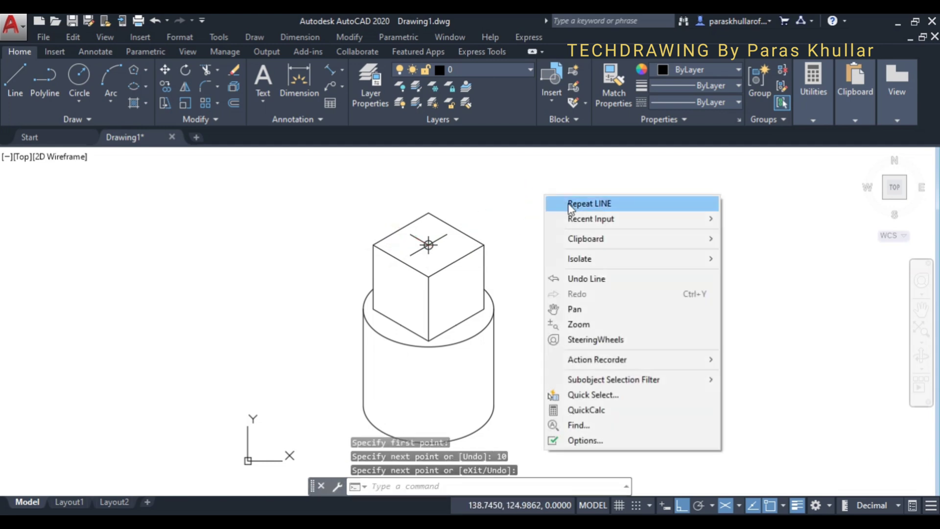
click(569, 203)
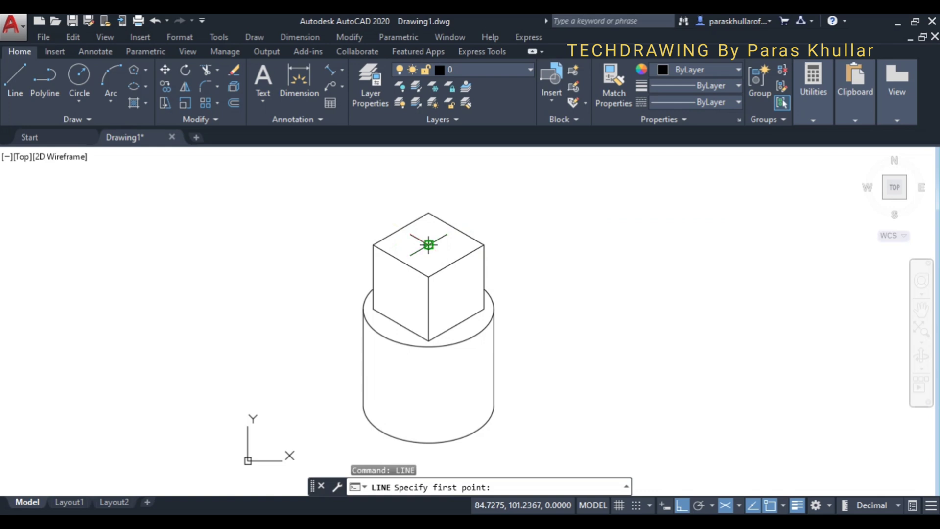
click(428, 244)
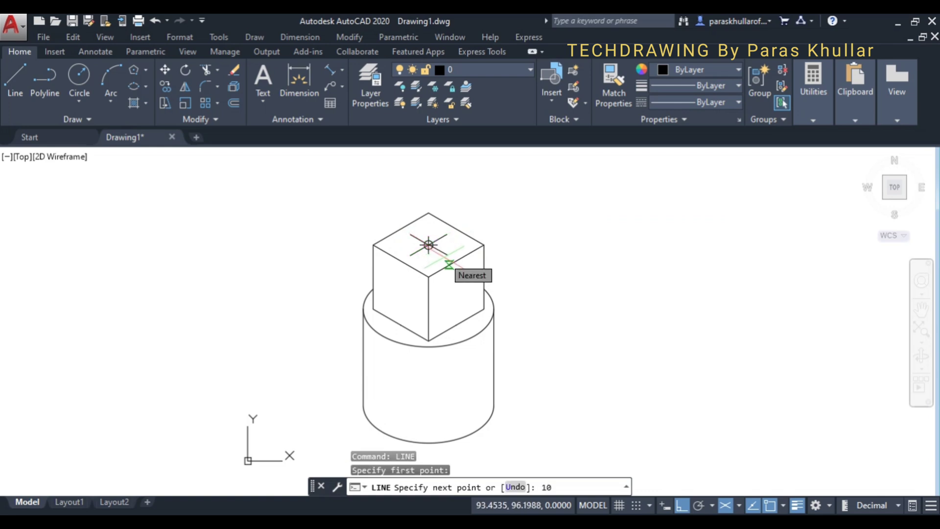
text(10)
key(Return)
right_click(538, 216)
click(571, 225)
Step: Copy the upper-left and lower-right centre lines from the centre point to both outer ends of the crossing lines
scroll(419, 270, up, 2)
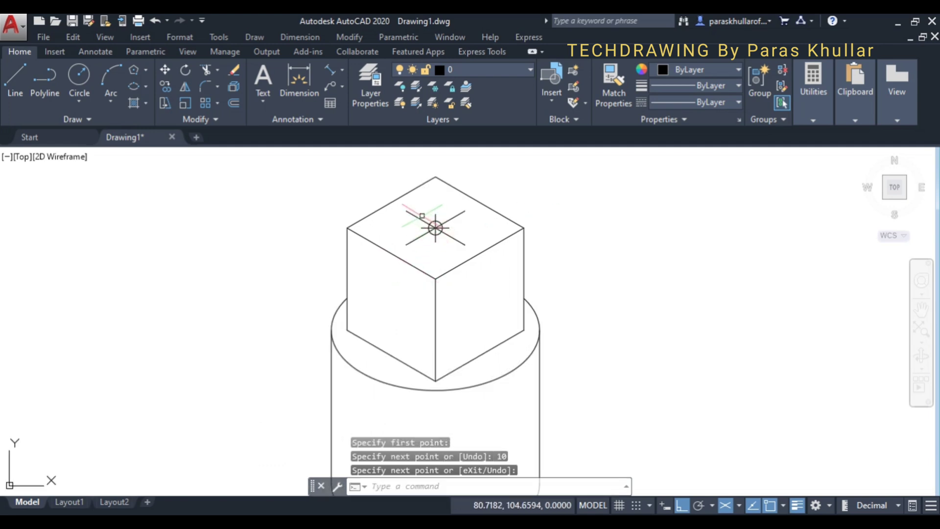
click(422, 216)
click(403, 207)
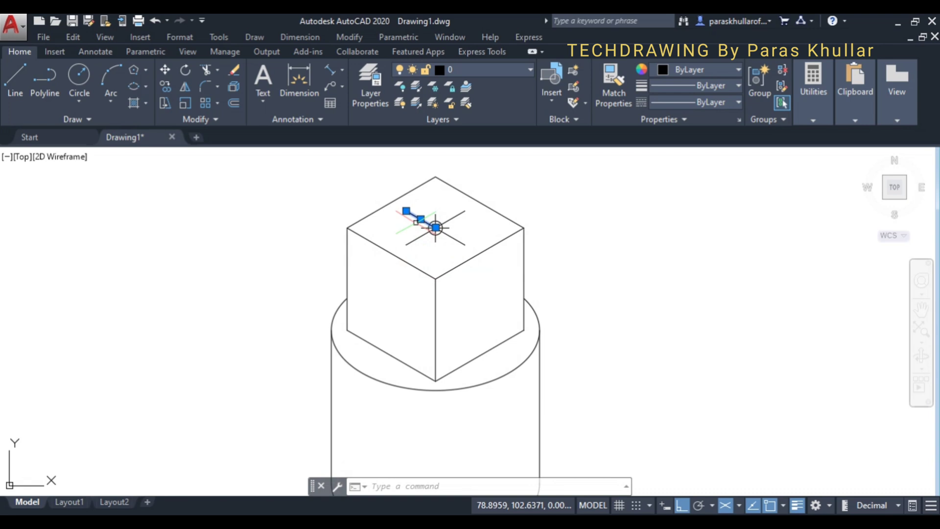
click(448, 237)
click(453, 239)
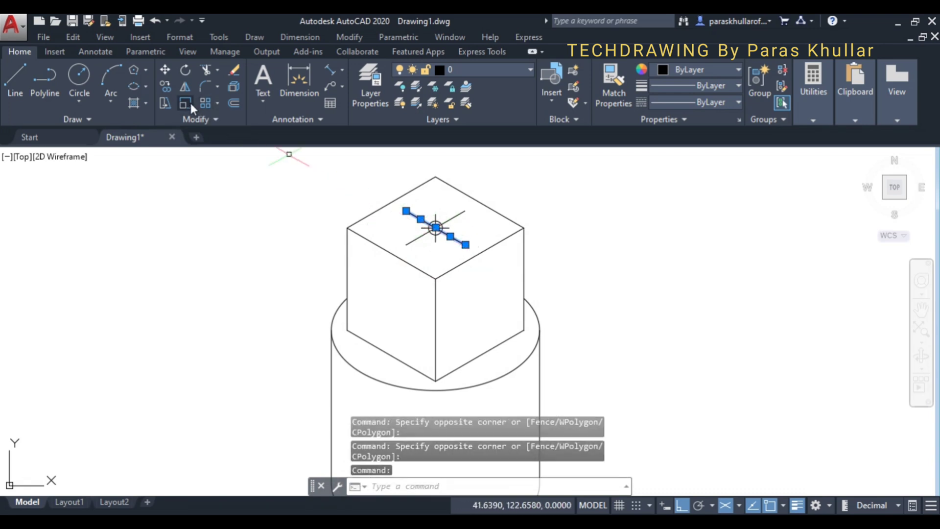
click(165, 86)
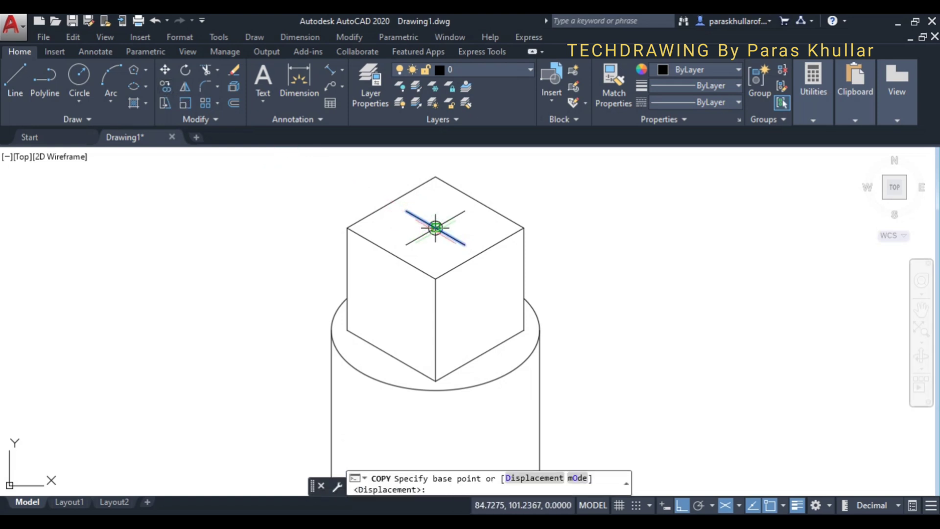
click(436, 227)
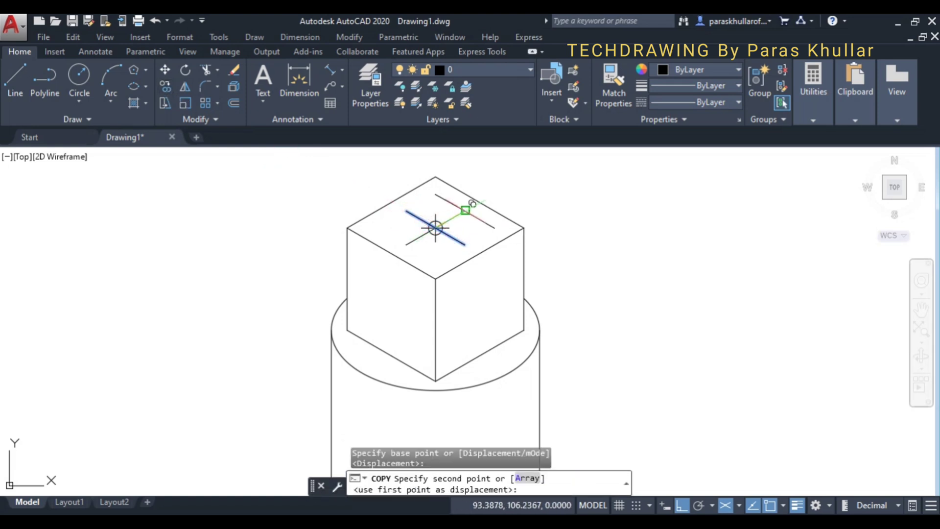
click(472, 204)
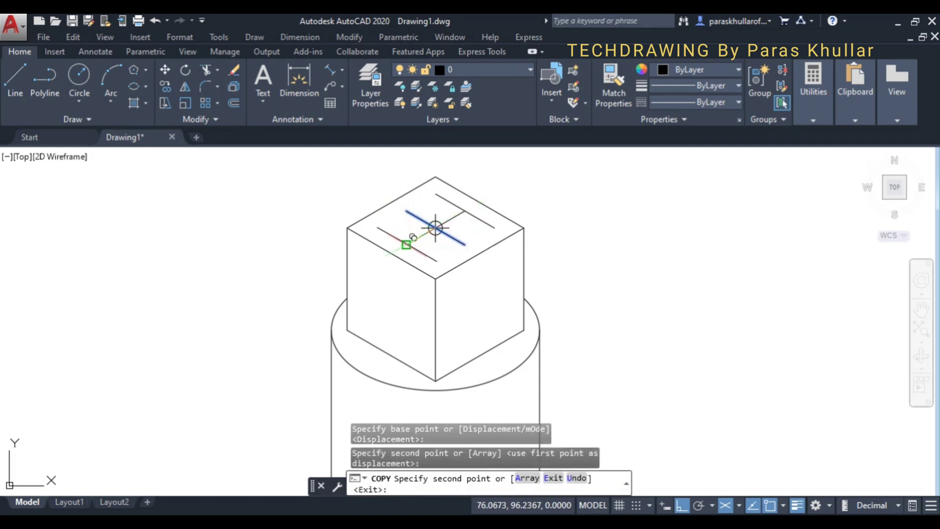
right_click(614, 204)
click(646, 212)
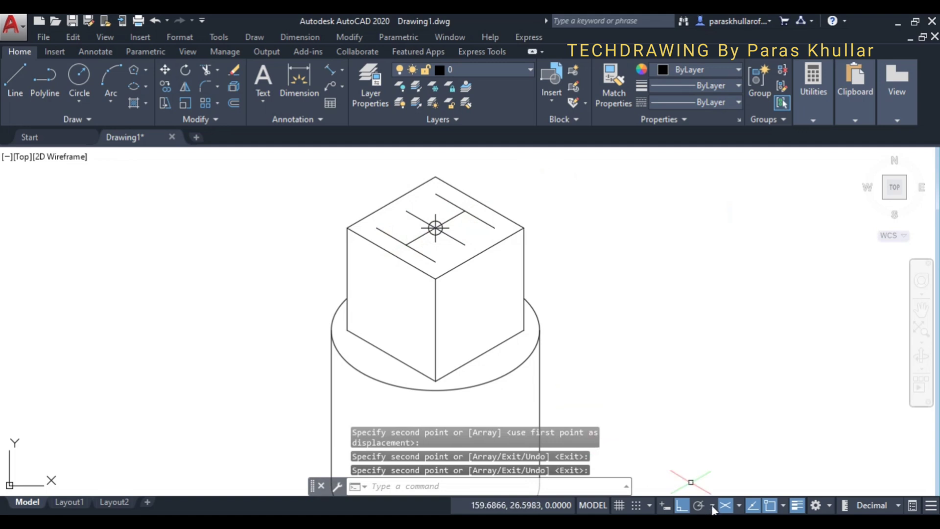
Step: With Ortho off, copy the upper-right and lower-left centre lines to both outer ends of the crossing lines, closing the inner square
click(682, 505)
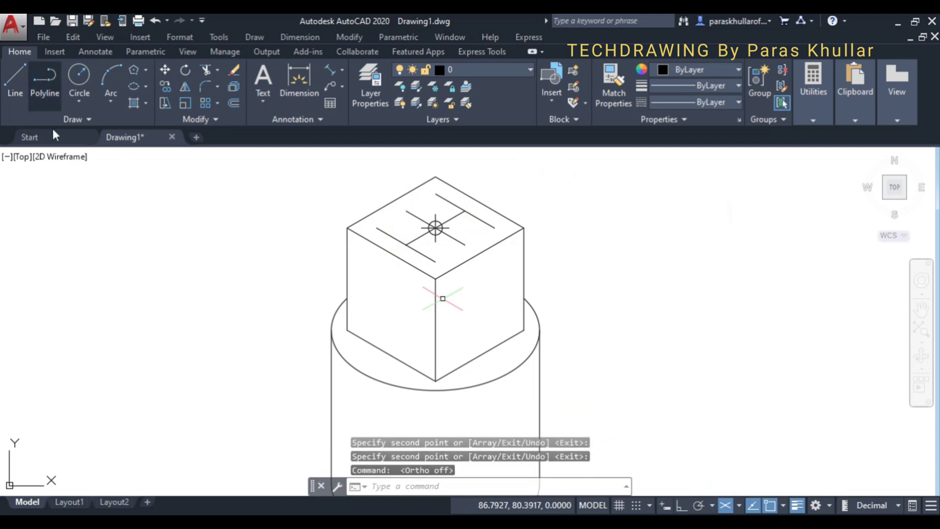
click(435, 228)
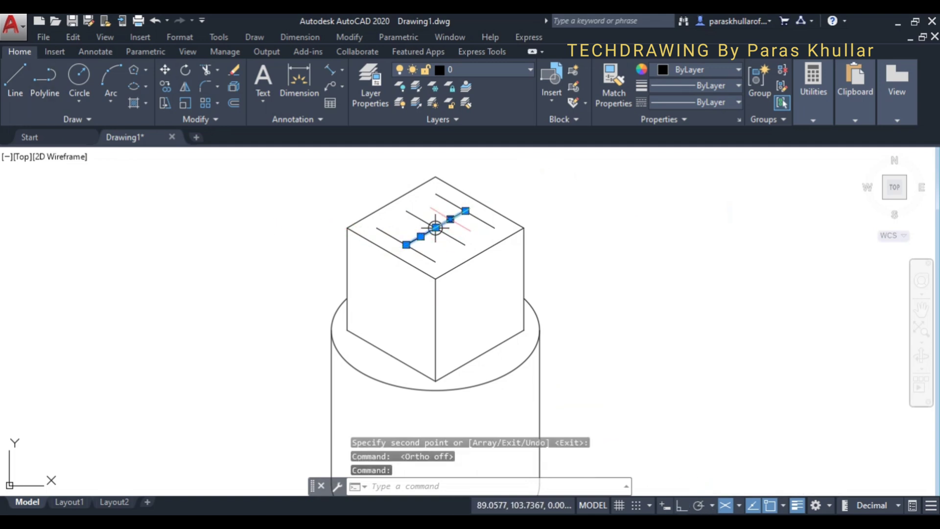
click(165, 87)
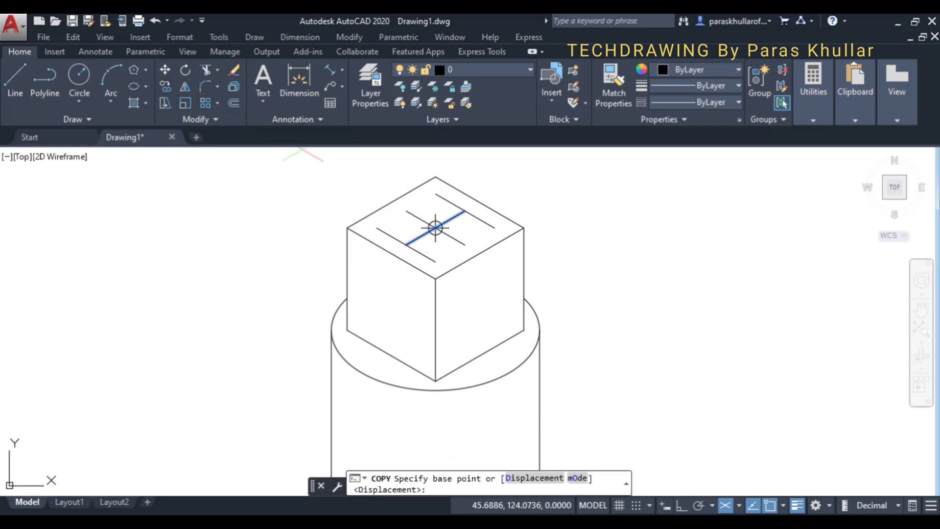
click(435, 227)
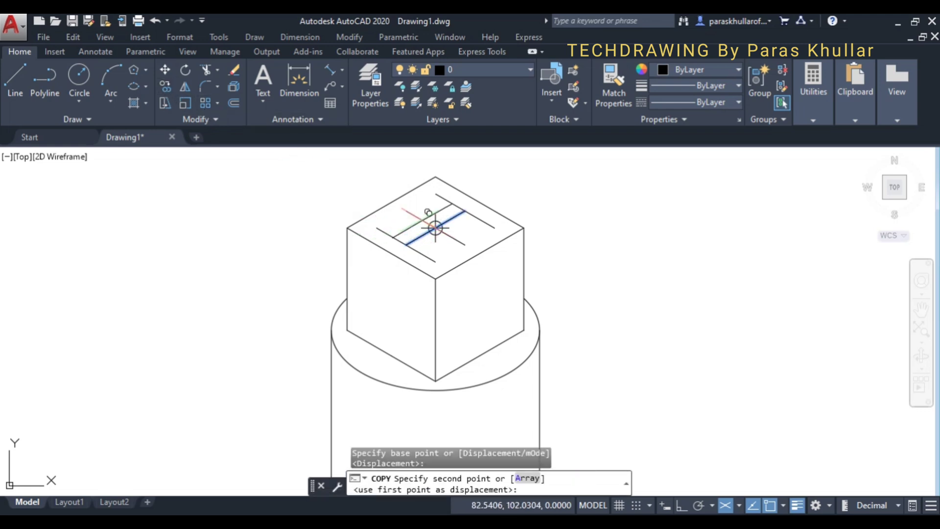
click(413, 204)
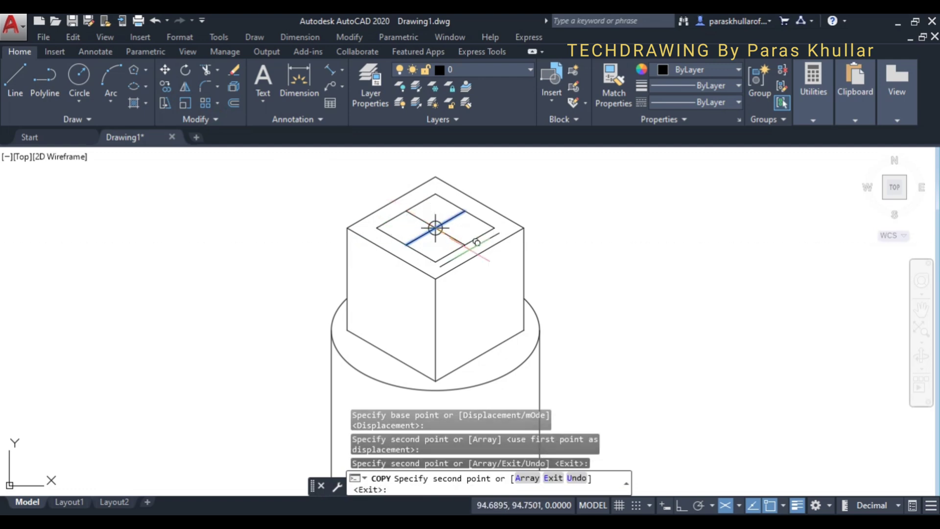
key(Escape)
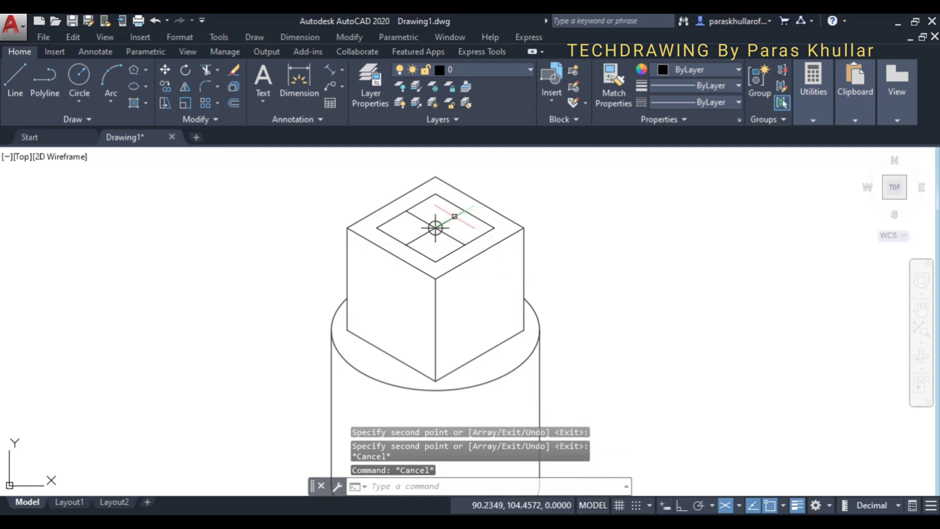
Step: Delete the four construction lines radiating from the centre point inside the inner square
click(452, 219)
click(419, 218)
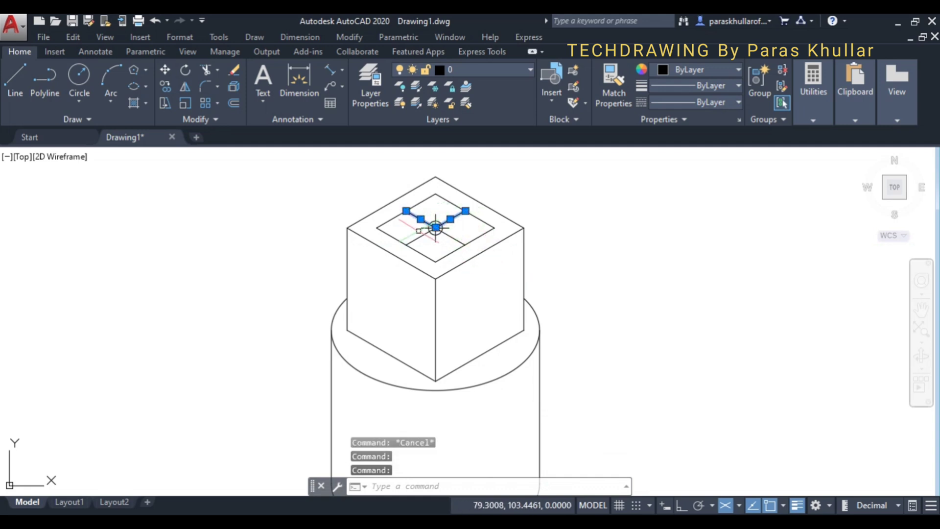
click(425, 234)
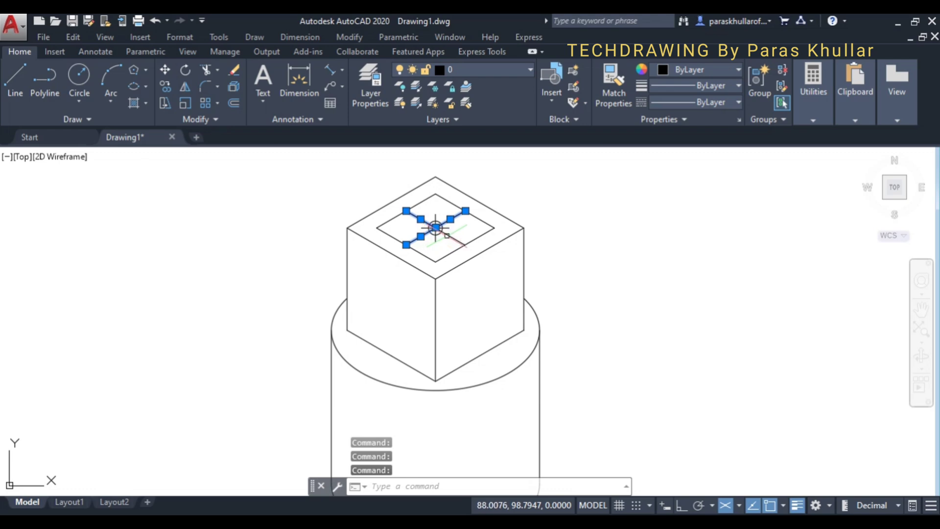
key(Delete)
Step: Draw a 45-unit vertical line upward from the centre point of the top face, using Ortho on the right isoplane
scroll(499, 255, down, 2)
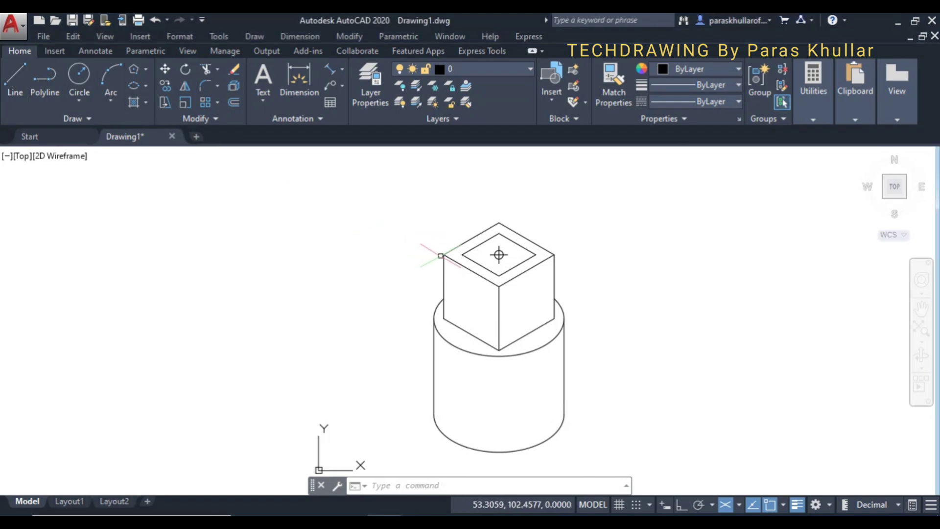
click(21, 79)
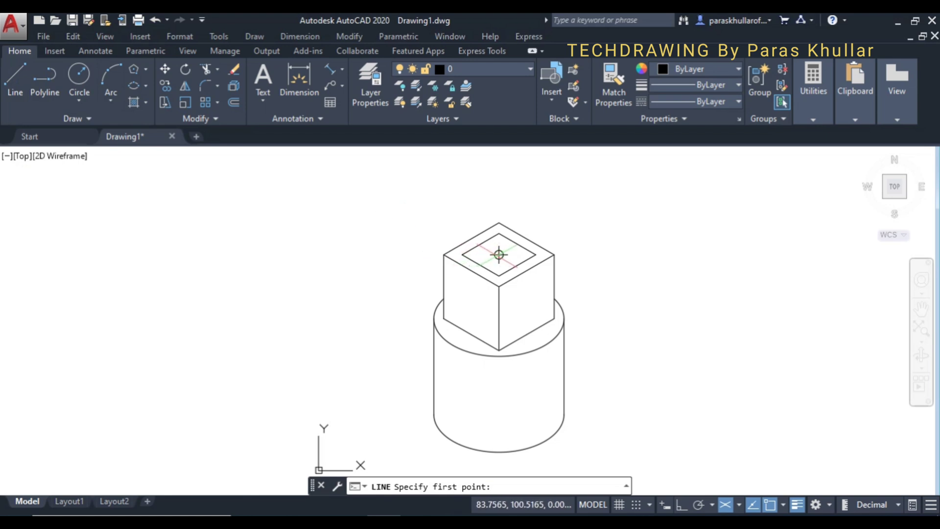
click(499, 255)
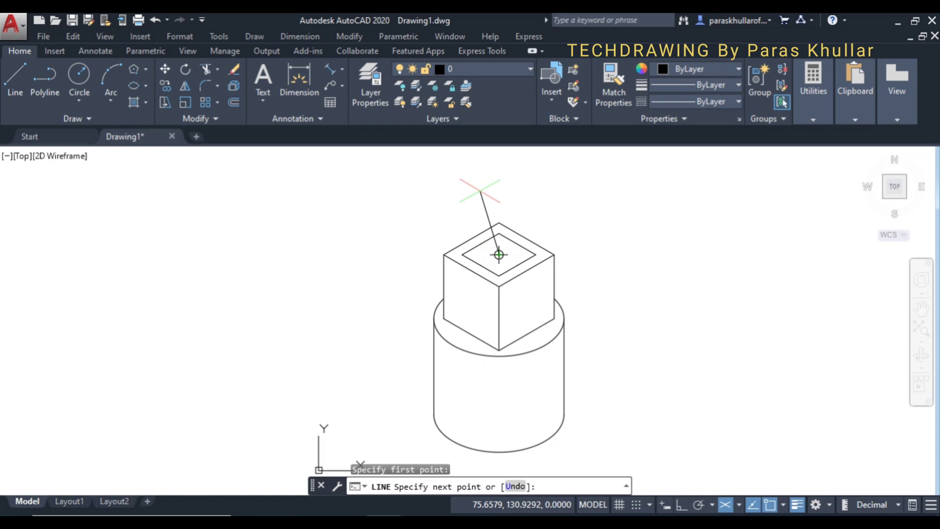
key(F8)
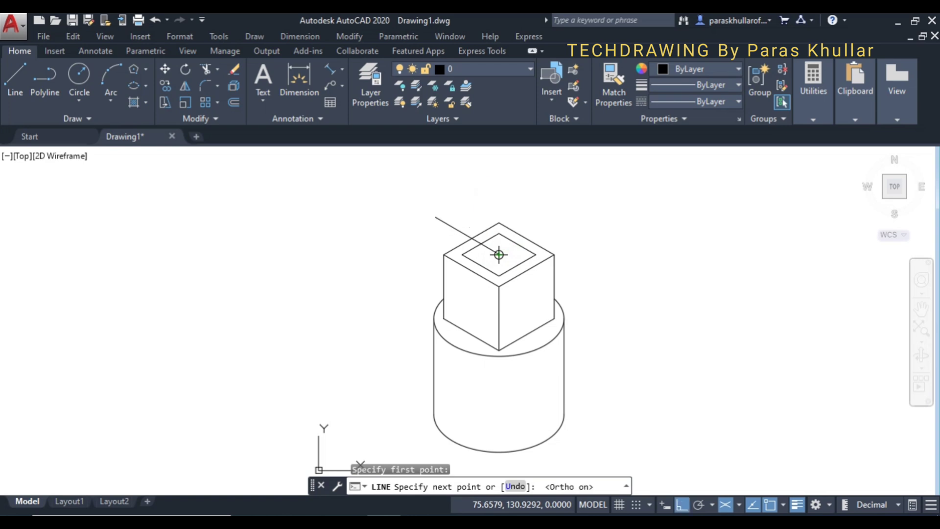
key(F5)
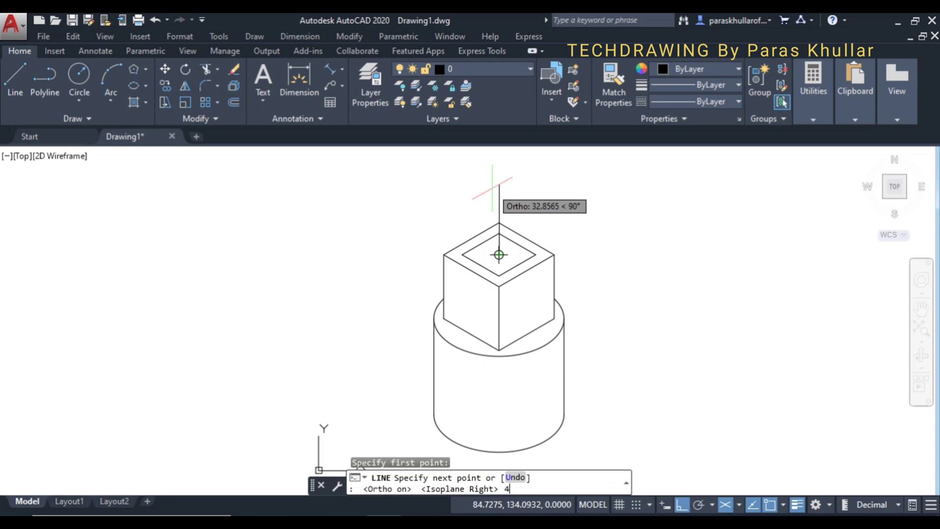
key(Return)
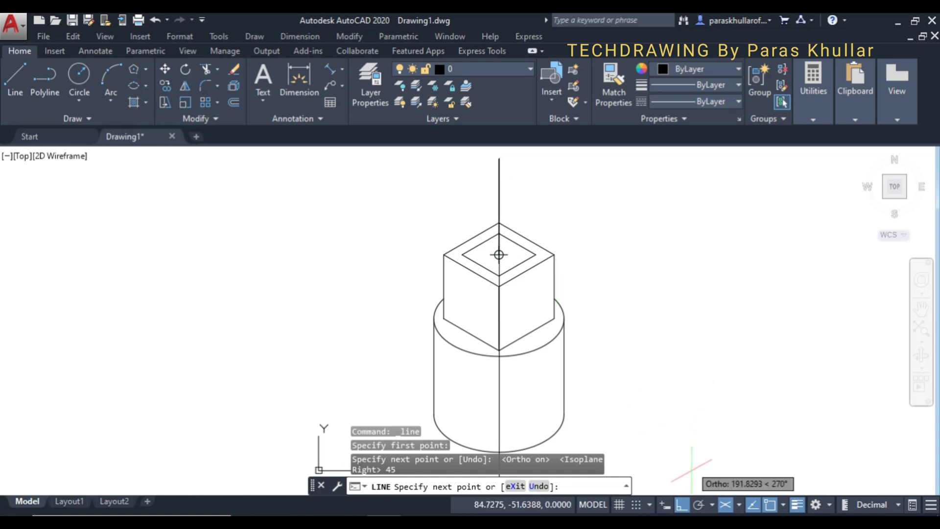
Step: With Ortho off, continue the line from the apex to the inner square's right corner, then delete the vertical axis line
click(680, 507)
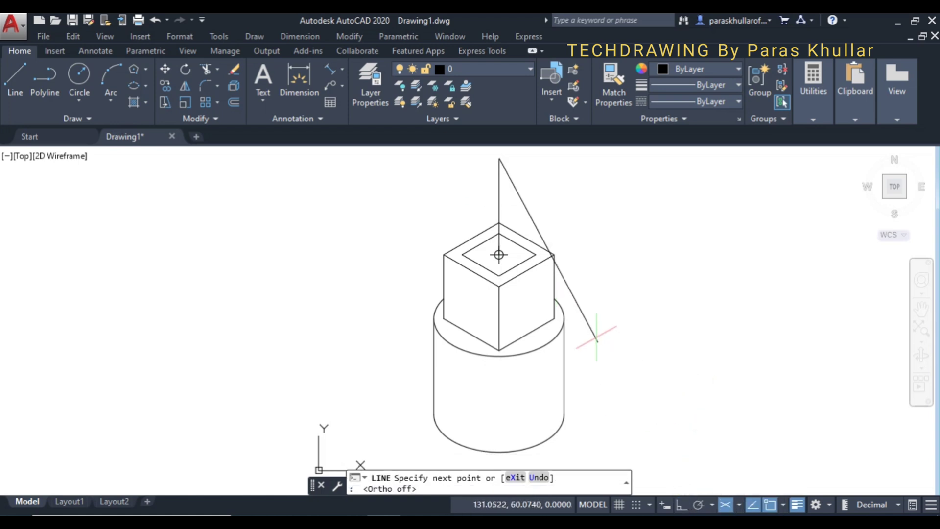
click(536, 254)
right_click(623, 209)
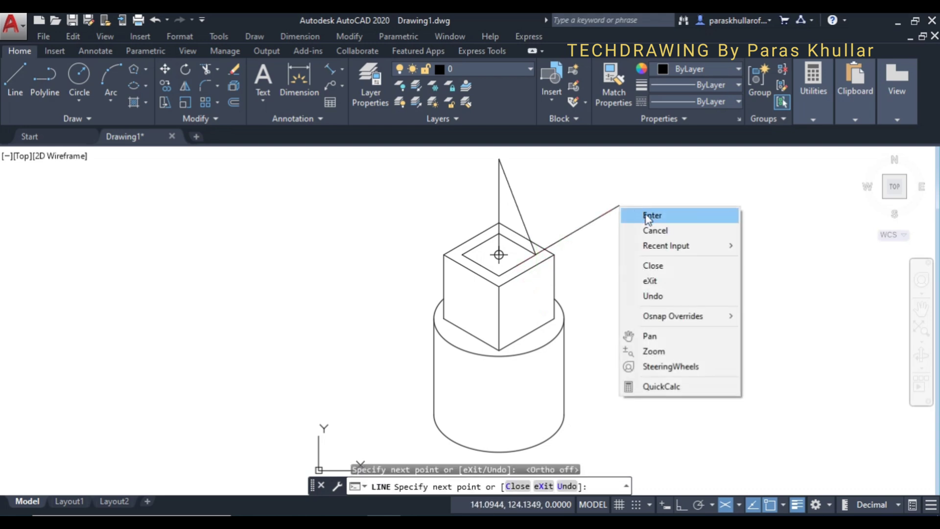
click(645, 214)
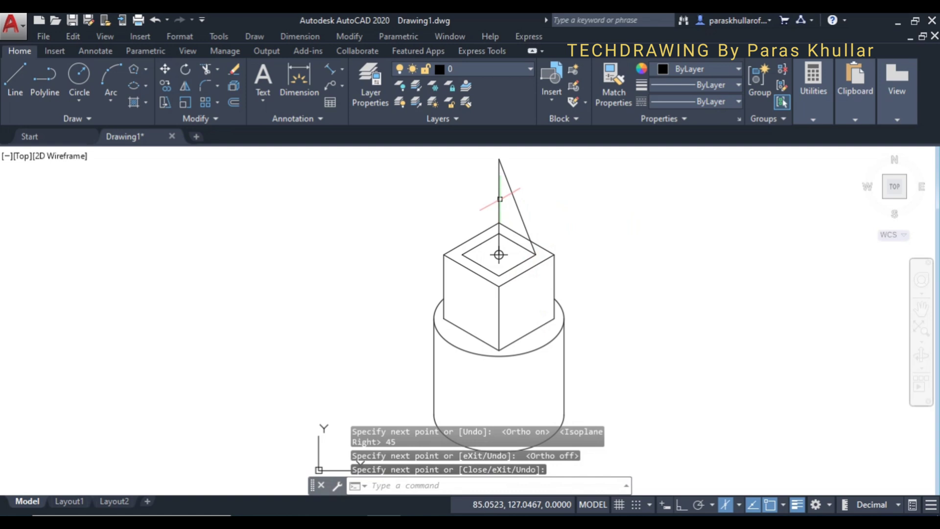
click(499, 199)
key(Delete)
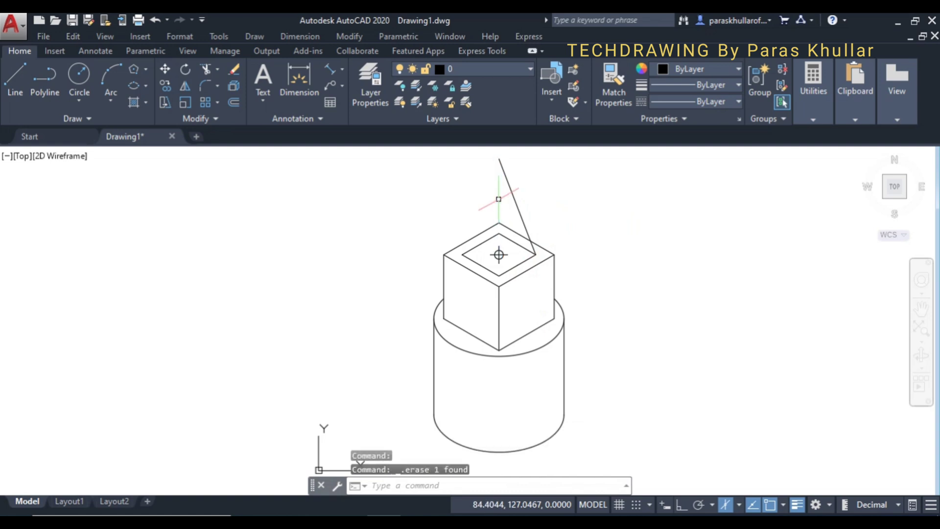
Step: Draw the other two visible pyramid edges from the inner square's left corner to the apex and down to its front corner
click(11, 69)
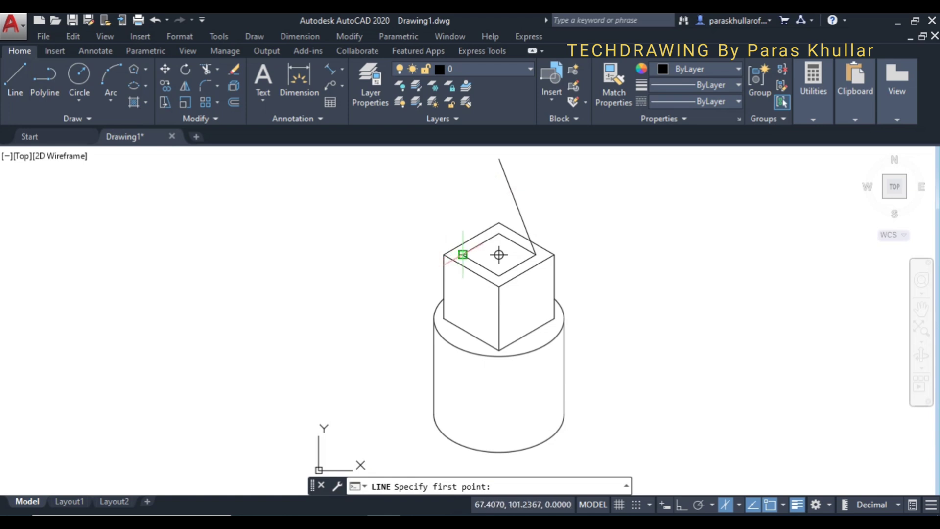
click(462, 255)
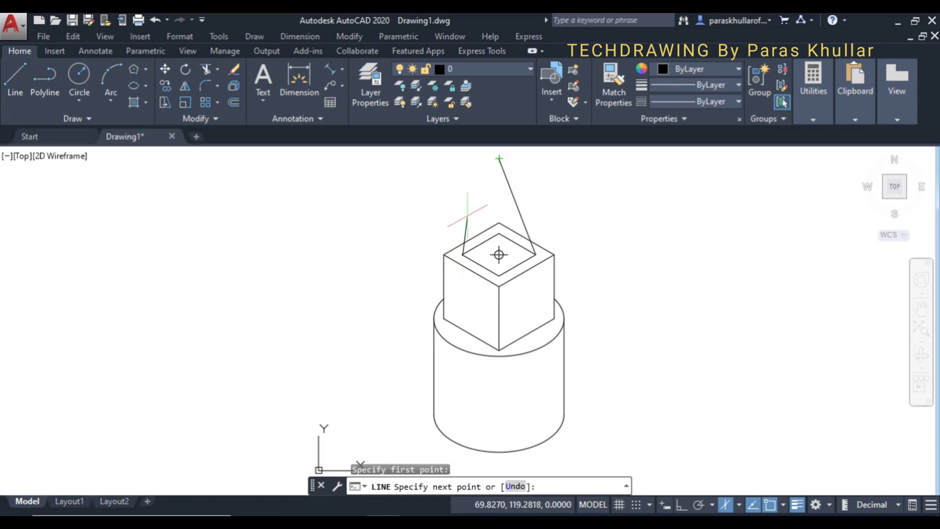
scroll(499, 255, up, 4)
scroll(545, 313, down, 4)
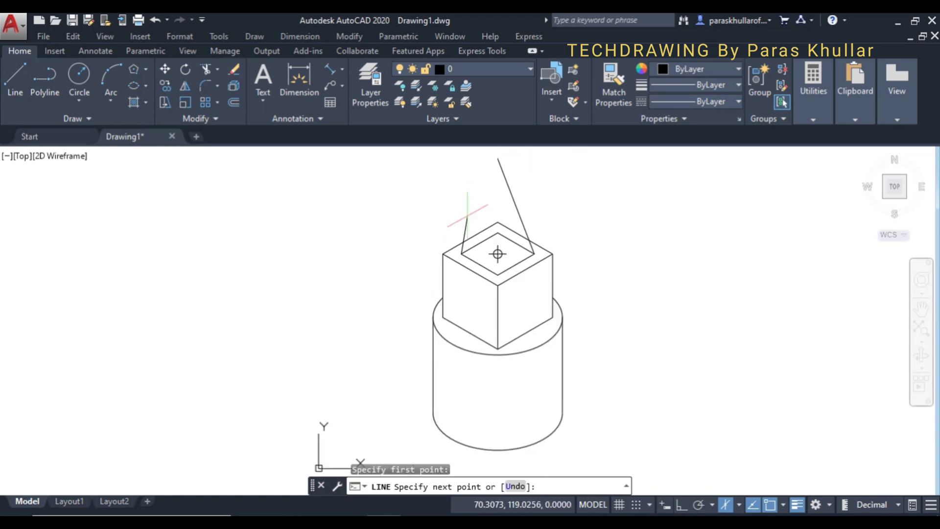
click(498, 158)
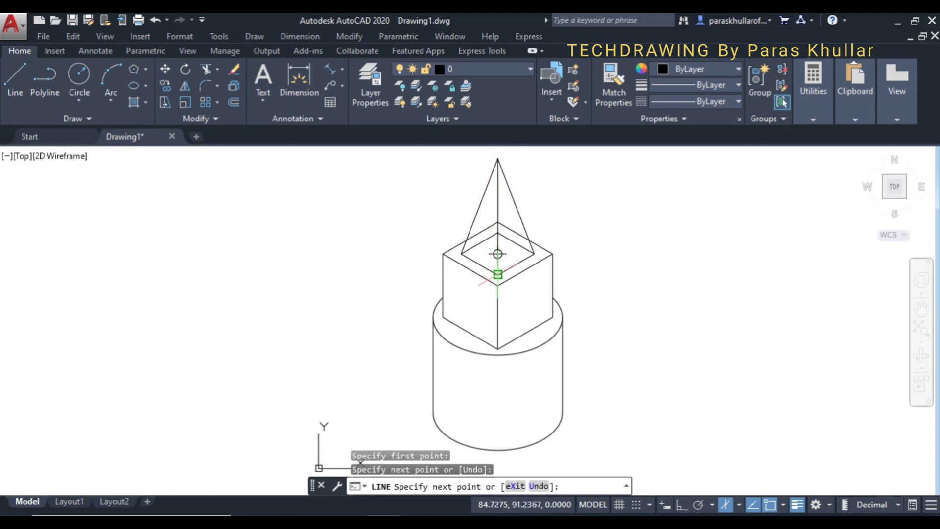
click(498, 273)
right_click(580, 188)
click(595, 194)
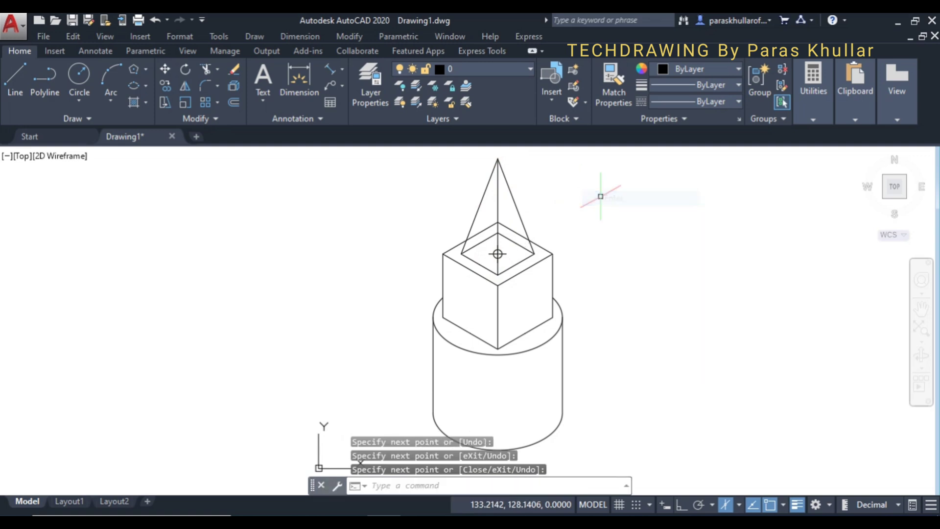
Step: Delete the two rear edges of the inner square hidden behind the pyramid
scroll(497, 254, up, 2)
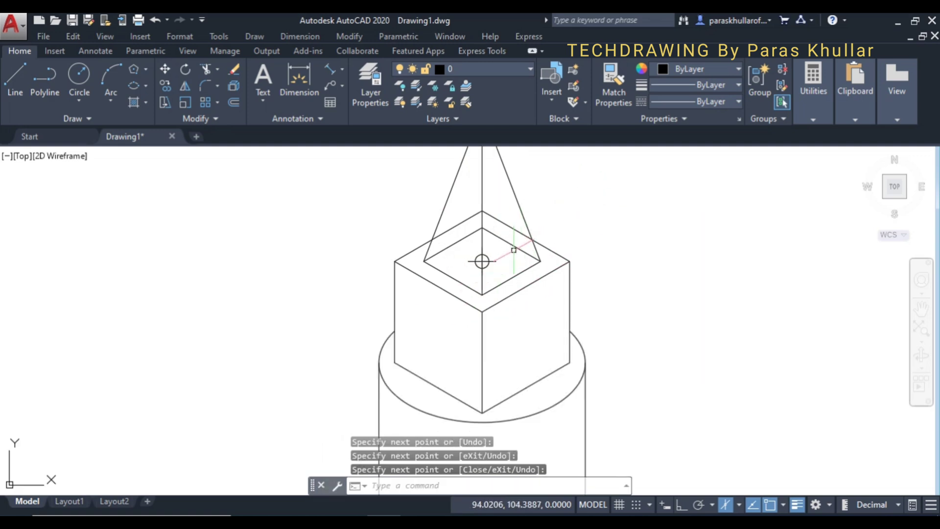
scroll(482, 261, up, 2)
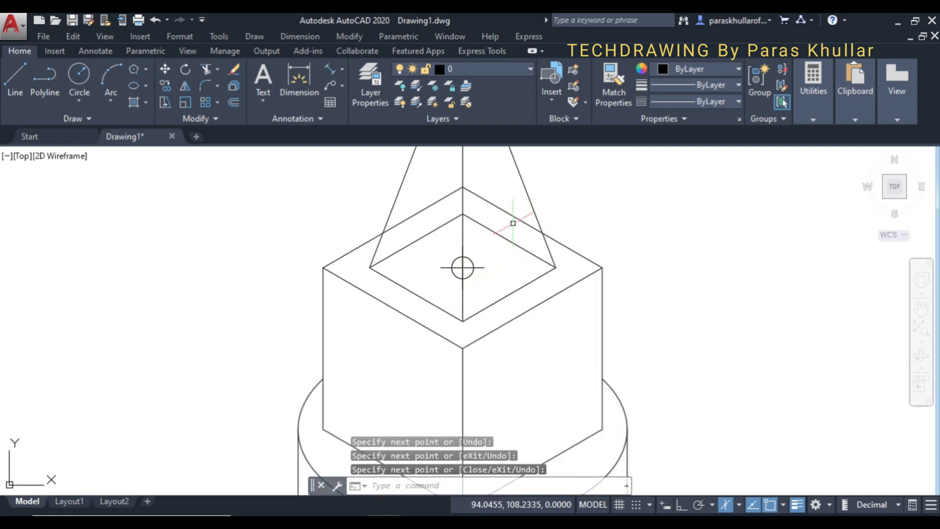
click(516, 258)
click(496, 227)
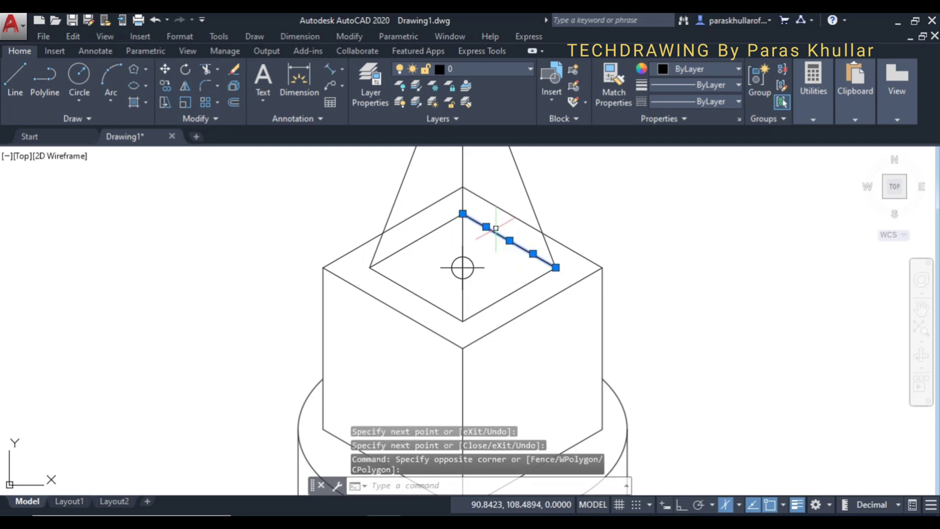
key(Delete)
click(442, 243)
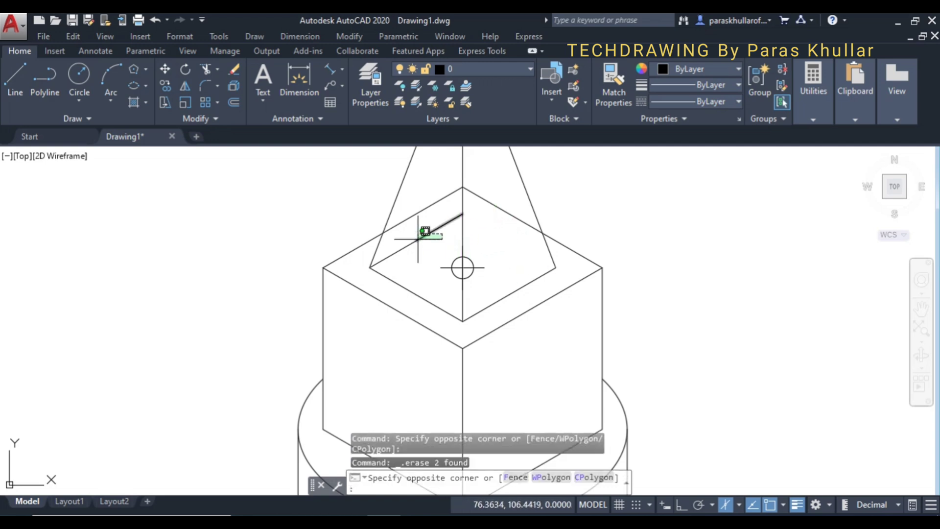
click(394, 237)
key(Delete)
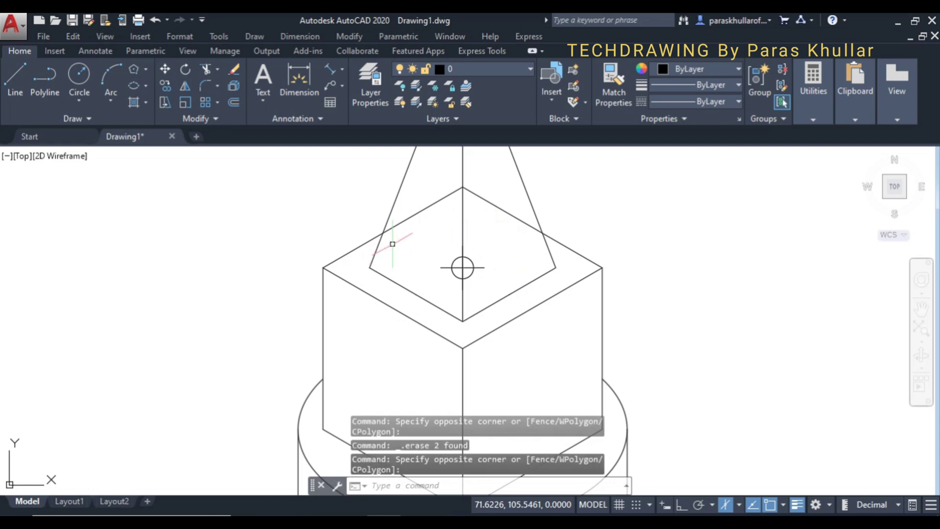
Step: Trim away the portions of the cube's two rear top edges that run behind the pyramid
text(tr)
key(Return)
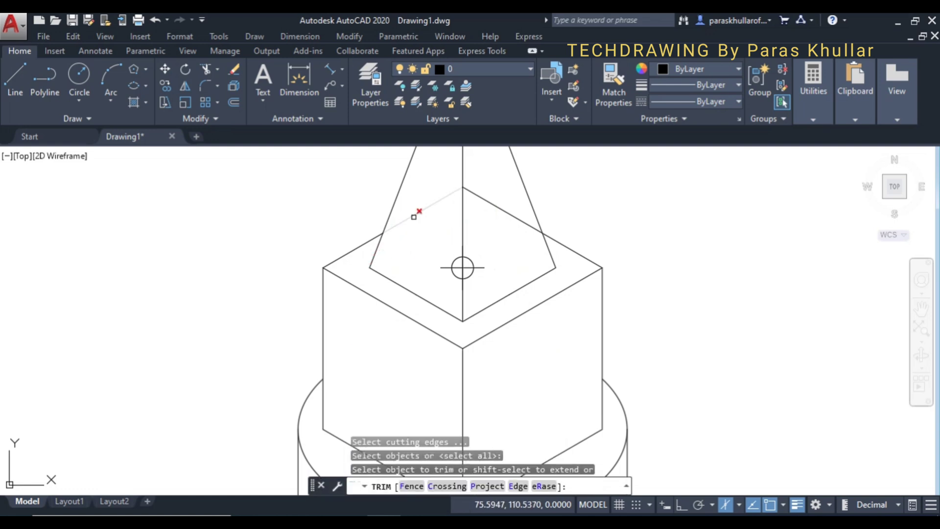
click(414, 217)
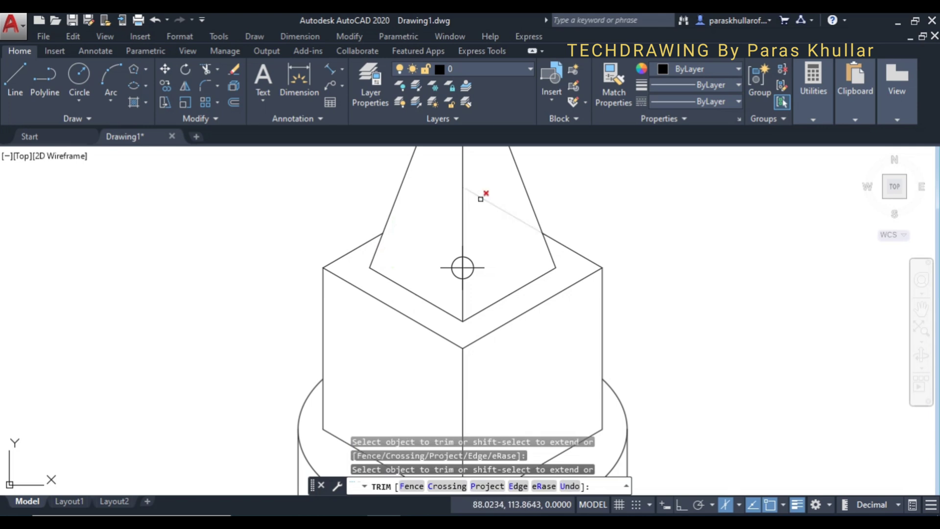
scroll(575, 241, down, 2)
scroll(575, 240, down, 2)
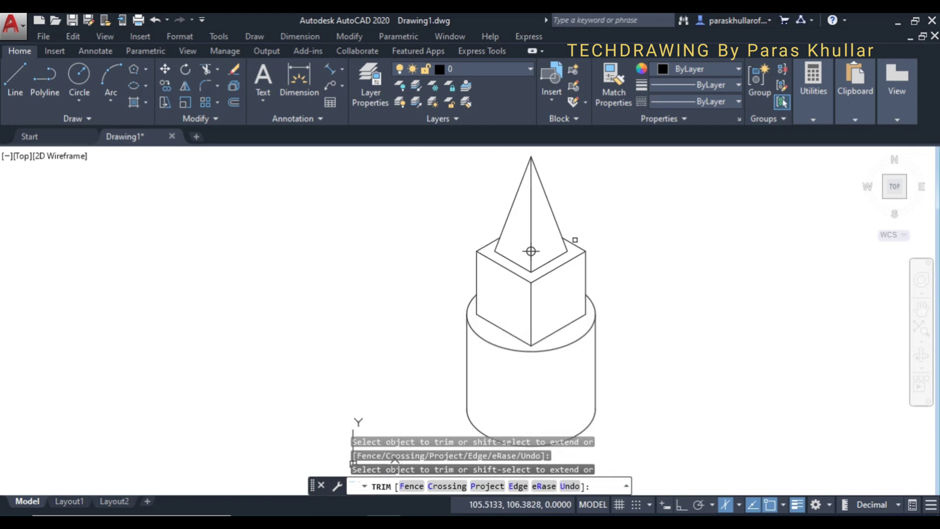
click(567, 237)
key(Escape)
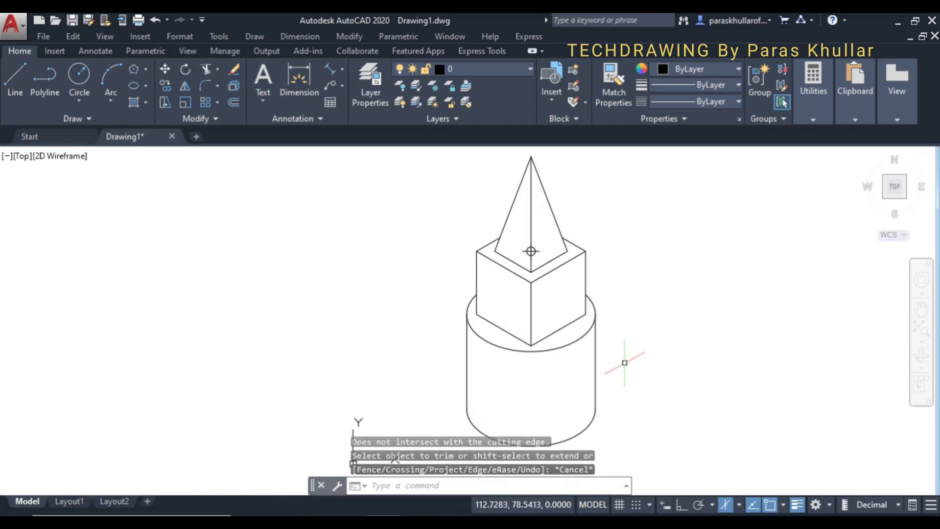
Step: Set the lineweight of the whole cylinder, cube and pyramid figure to 0.60 mm
scroll(630, 371, down, 2)
click(655, 411)
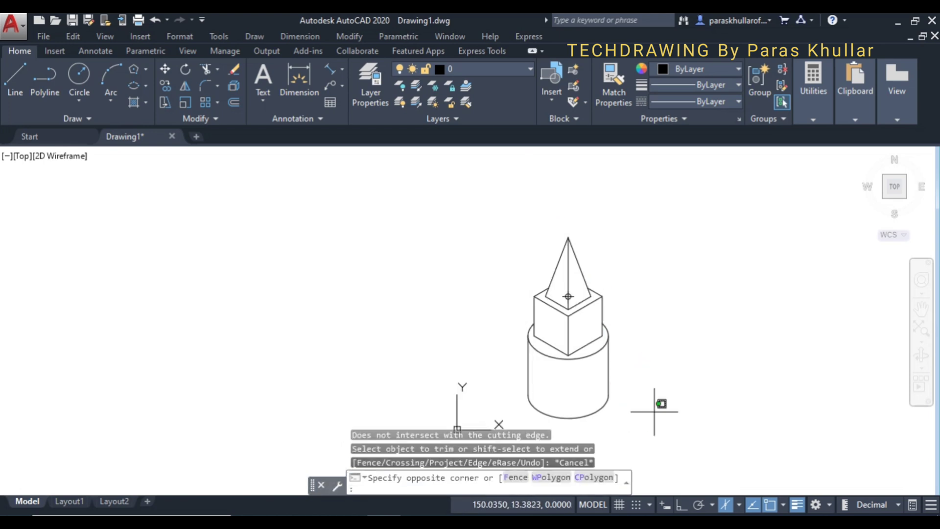
click(522, 259)
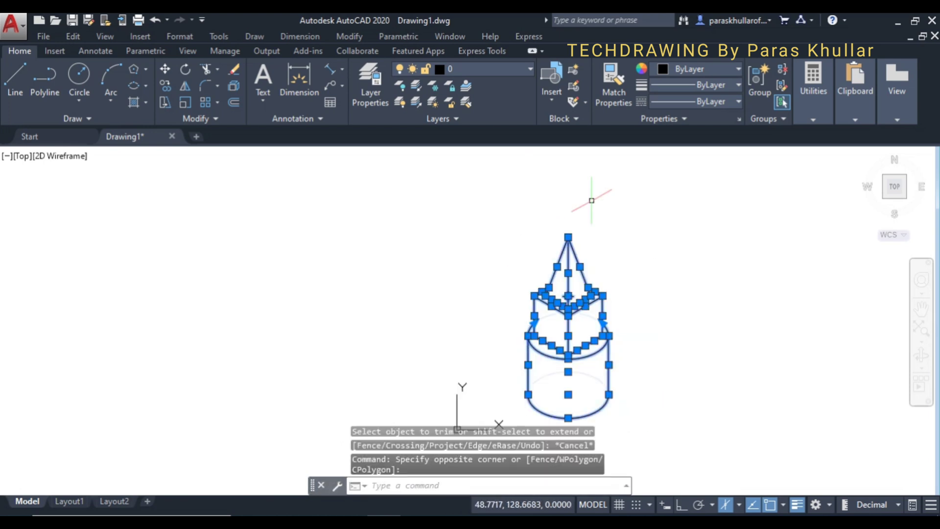
click(701, 96)
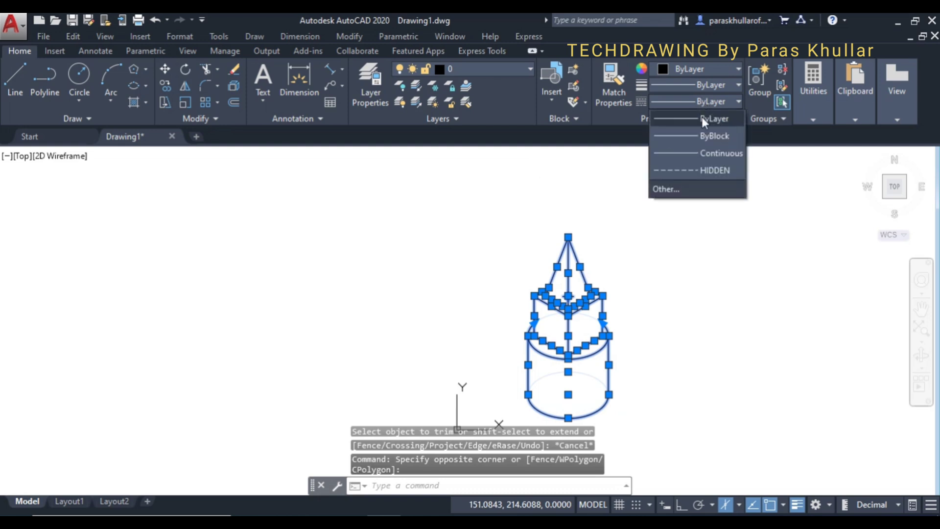
click(695, 86)
click(695, 86)
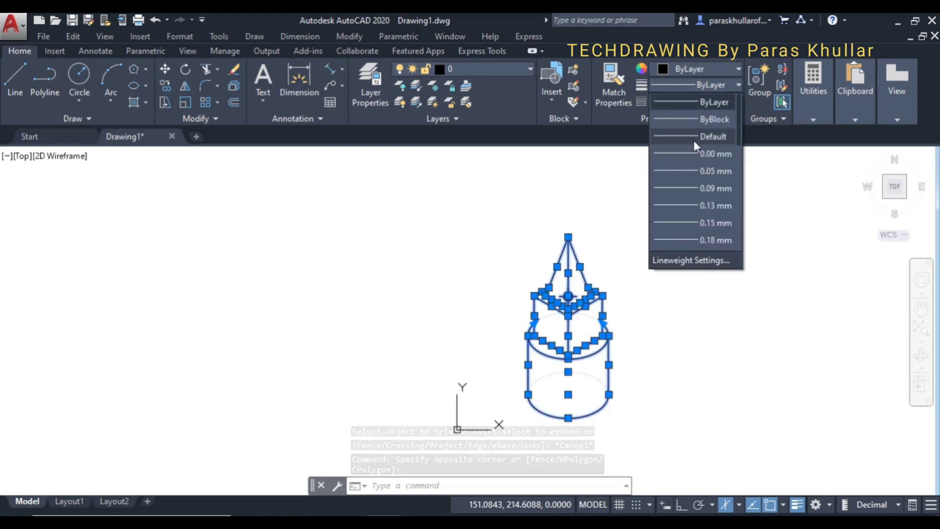
scroll(694, 163, down, 3)
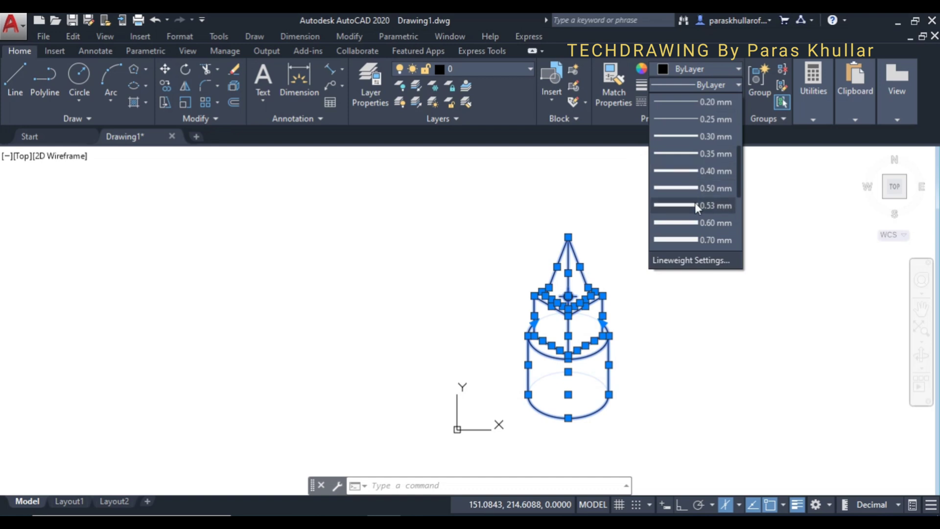
click(685, 223)
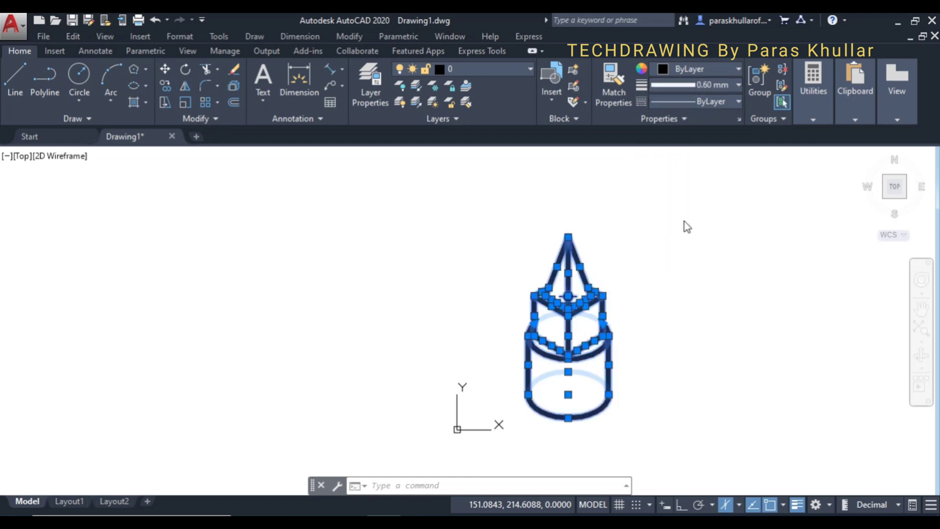
key(Escape)
Step: Add a vertical linear dimension for the pyramid's height, from the apex to the base centre, placed to the right of the pyramid
scroll(642, 313, up, 2)
middle_drag(634, 319, 542, 284)
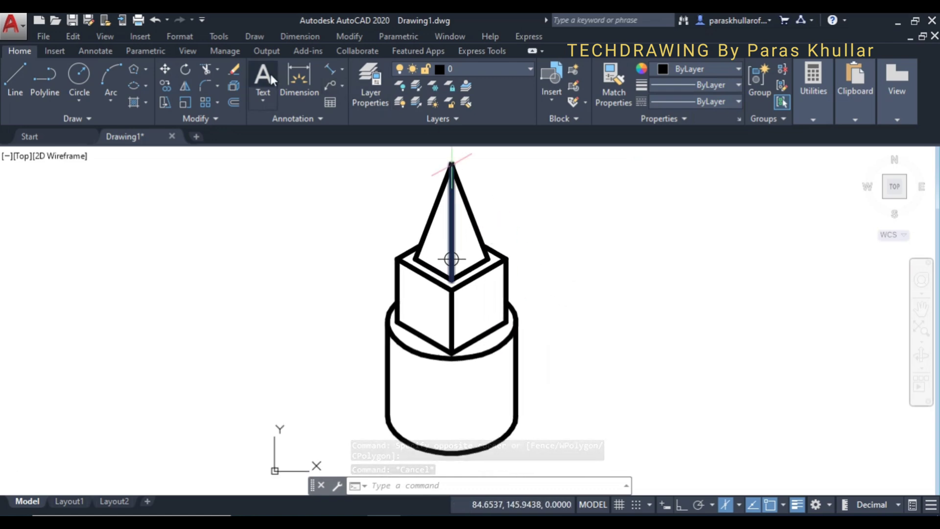
click(342, 69)
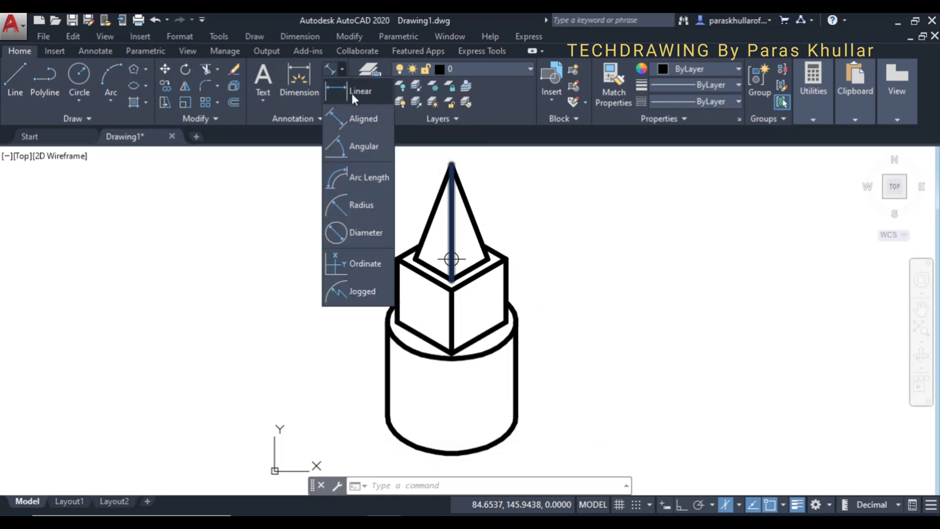
click(351, 92)
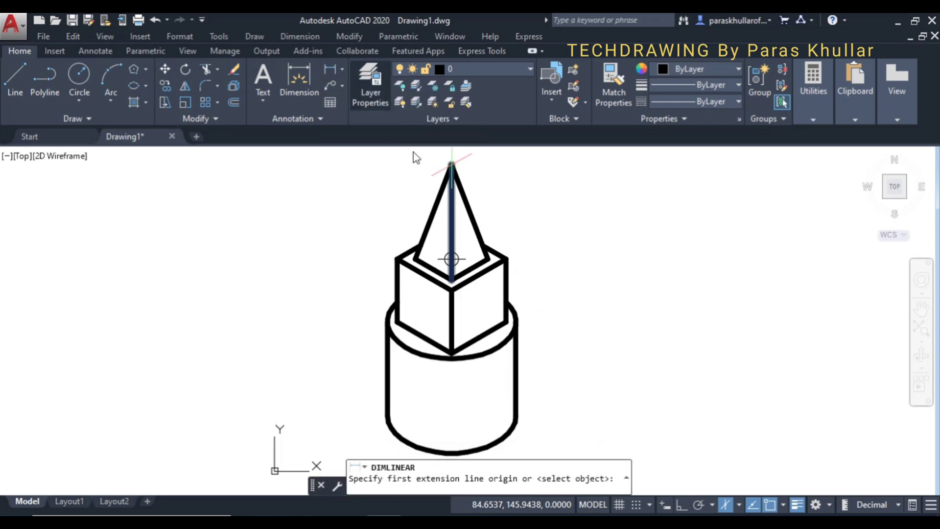
click(452, 164)
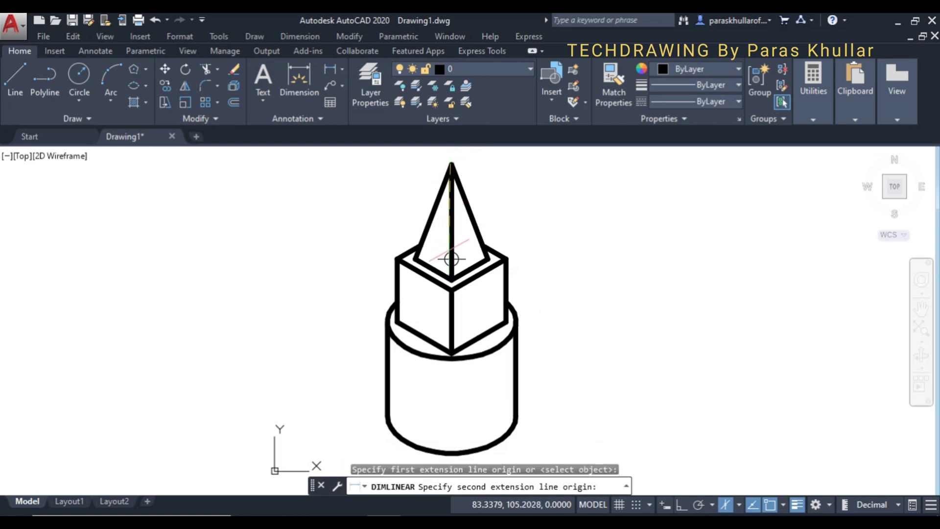
click(452, 259)
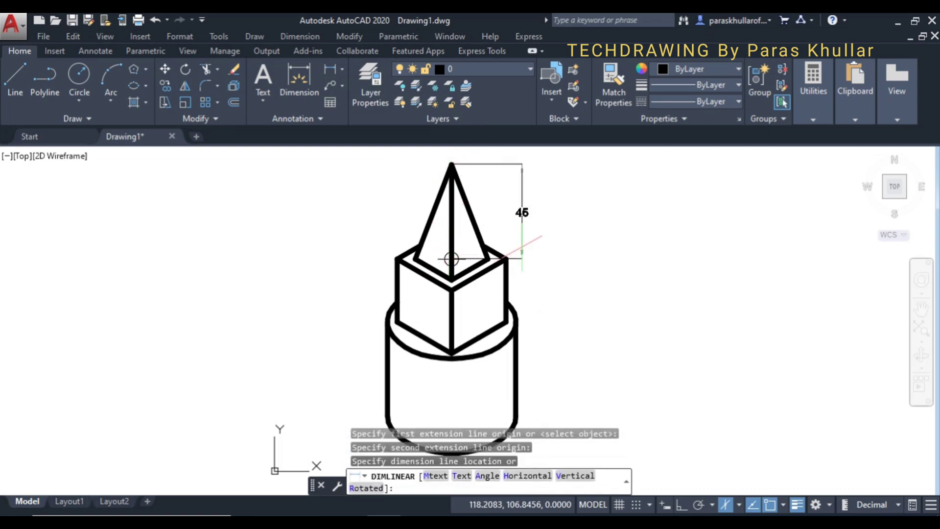
click(523, 239)
Step: Add a vertical linear dimension for the cube's height along its right edge, placed to the right of the cube
right_click(566, 241)
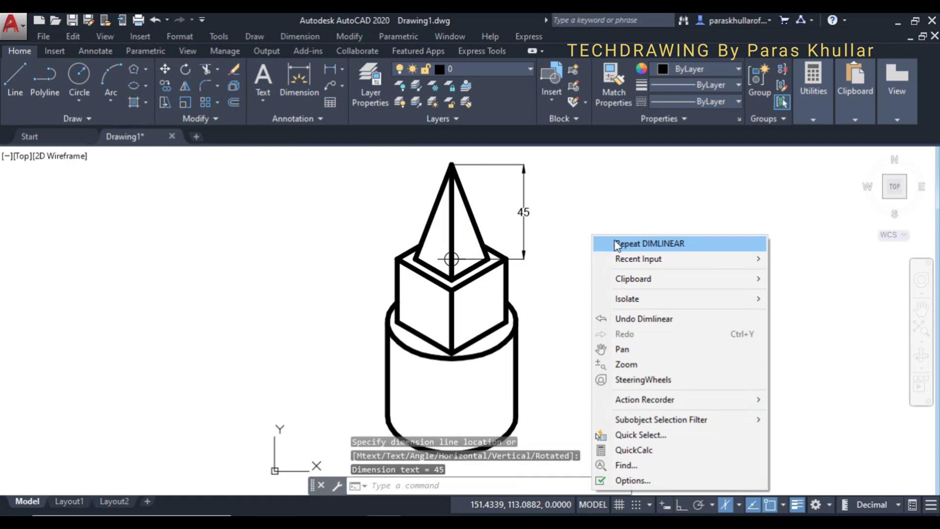
click(609, 242)
click(506, 259)
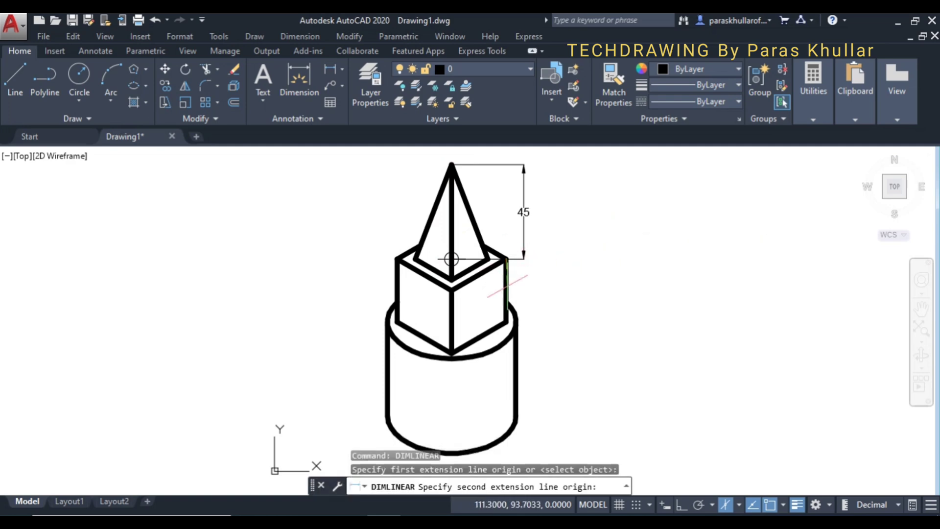
click(506, 321)
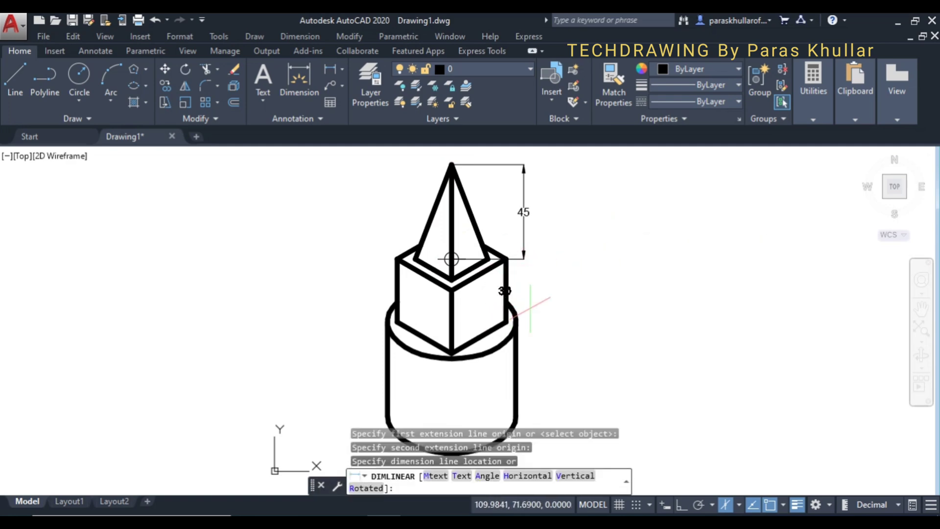
click(536, 291)
Step: Add a vertical linear dimension for the cylinder's height along its right side, placed to the right of the cylinder
right_click(596, 264)
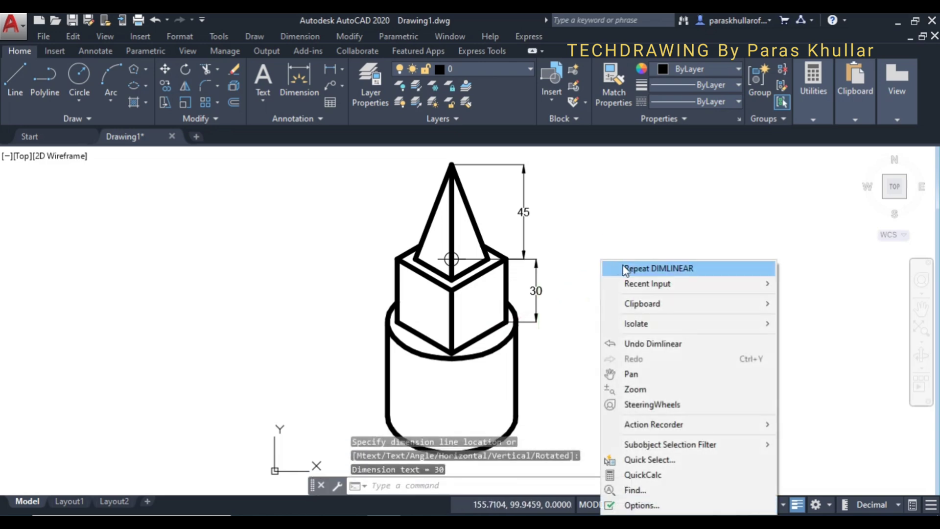
click(629, 266)
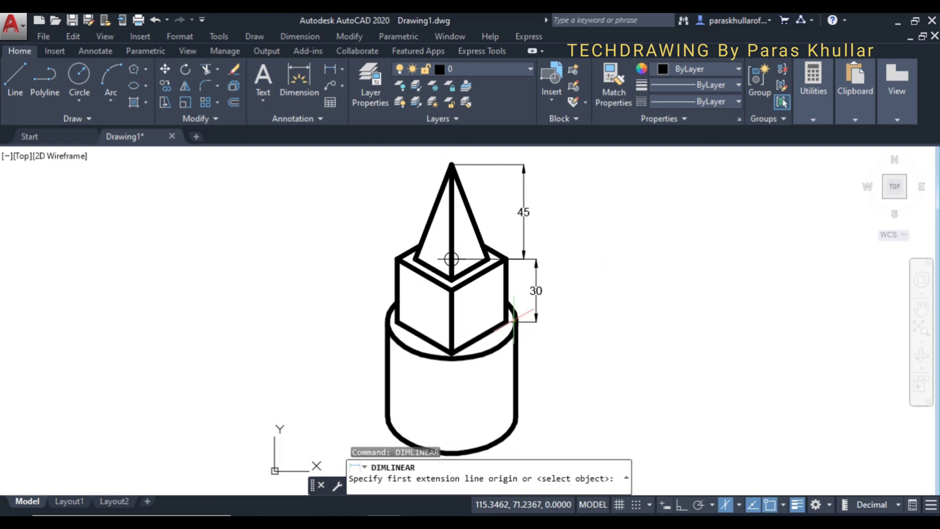
click(516, 321)
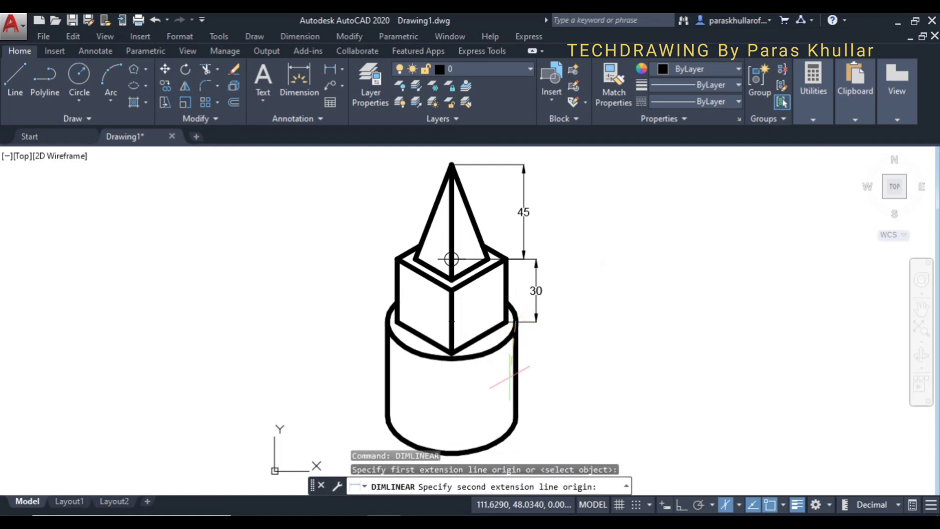
click(516, 416)
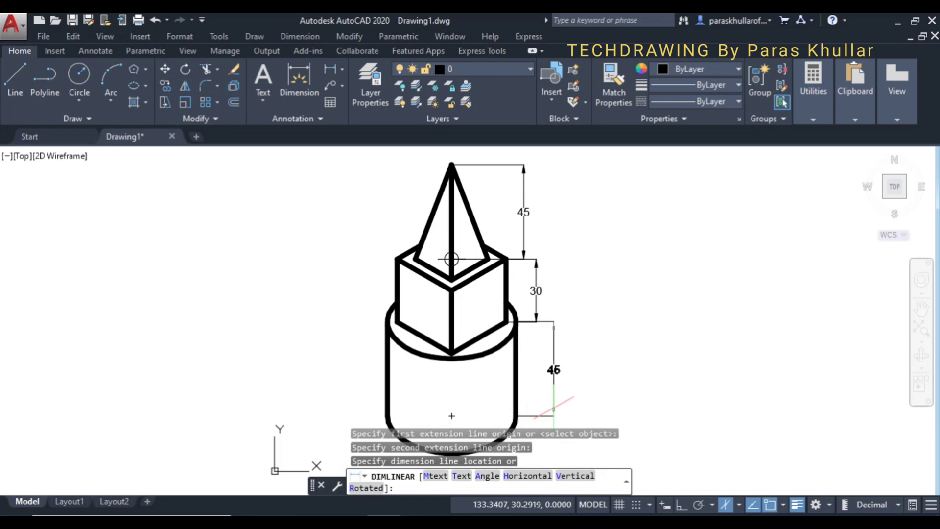
click(553, 408)
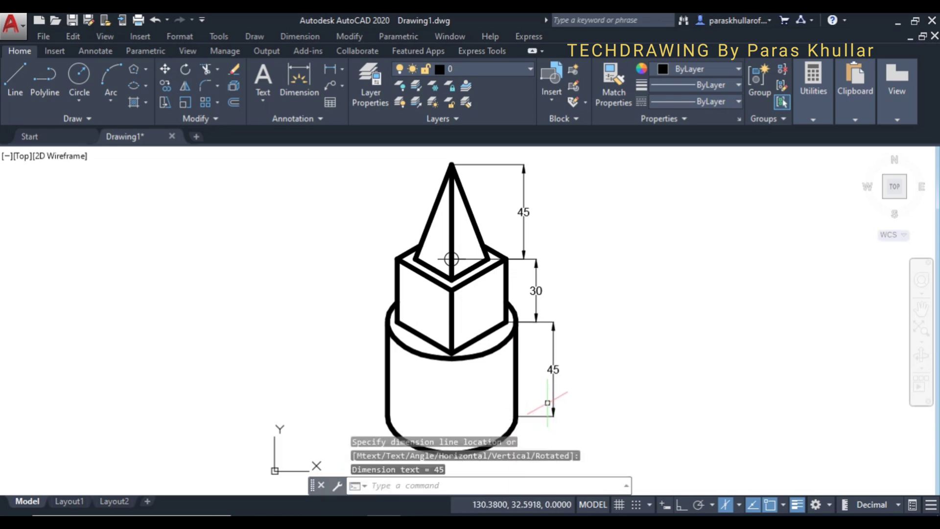
key(Escape)
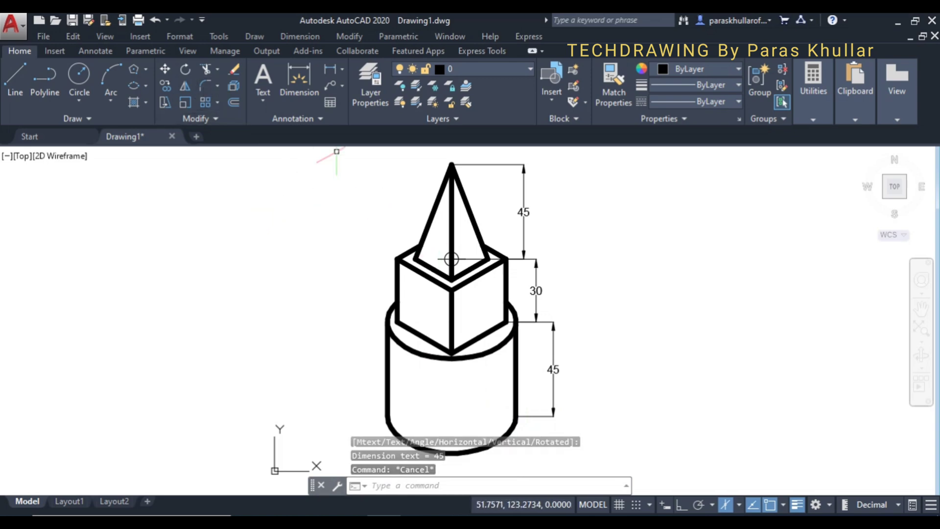
Step: Add an aligned dimension to the pyramid's front-left base edge, placed over the cube's left face
click(341, 69)
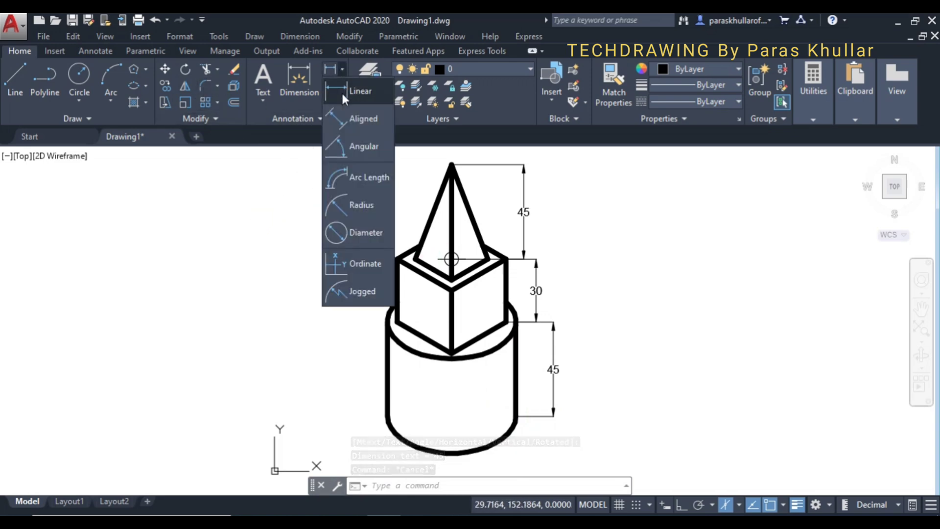
click(343, 115)
scroll(431, 274, up, 2)
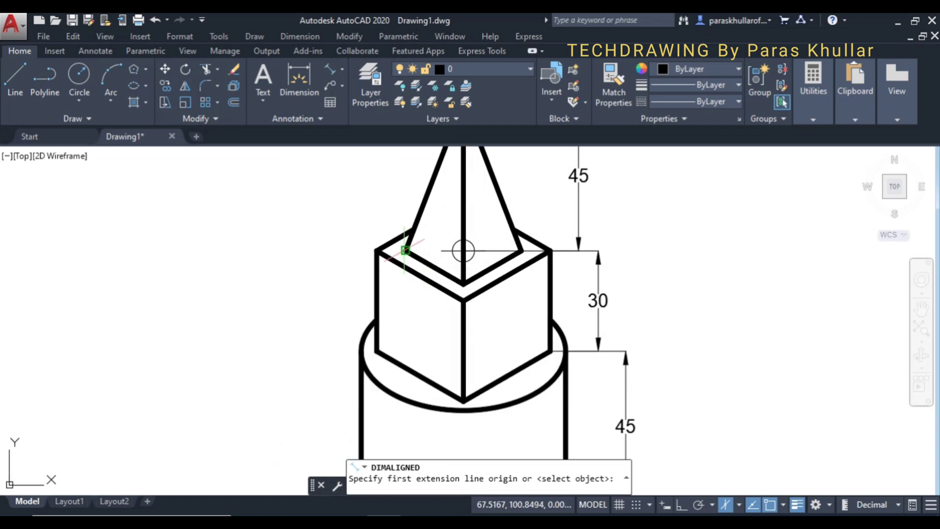
click(405, 250)
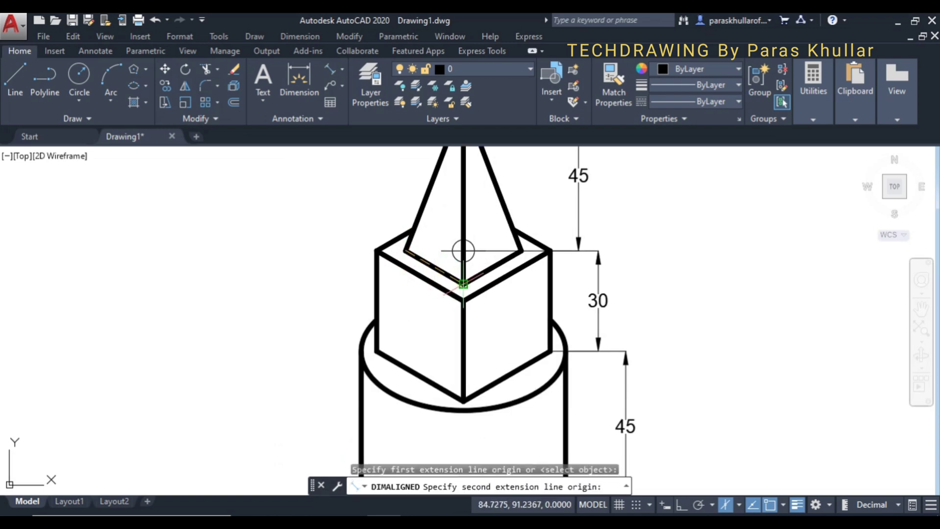
click(463, 283)
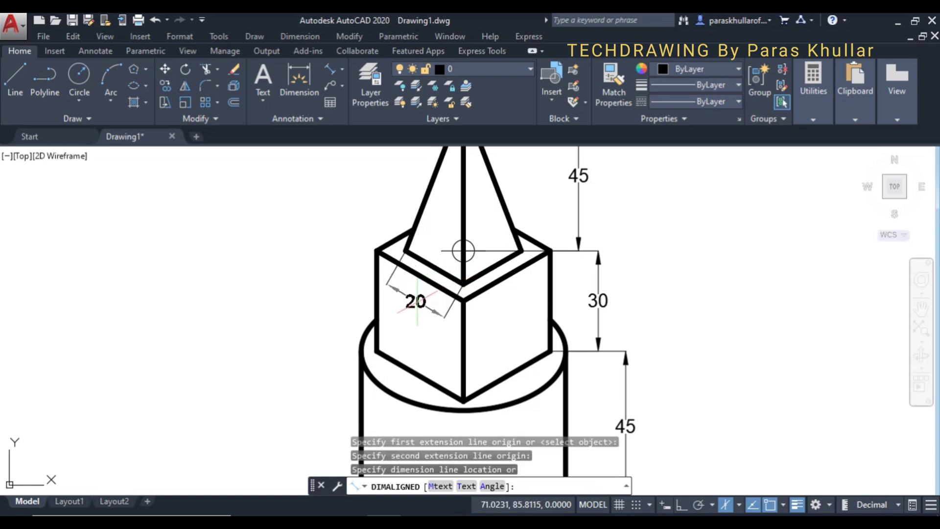
click(416, 303)
key(Escape)
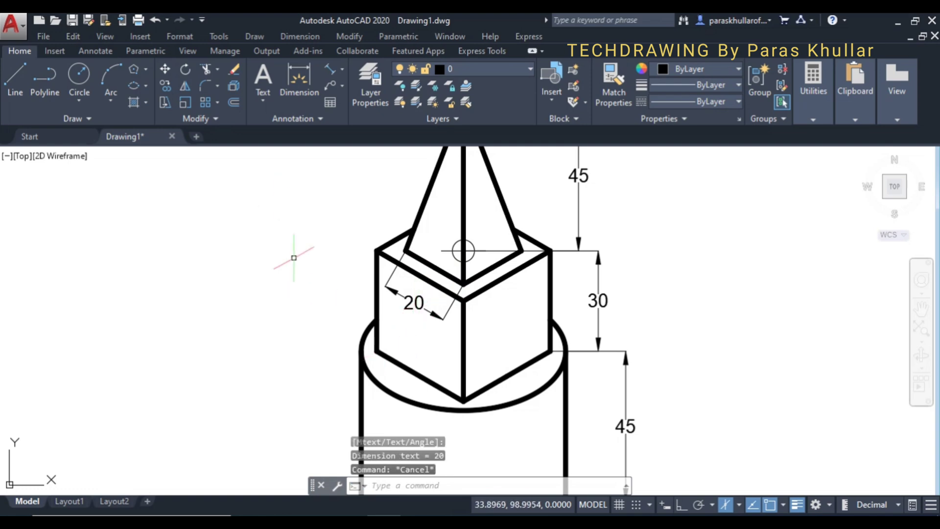
Step: Add a multileader from the cylinder's top ellipse to the upper left, with the diameter symbol and 50 as its text
click(331, 88)
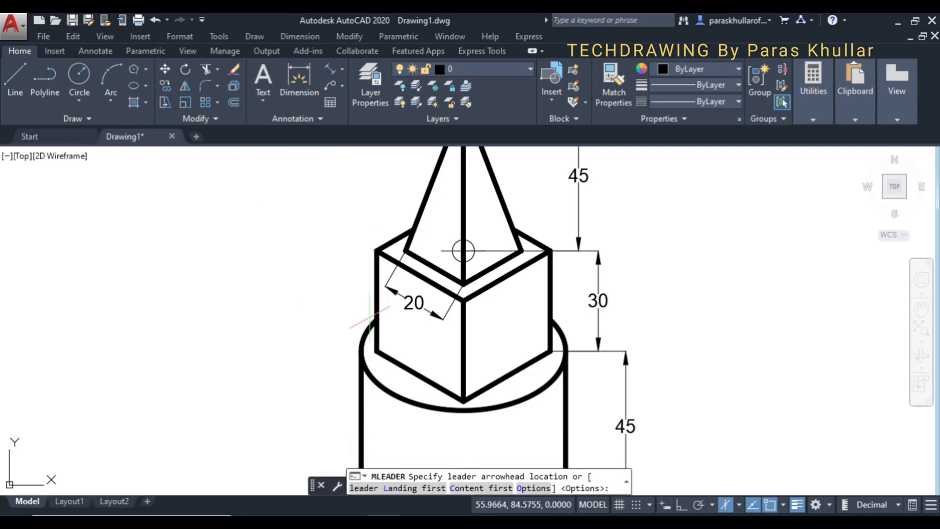
click(374, 378)
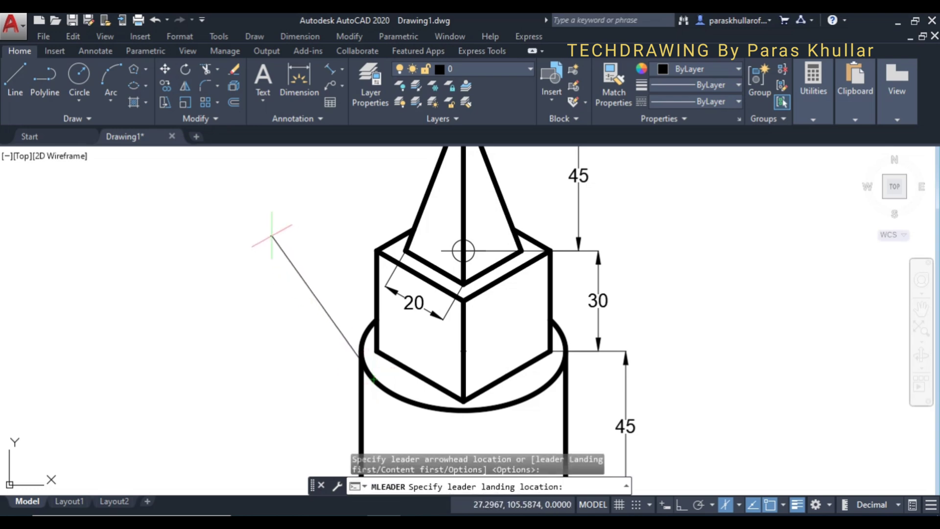
click(271, 236)
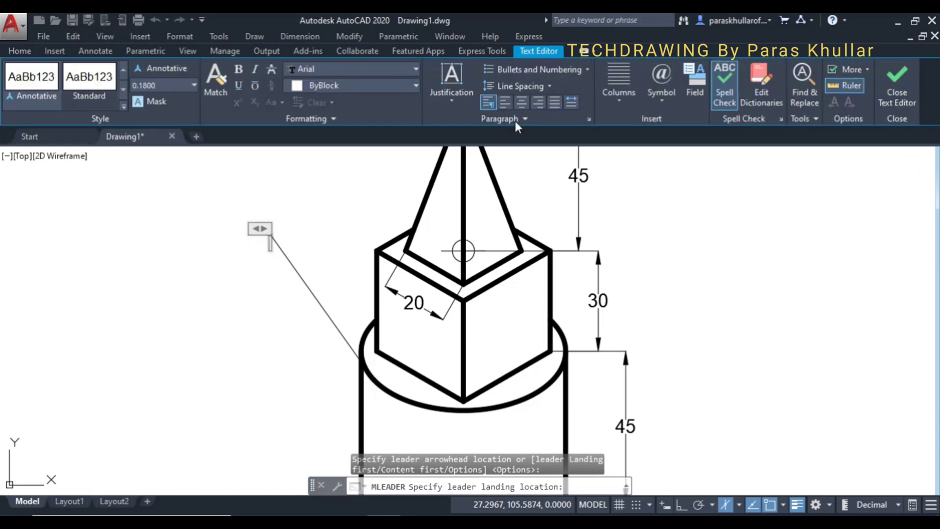
click(658, 97)
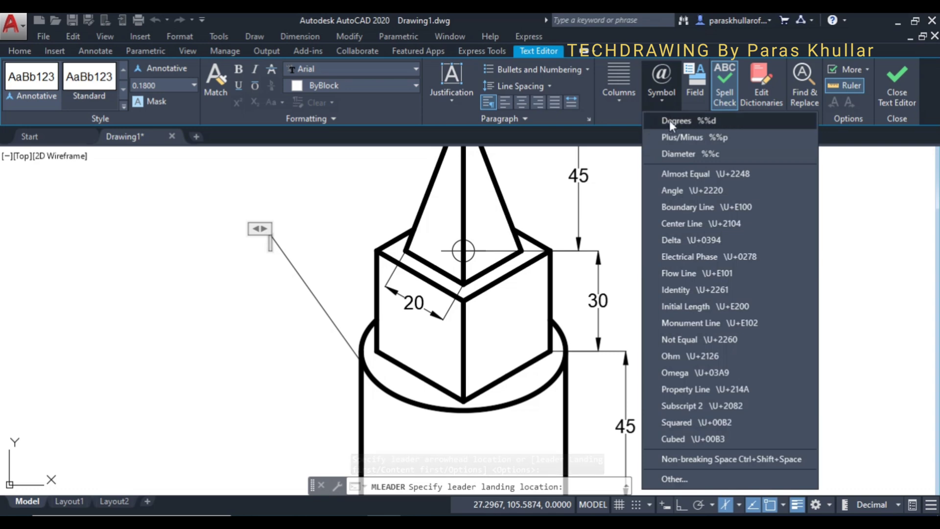
click(671, 154)
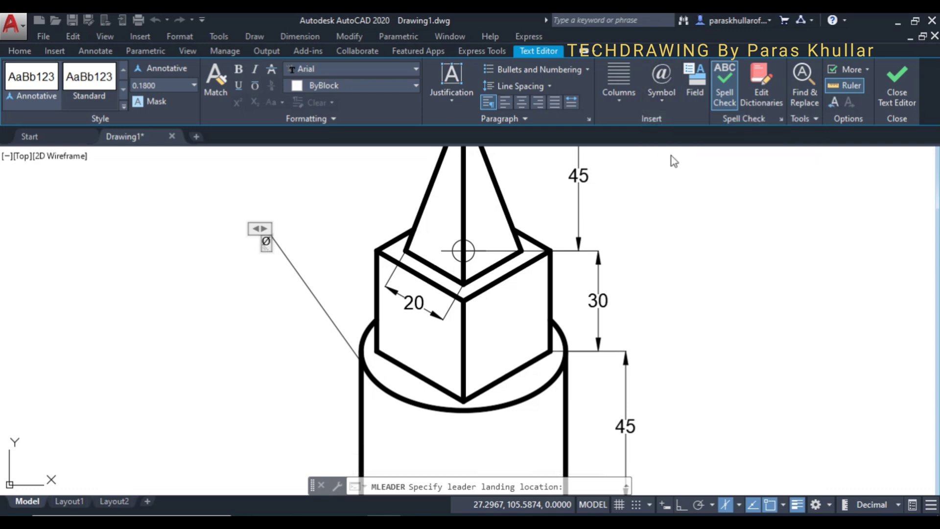
text(50)
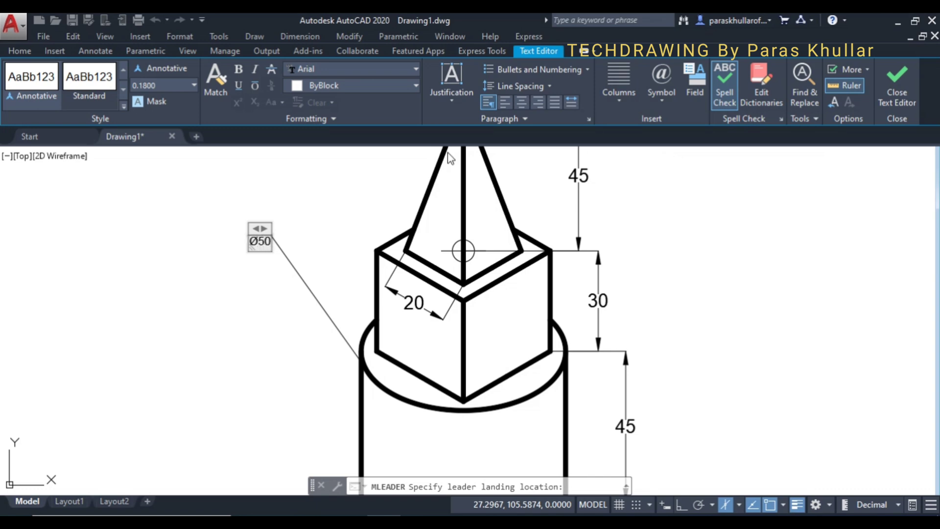
Step: Set the text height of the Ø50 leader note to 4 and finish the note
double_click(269, 238)
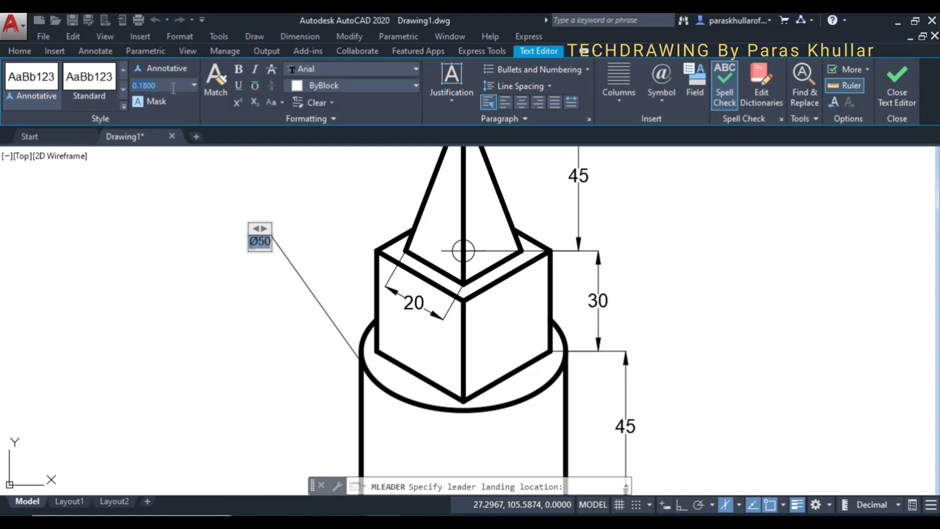
key(Return)
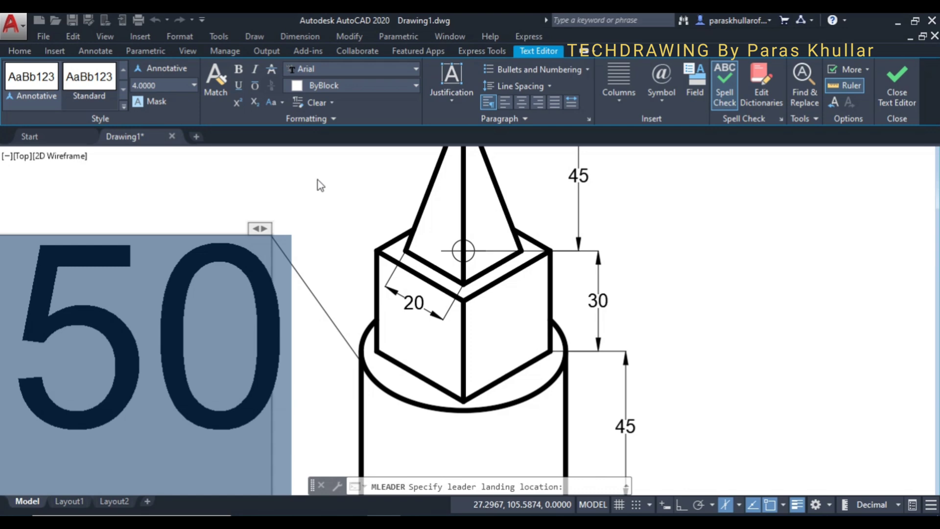
click(893, 78)
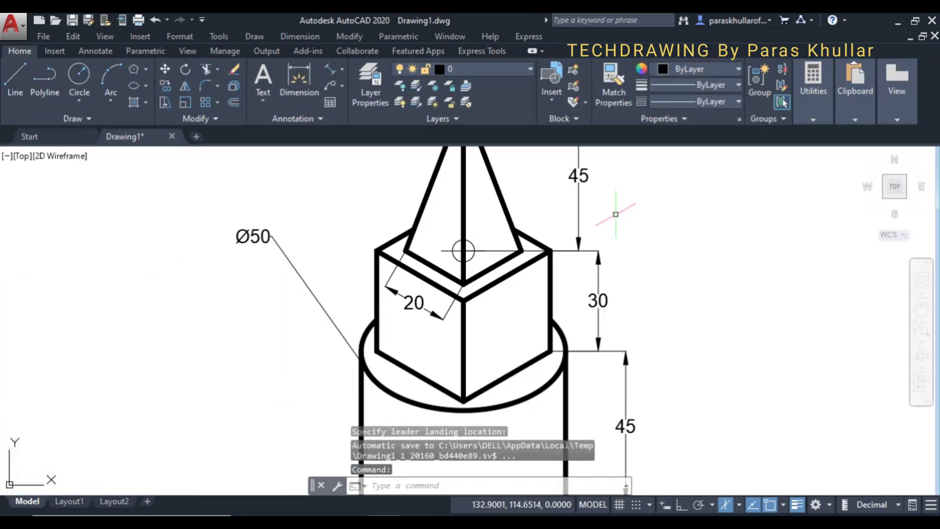
Step: Apply a 30-degree obliquing angle to the three vertical height dimensions of the pyramid, cube and cylinder
scroll(695, 256, down, 2)
scroll(685, 265, down, 1)
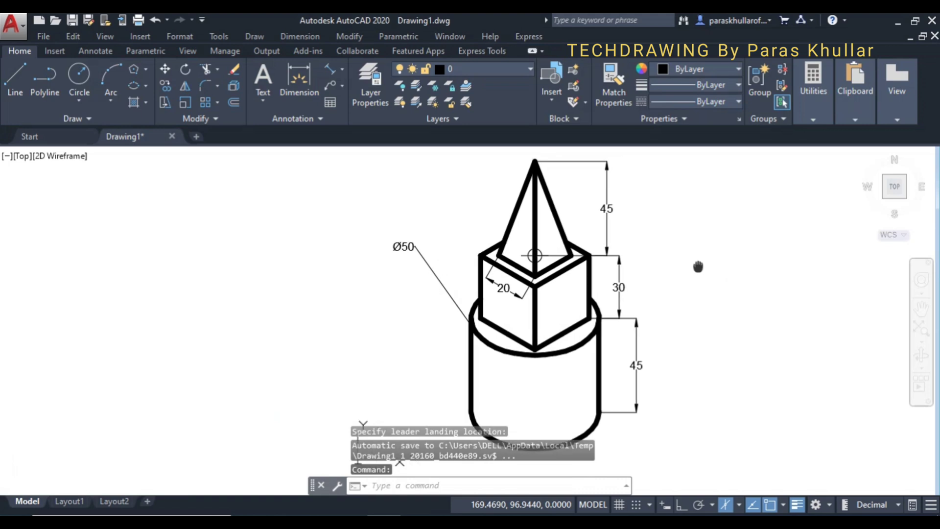
click(474, 483)
text(dim)
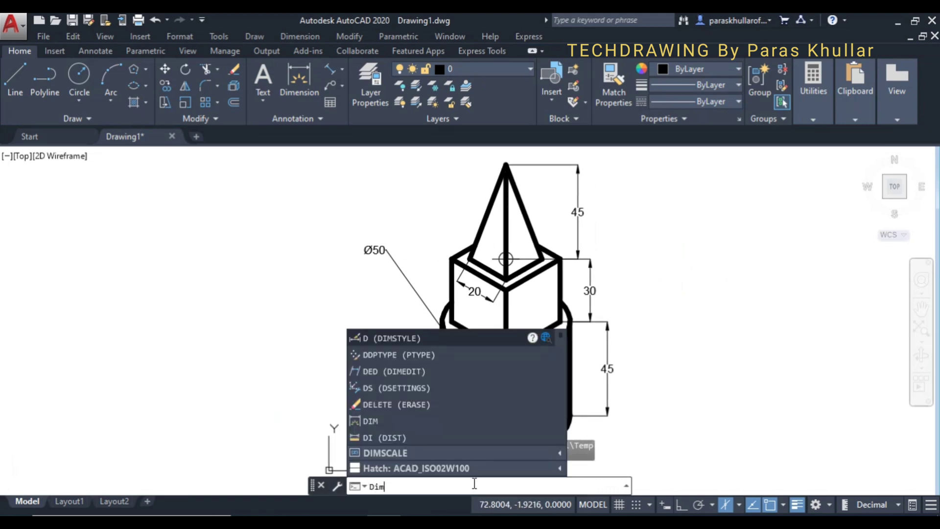
text(EDi)
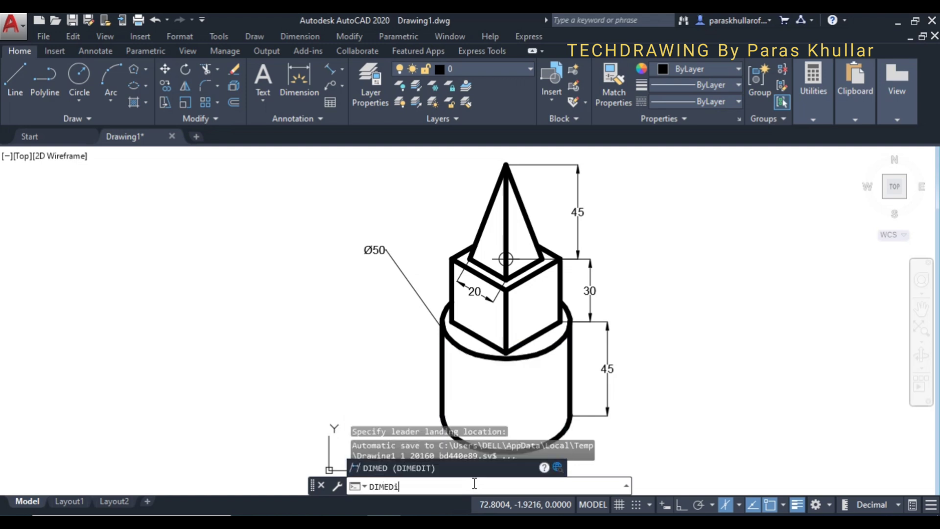
key(Return)
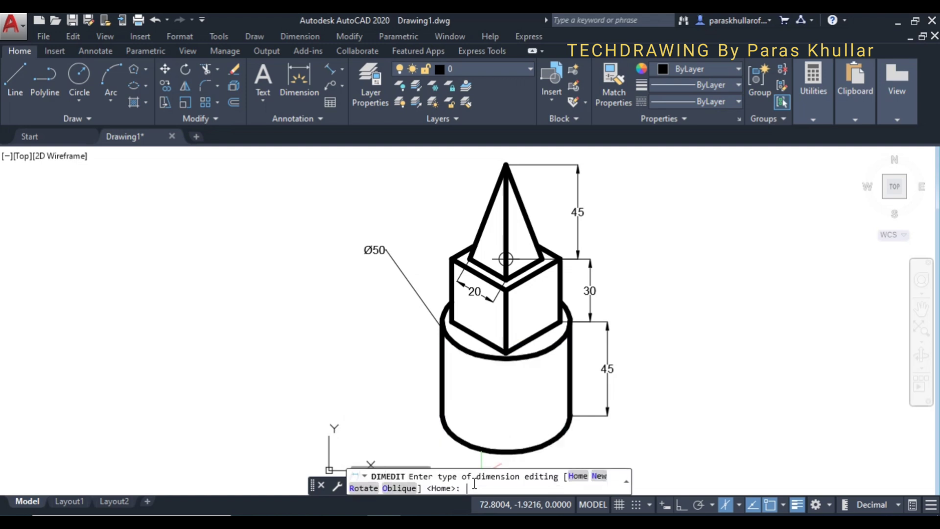
click(399, 489)
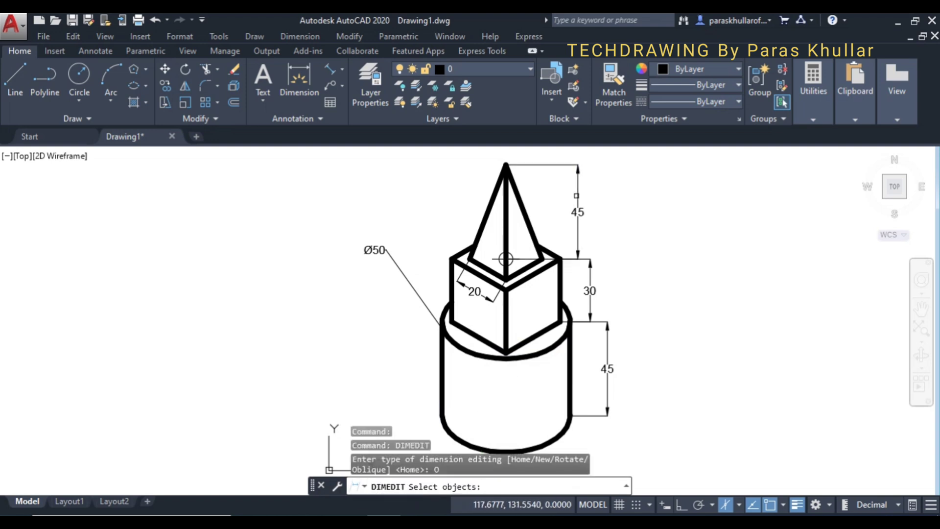
click(578, 207)
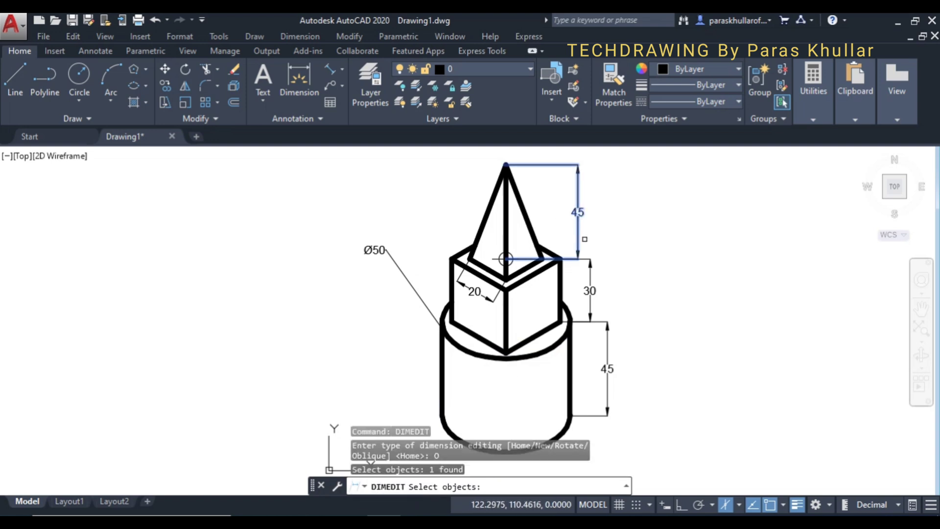
click(591, 281)
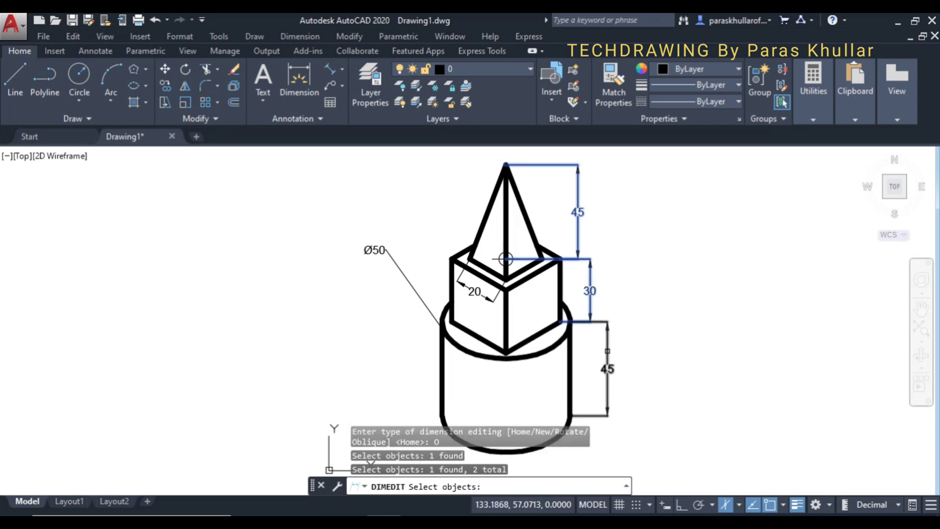
click(608, 351)
key(Return)
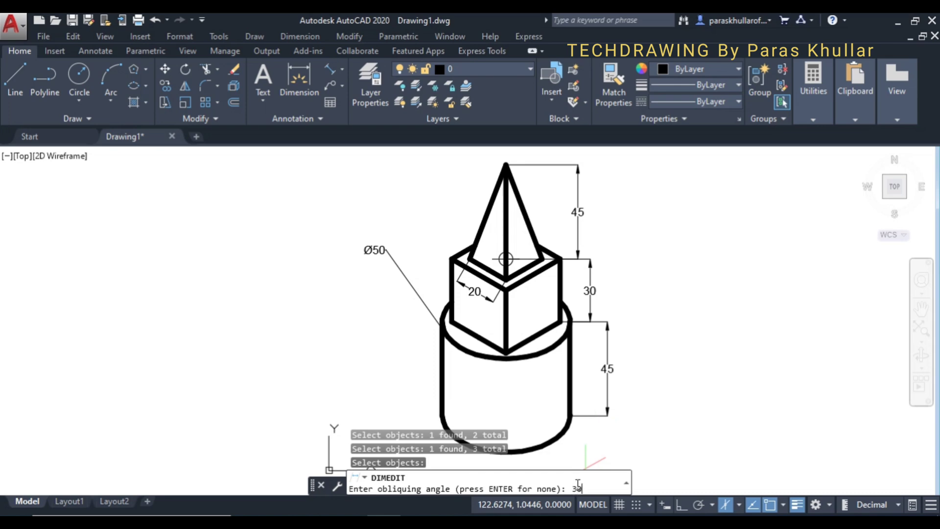
key(Return)
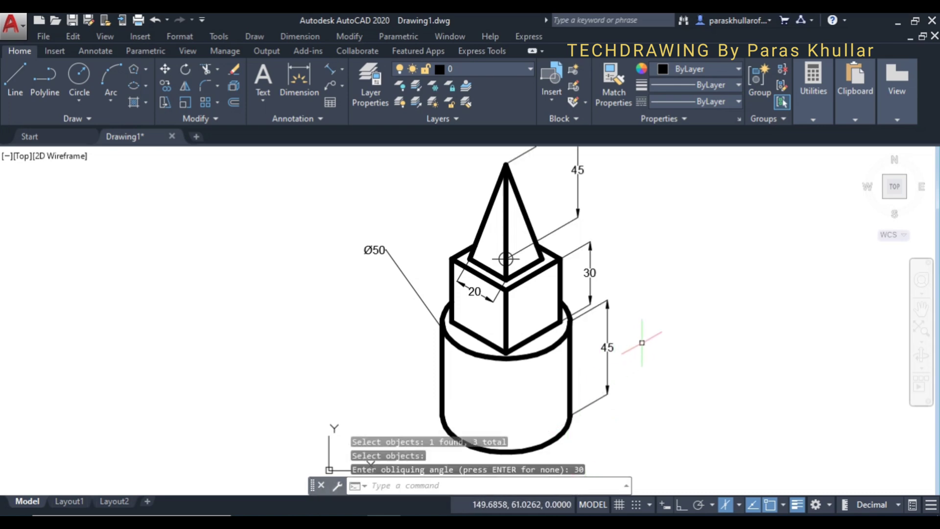
Step: Oblique the pyramid's base-edge dimension on the cube's left face to 90 degrees
click(470, 292)
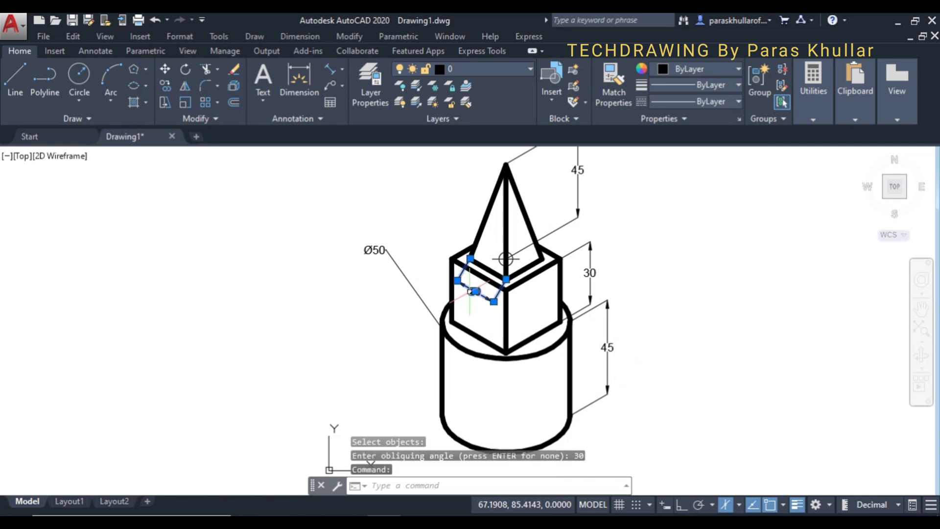
text(dimedit)
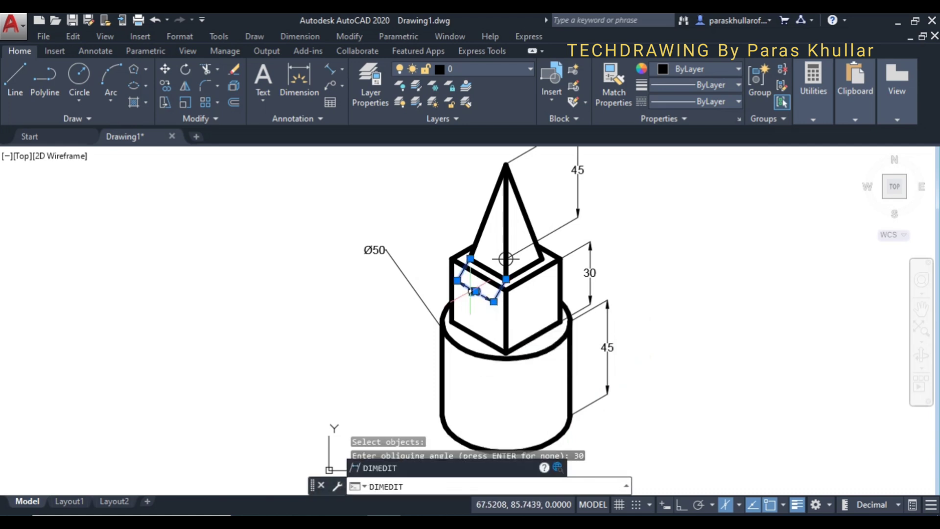
key(Return)
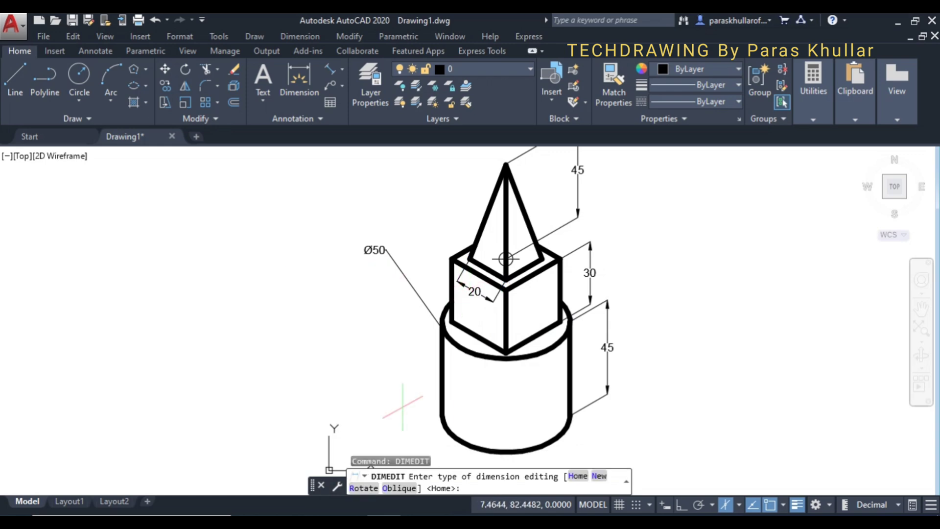
text(o)
key(Return)
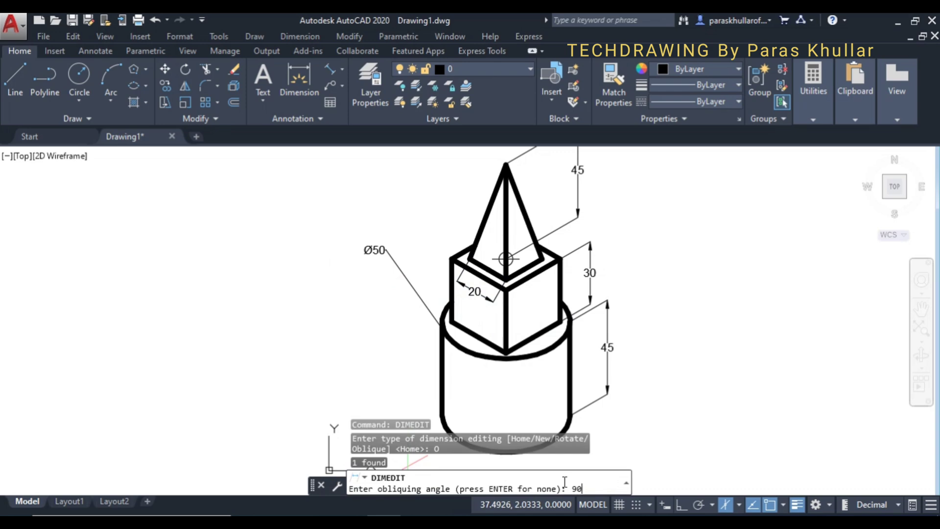
key(Return)
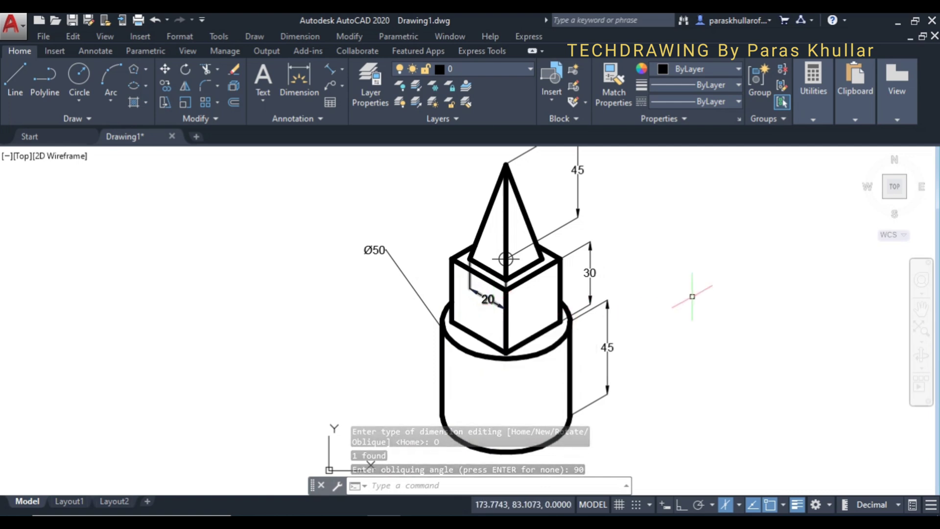
Step: Stretch the pyramid's height dimension line inward so it sits closer to the pyramid
middle_click(646, 300)
middle_click(647, 301)
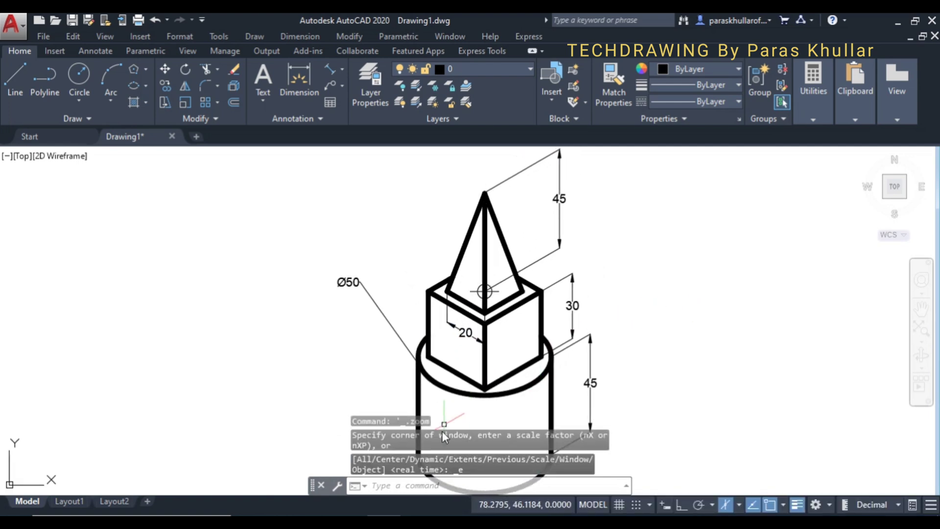
click(559, 198)
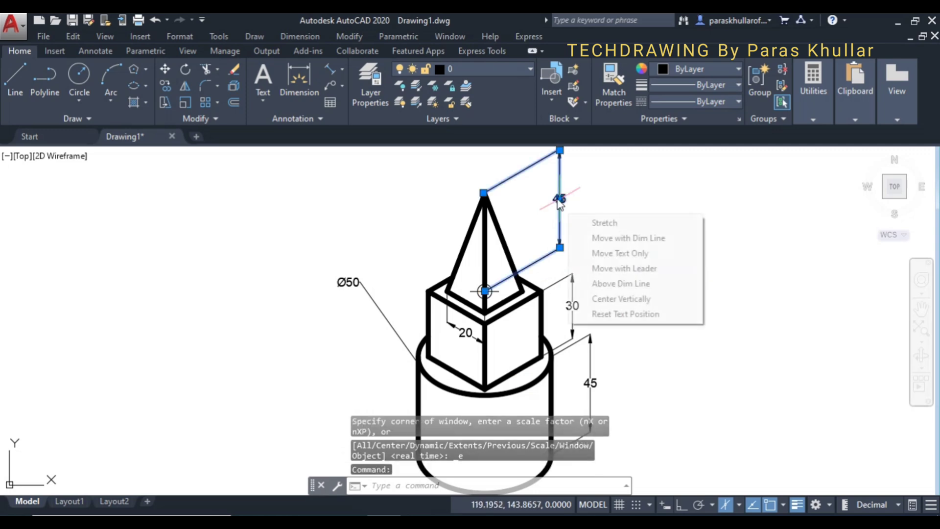
click(560, 198)
right_click(544, 226)
click(576, 266)
key(Escape)
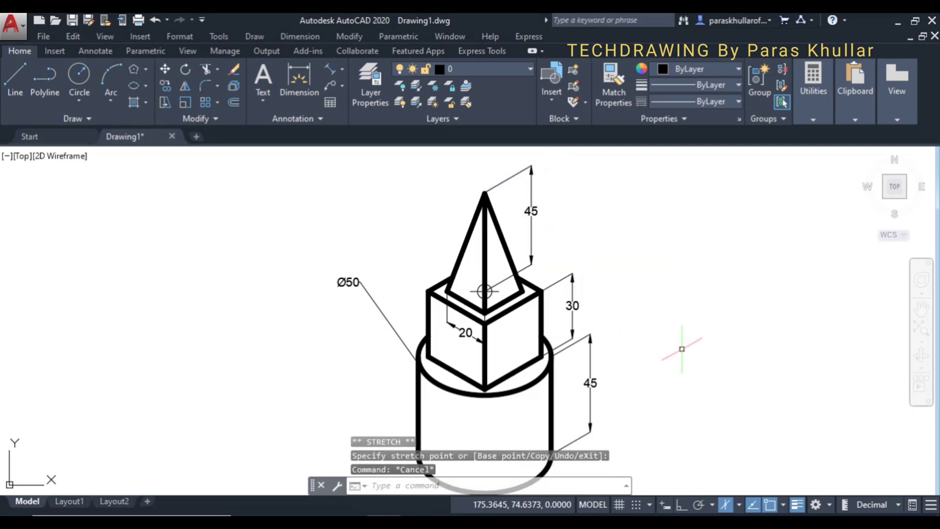
Step: Close the Command Line window to leave the finished drawing unobstructed
click(322, 485)
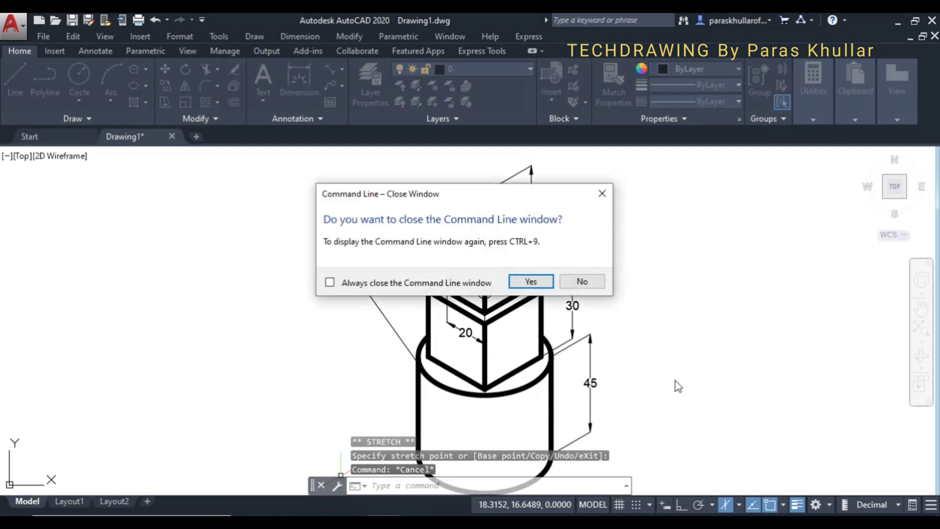
click(532, 281)
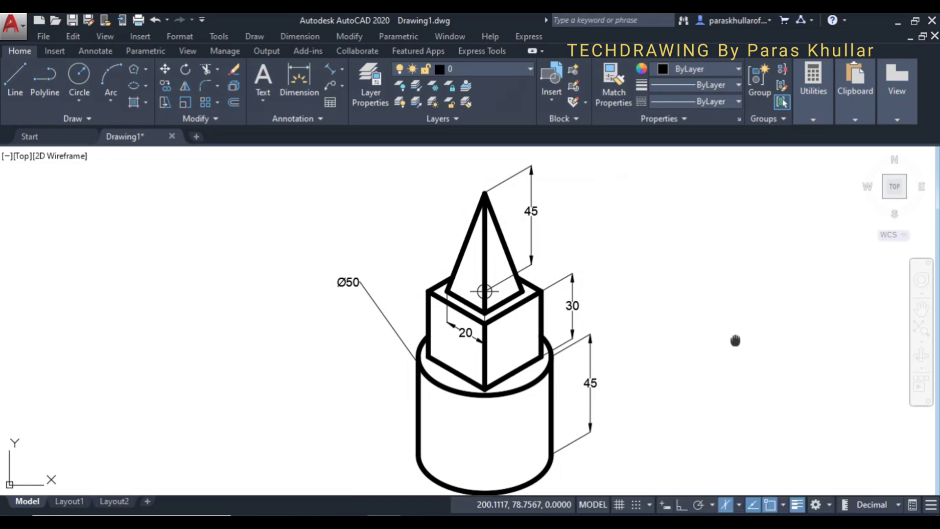